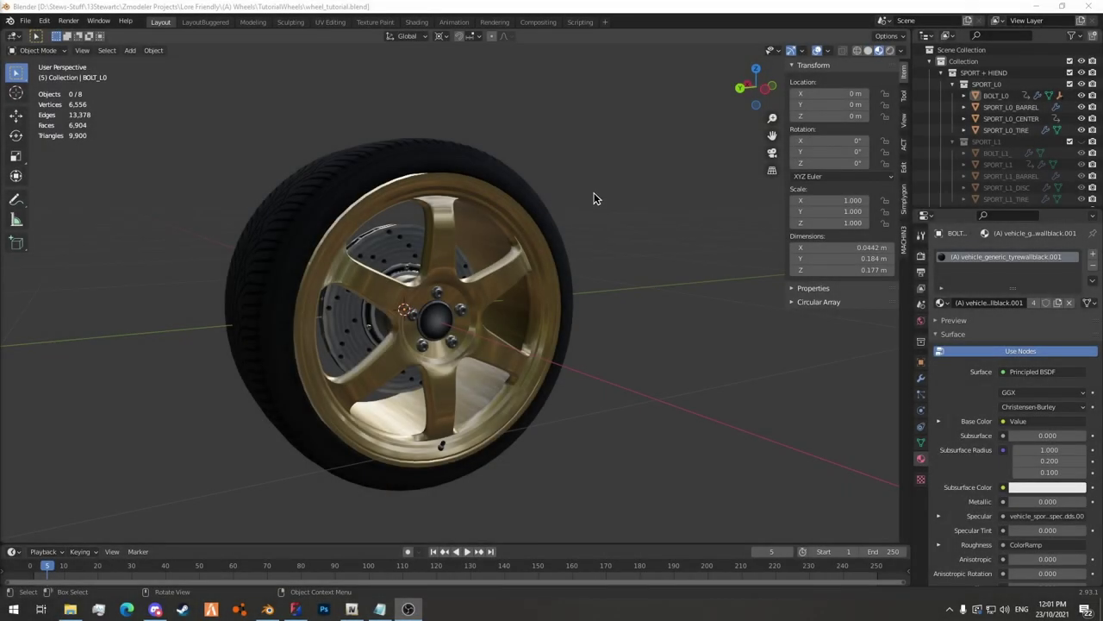
Save the current wheel file.
click(586, 198)
key(ctrl+s)
middle_drag(559, 177, 560, 181)
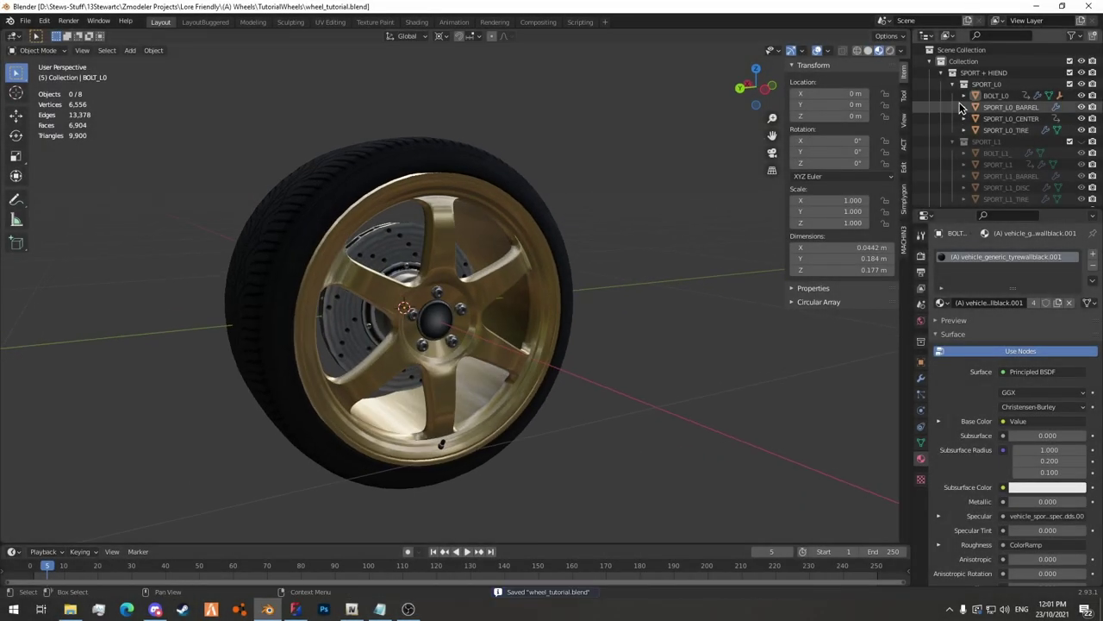
middle_drag(625, 196, 617, 192)
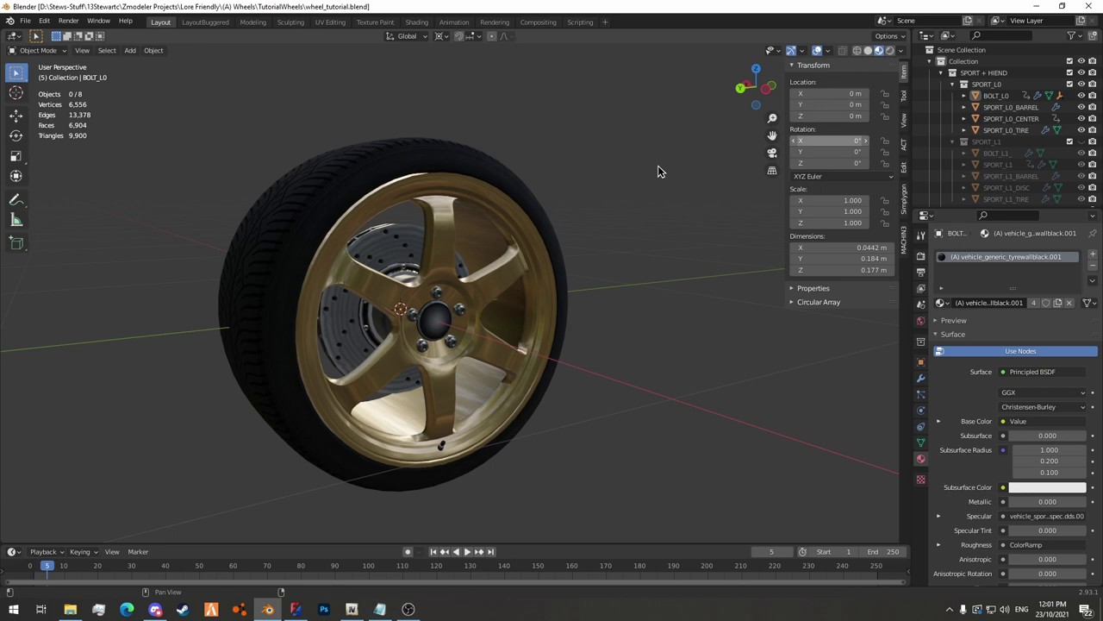
Examine the mesh density of the SPORT_L0_CENTER rim in Edit Mode.
click(436, 194)
key(Tab)
middle_drag(511, 202, 503, 208)
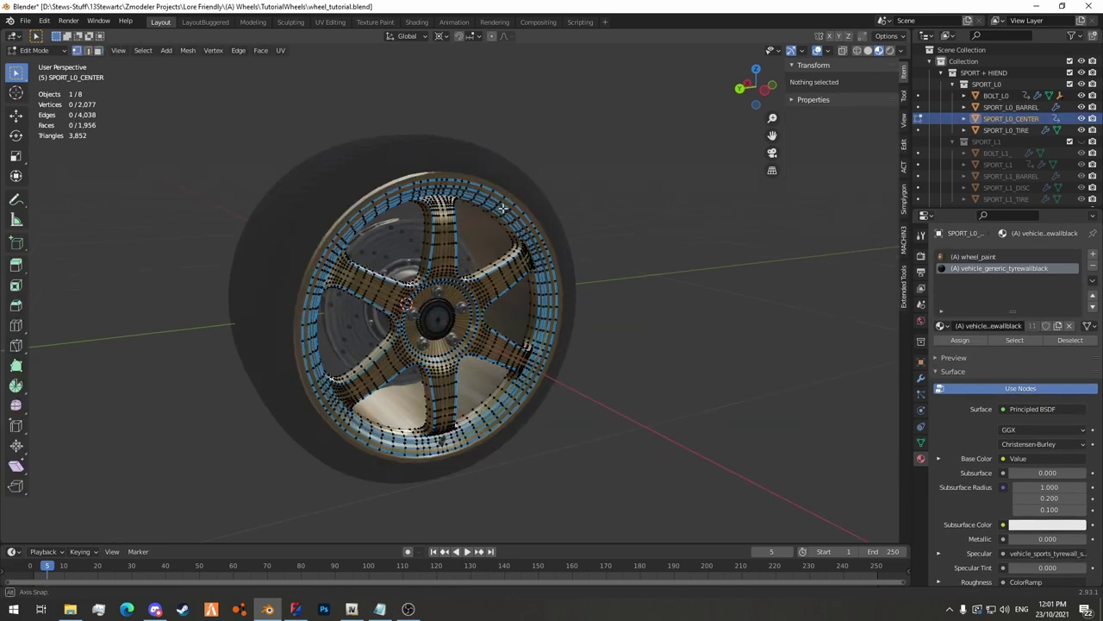
key(Tab)
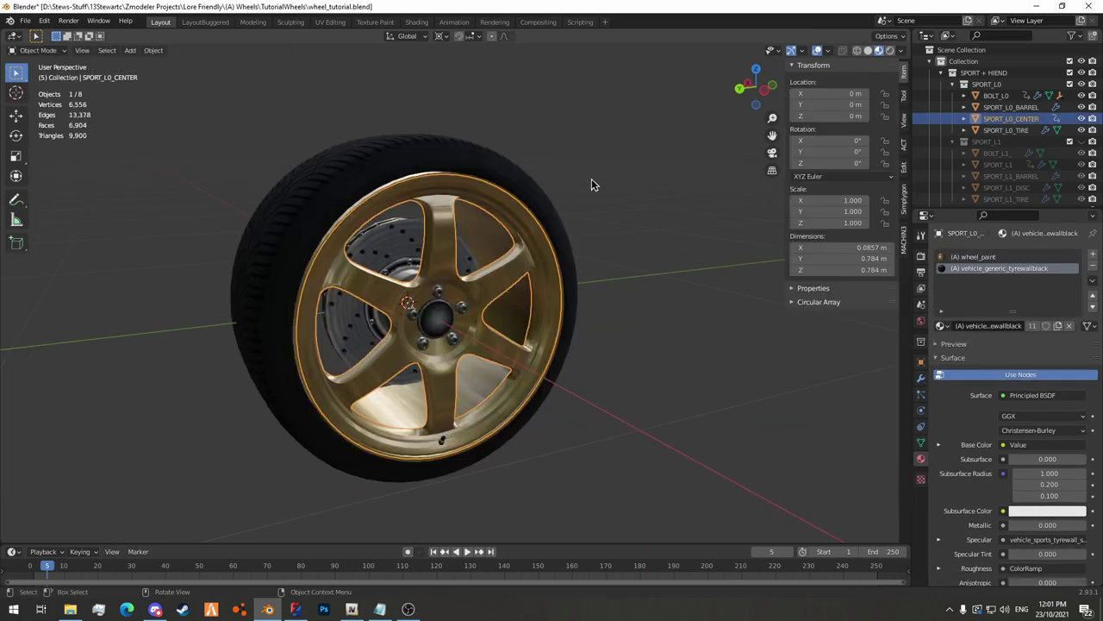
Show the SPORT_L1 collection in place of SPORT_L0 and open the SPORT_L1 rim mesh for edge editing.
click(1082, 84)
click(1082, 142)
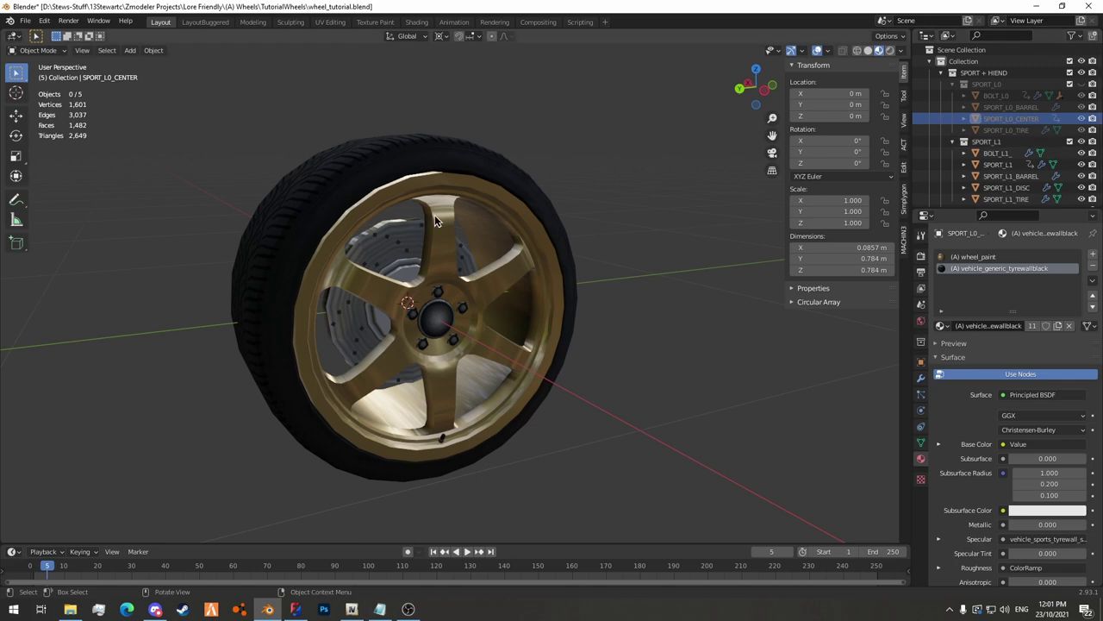
click(434, 216)
key(Tab)
scroll(465, 226, up, 2)
middle_drag(490, 236, 395, 220)
key(2)
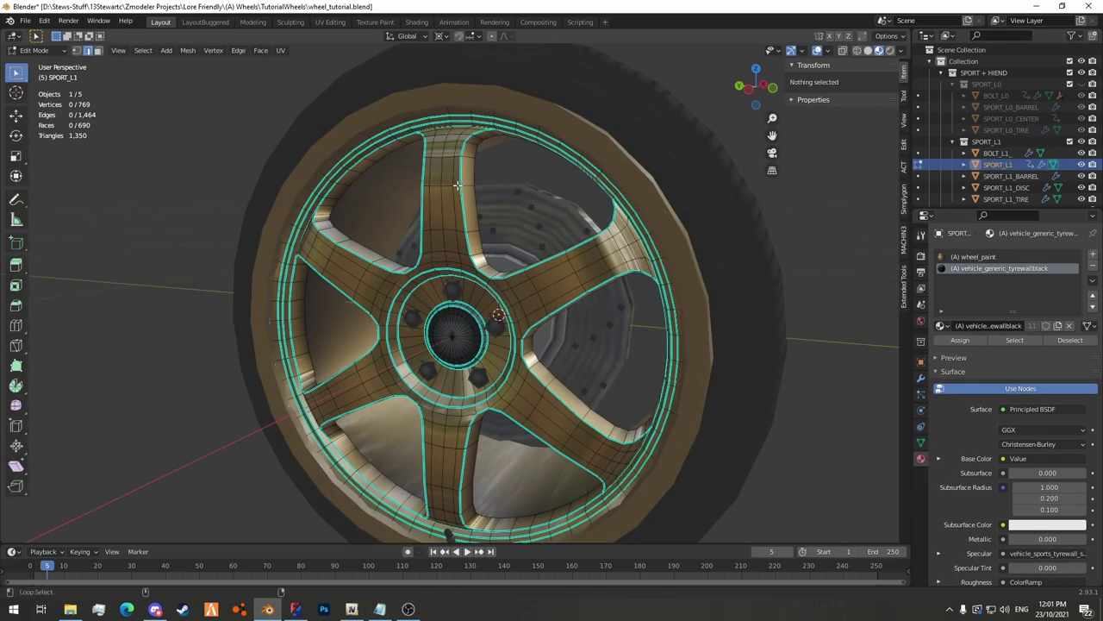
Try deleting the edge loops that cross the middle of the SPORT_L1 rim's spokes.
alt+click(592, 262)
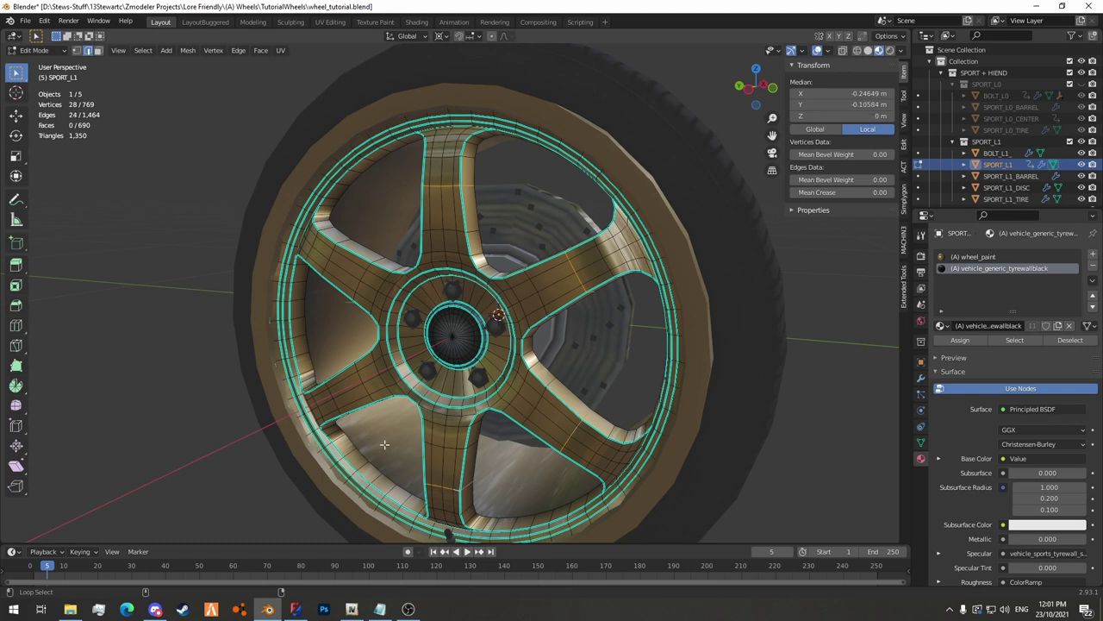
alt+shift+click(332, 248)
key(x)
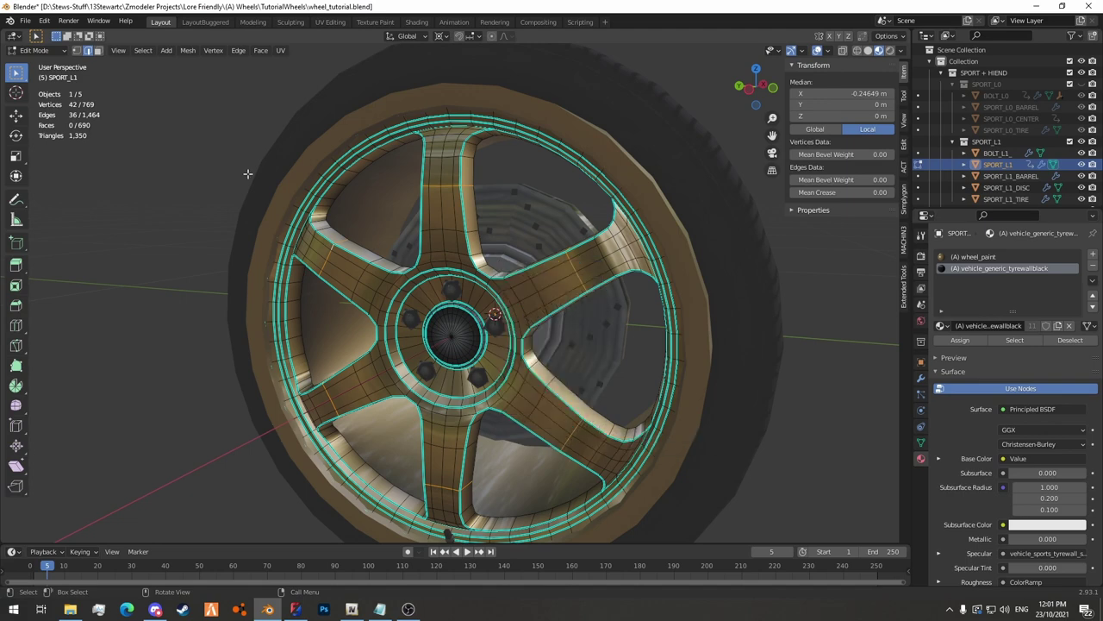
key(x)
click(470, 385)
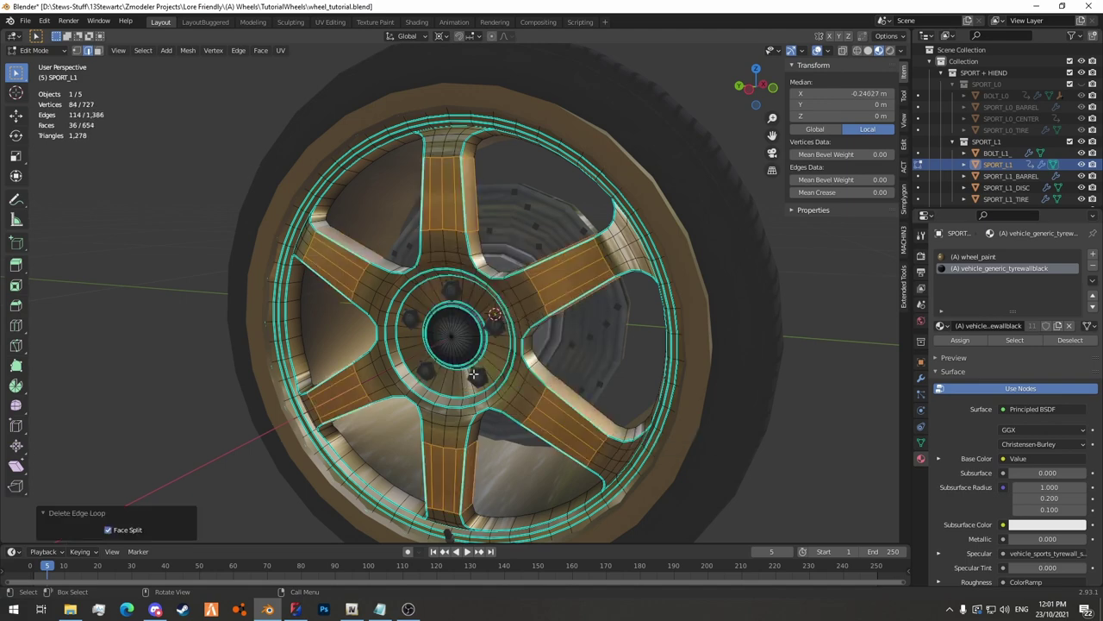
middle_drag(470, 385, 446, 347)
key(ctrl+z)
click(256, 258)
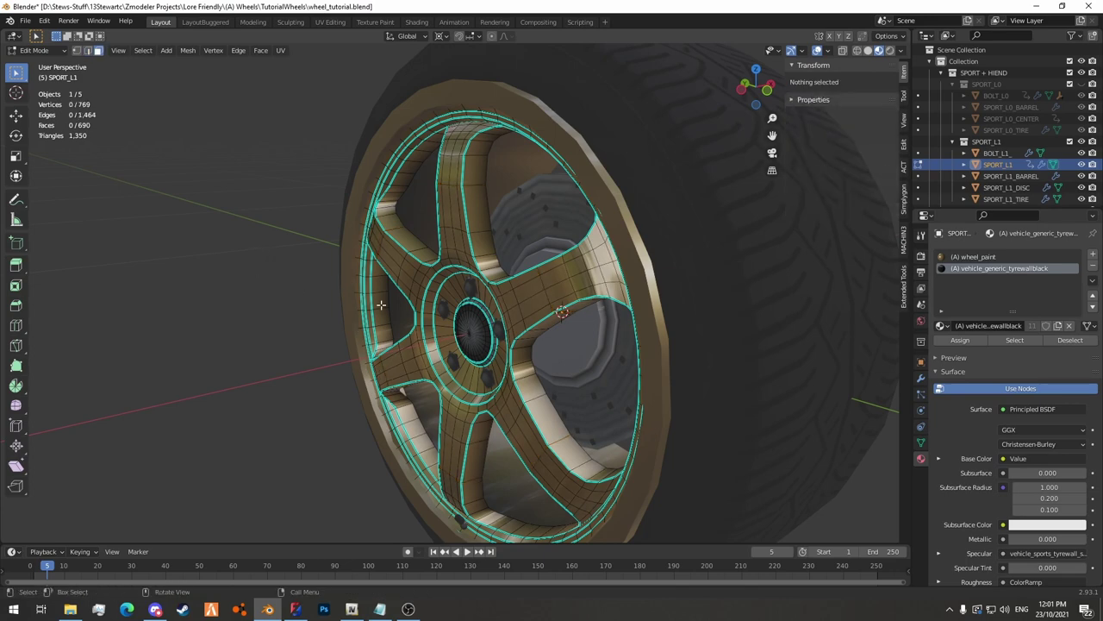
Compare the SPORT_L1 rim's shaded surface with its vertices in Edit Mode.
key(Tab)
middle_drag(413, 314, 517, 315)
key(Tab)
key(Tab)
key(Tab)
key(1)
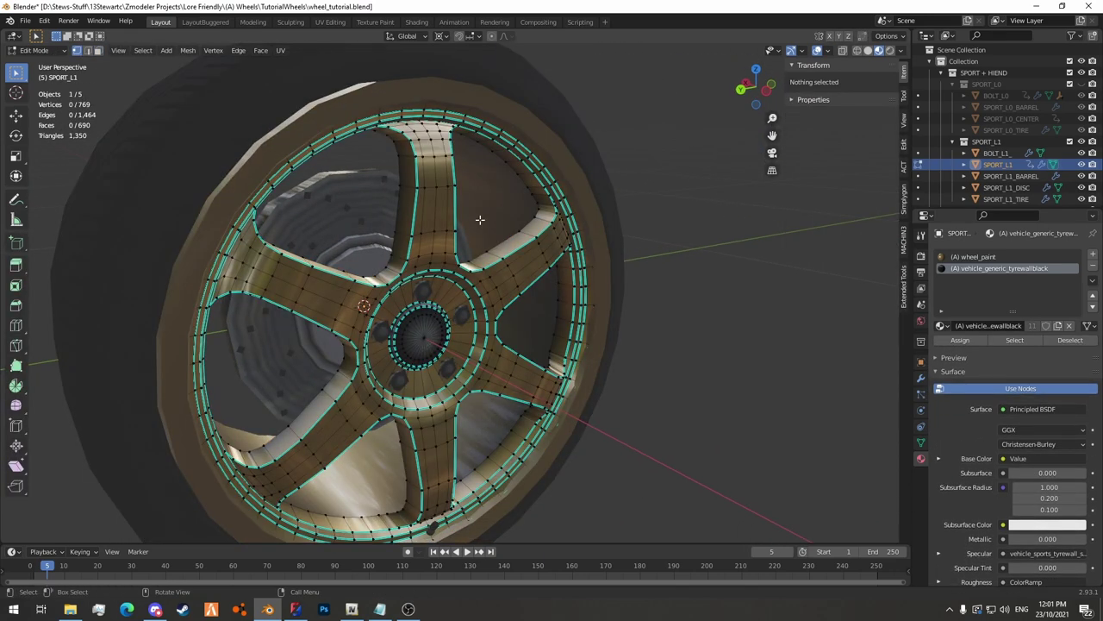
key(Tab)
Hide SPORT_L1, preview the SPORT_L2 collection briefly, and bring back the SPORT_L0 collection.
scroll(996, 140, down, 2)
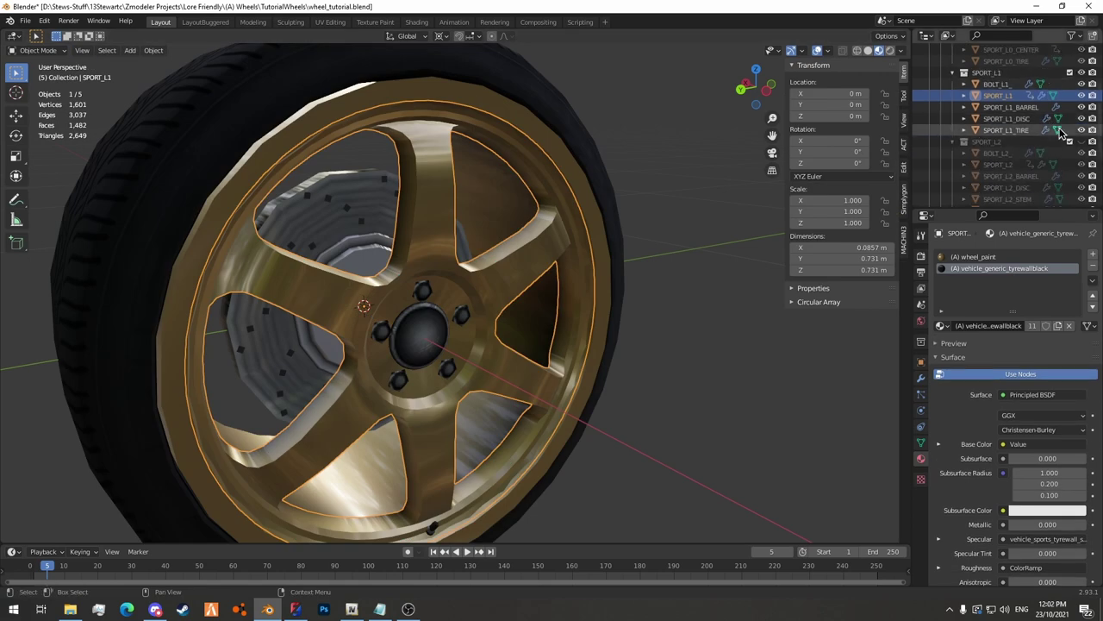
click(1081, 72)
click(1082, 141)
mouse_move(529, 241)
middle_down()
mouse_move(456, 253)
mouse_move(521, 243)
middle_up()
click(1082, 142)
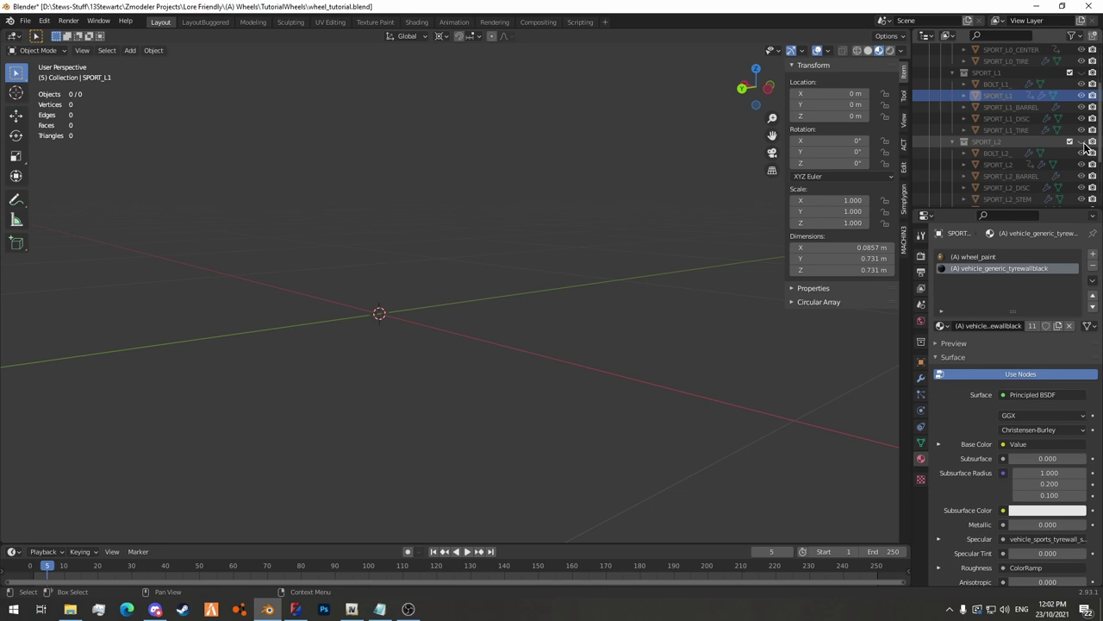
scroll(1085, 146, up, 3)
click(1082, 83)
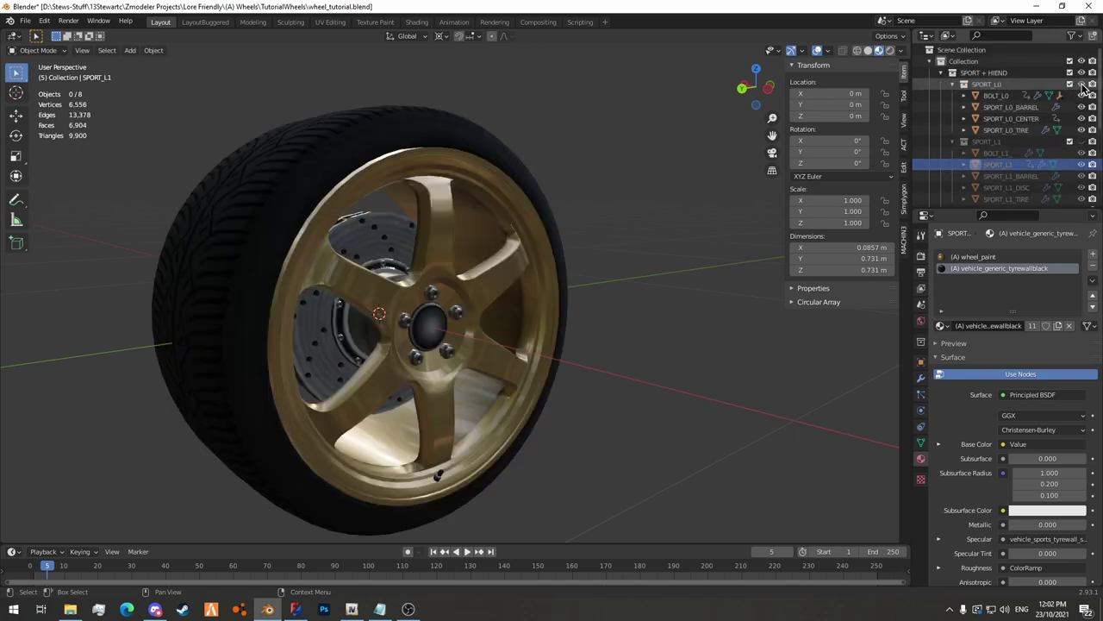
Save the file and select the bolt, barrel, center and tire objects of SPORT_L0.
middle_drag(518, 215, 493, 221)
key(ctrl+s)
click(997, 96)
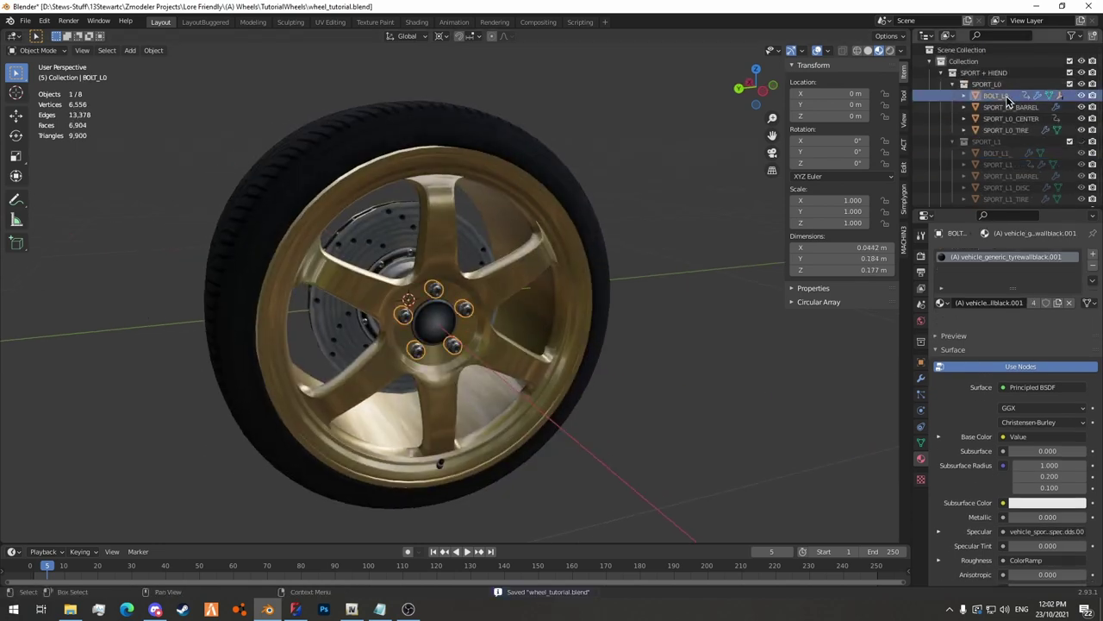
shift+click(1010, 129)
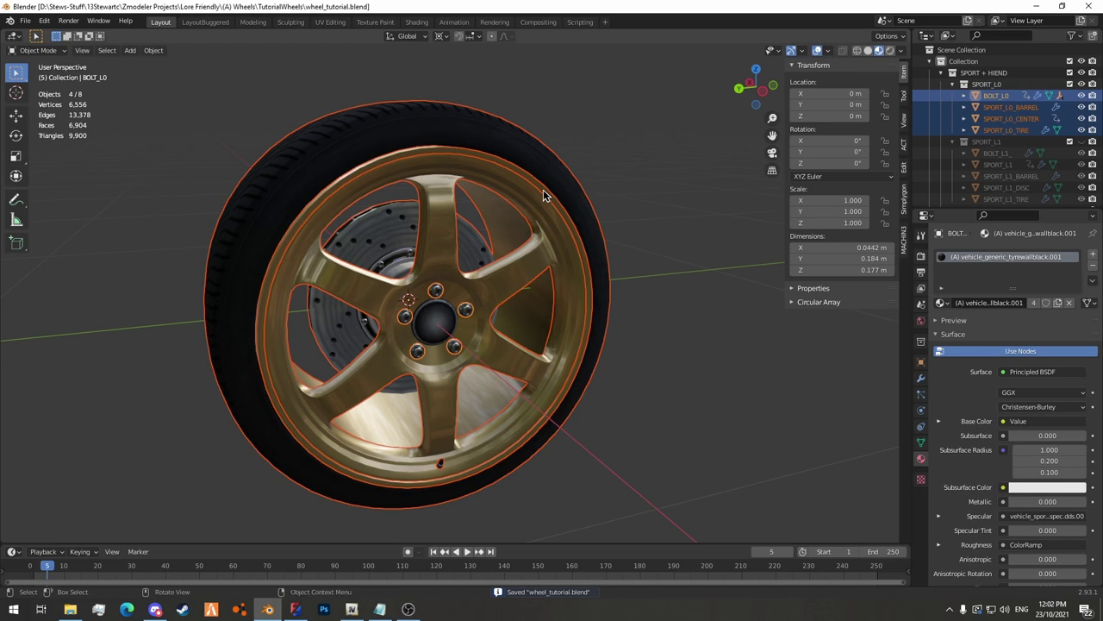
middle_drag(543, 194, 490, 249)
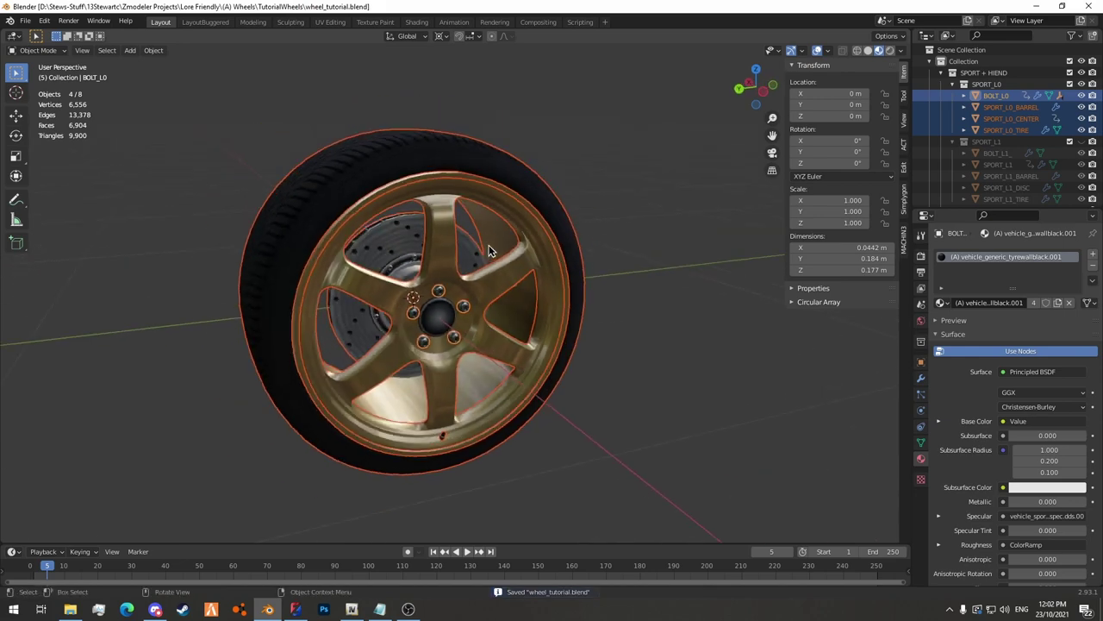
Isolate the selection to BOLT_L0 and examine the wheel bolts up close.
click(998, 97)
key(Tab)
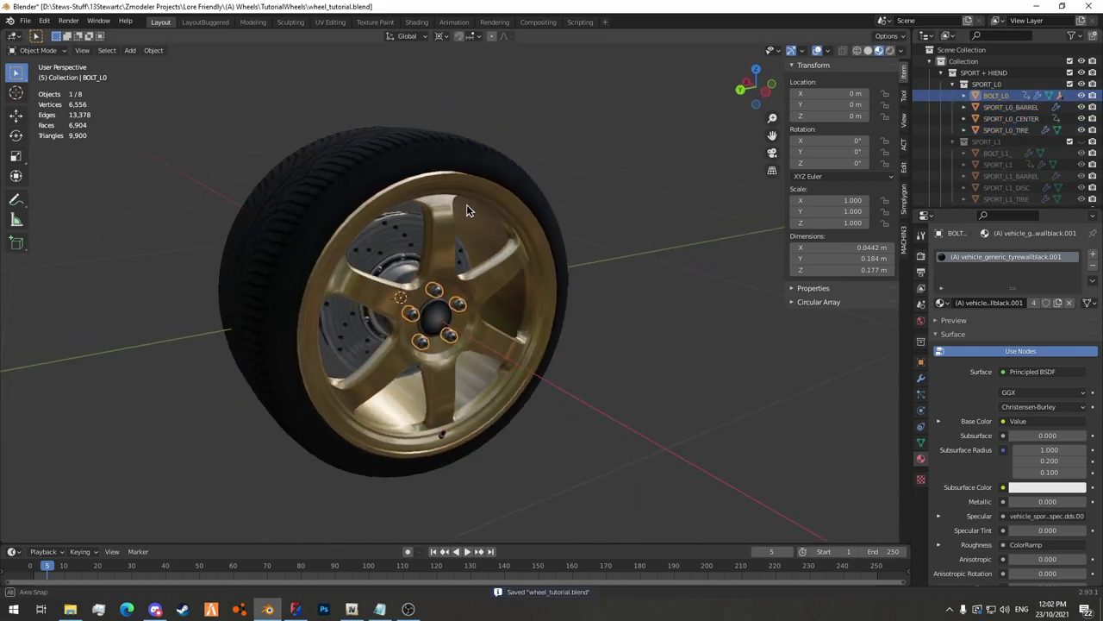
key(KP_Decimal)
key(3)
key(Tab)
middle_drag(640, 266, 634, 296)
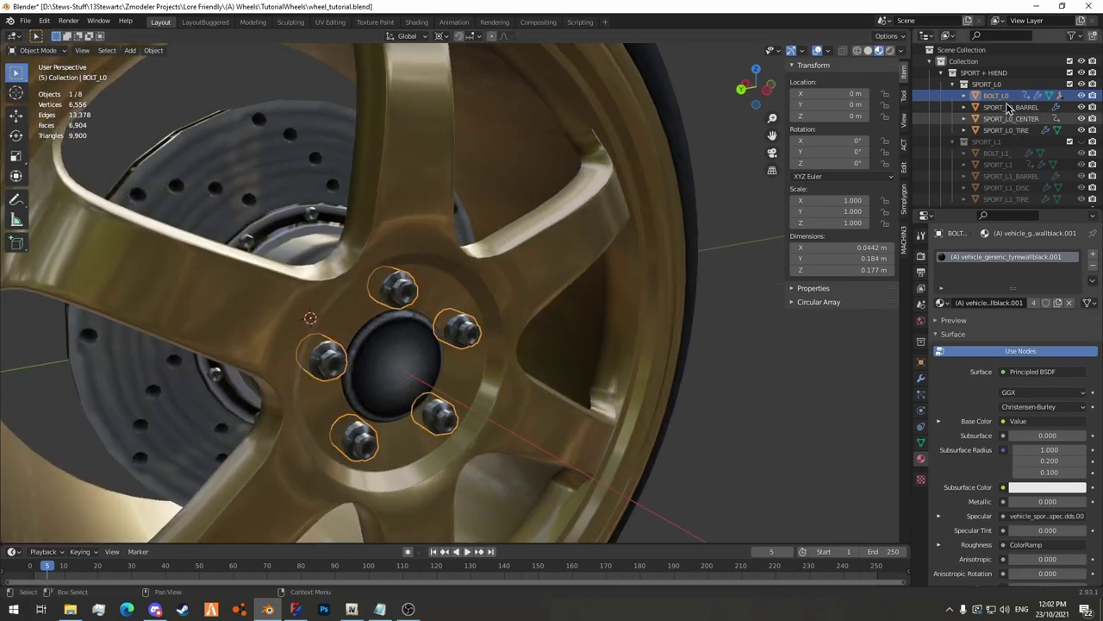
Examine the mesh of SPORT_L0_BARREL in Edit Mode.
click(989, 107)
scroll(536, 250, down, 1)
scroll(536, 250, down, 1)
key(Tab)
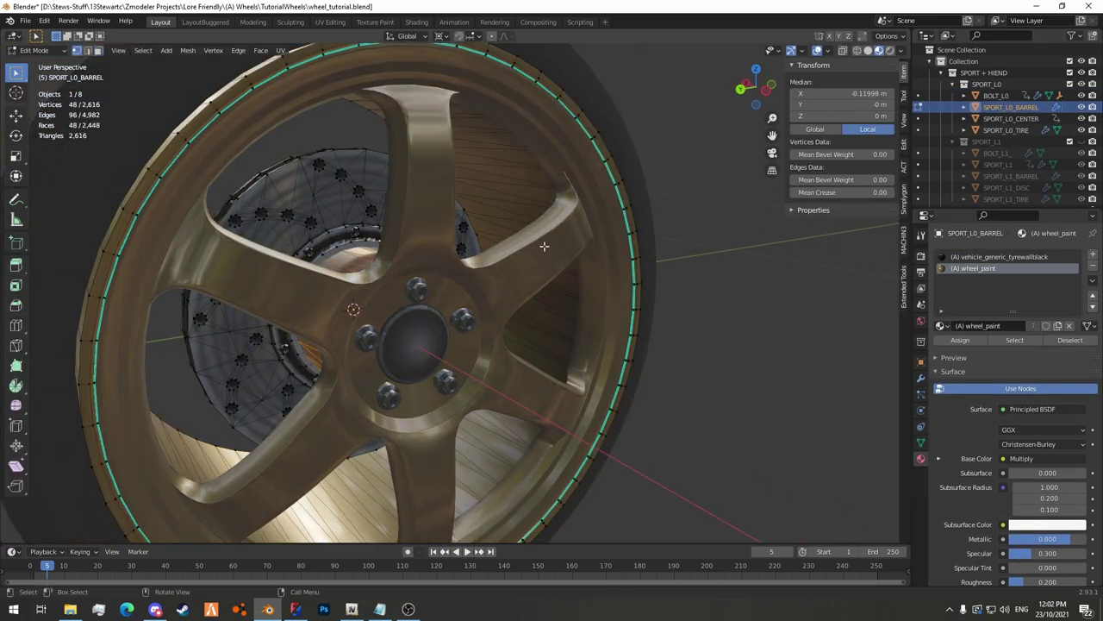
key(a)
key(alt+a)
key(Tab)
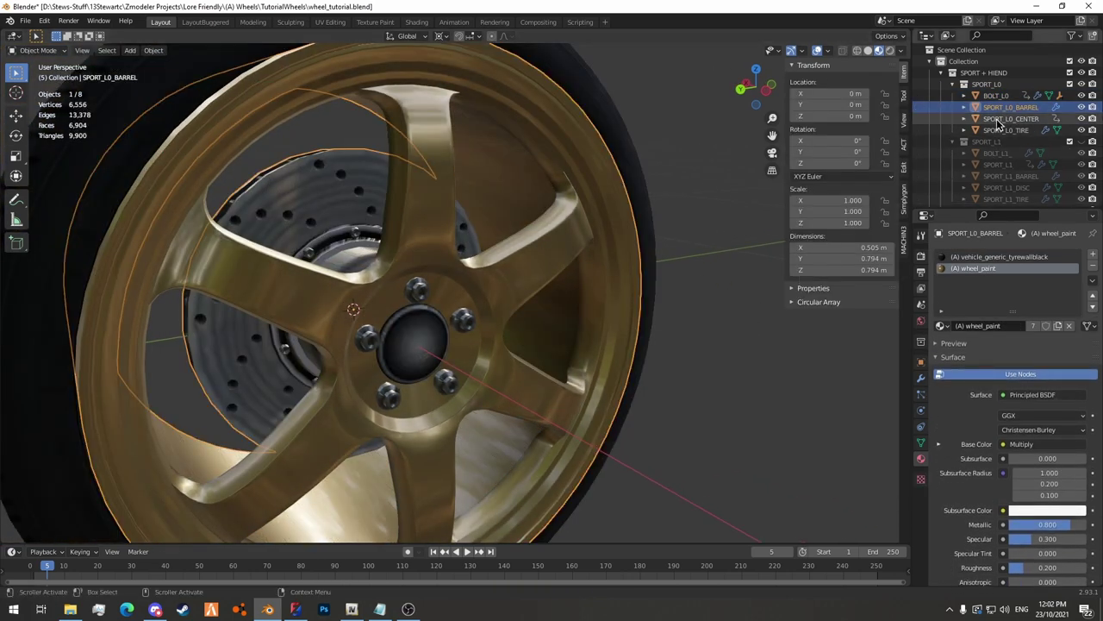
Examine the full SPORT_L0_CENTER mesh with all its geometry selected.
click(993, 118)
scroll(567, 235, down, 2)
middle_drag(558, 235, 567, 236)
key(Tab)
key(a)
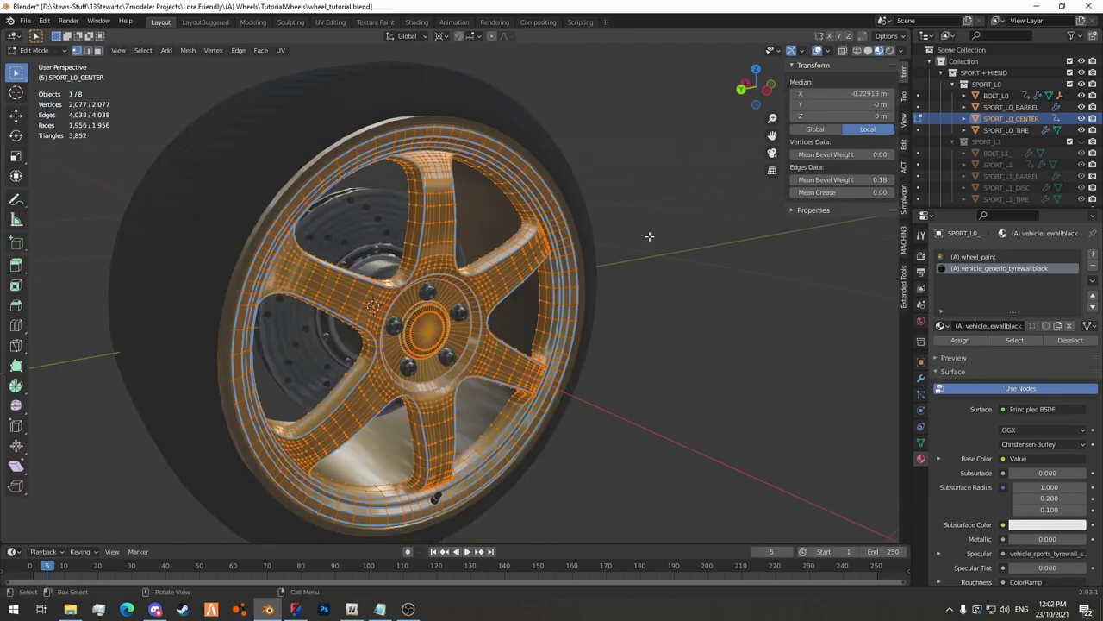
key(Tab)
Check the SPORT_L0_TIRE object in Edit Mode and return to Object Mode.
click(994, 131)
key(Tab)
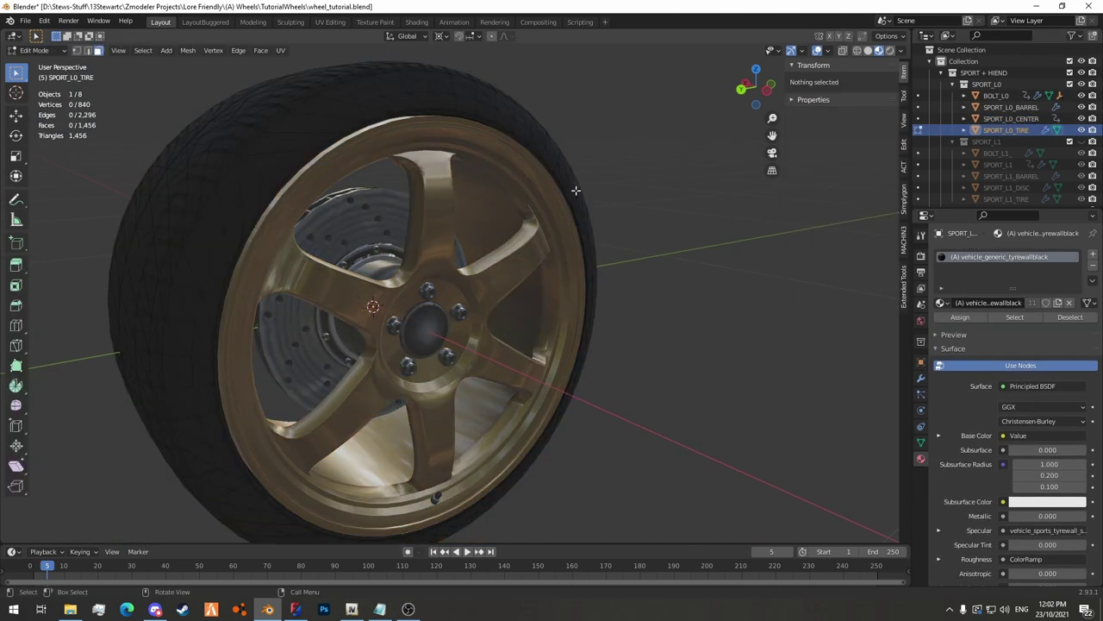
key(Tab)
scroll(650, 201, down, 1)
middle_drag(650, 202, 603, 226)
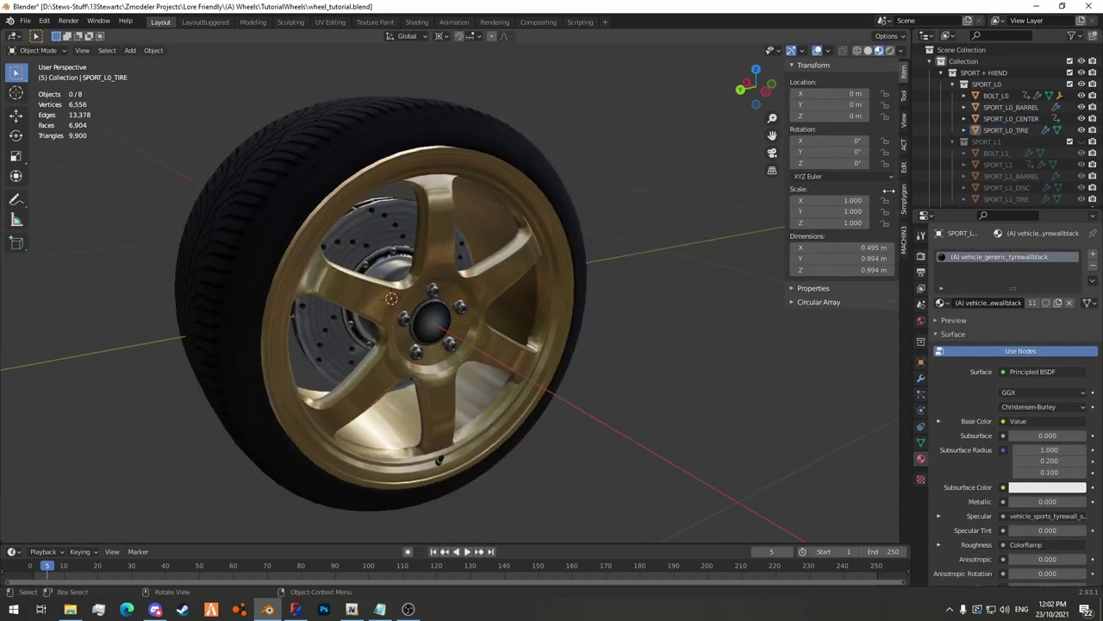
Select all four SPORT_L0 objects from BOLT_L0 to SPORT_L0_TIRE and save the file.
click(996, 94)
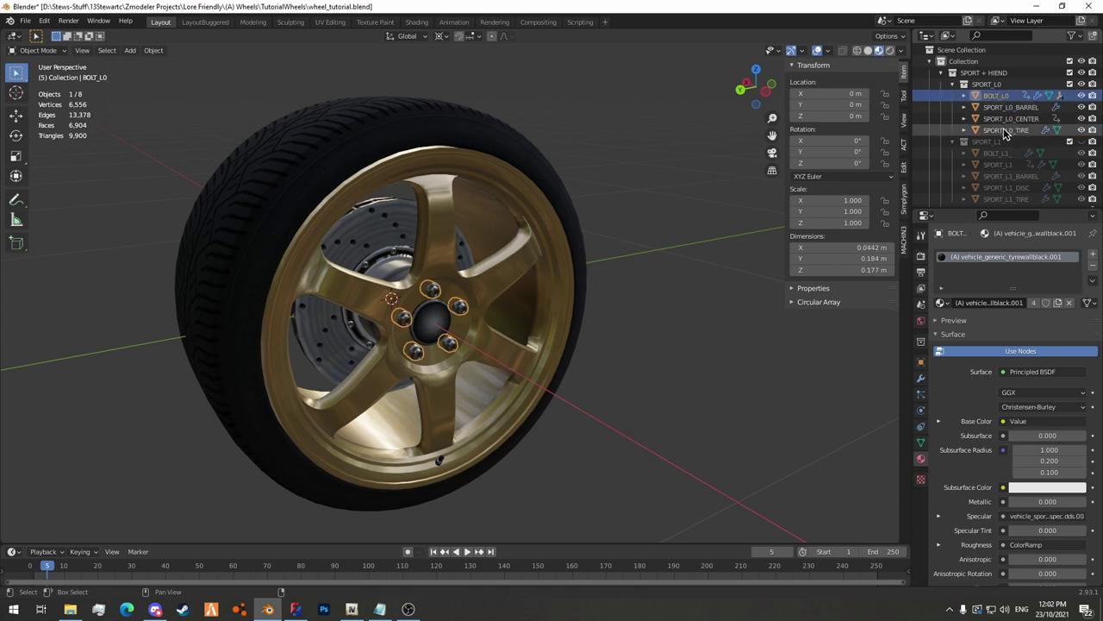
shift+click(1003, 128)
key(ctrl+s)
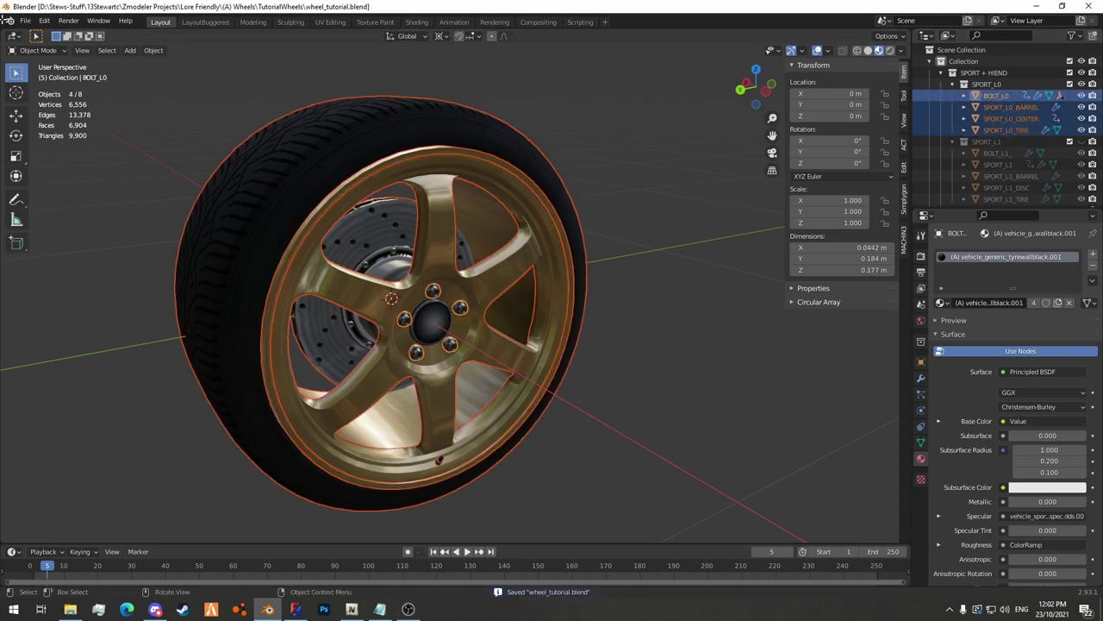
Start a Collada (.dae) export of the selected wheel parts and apply the gtav operator preset.
click(26, 21)
mouse_move(65, 188)
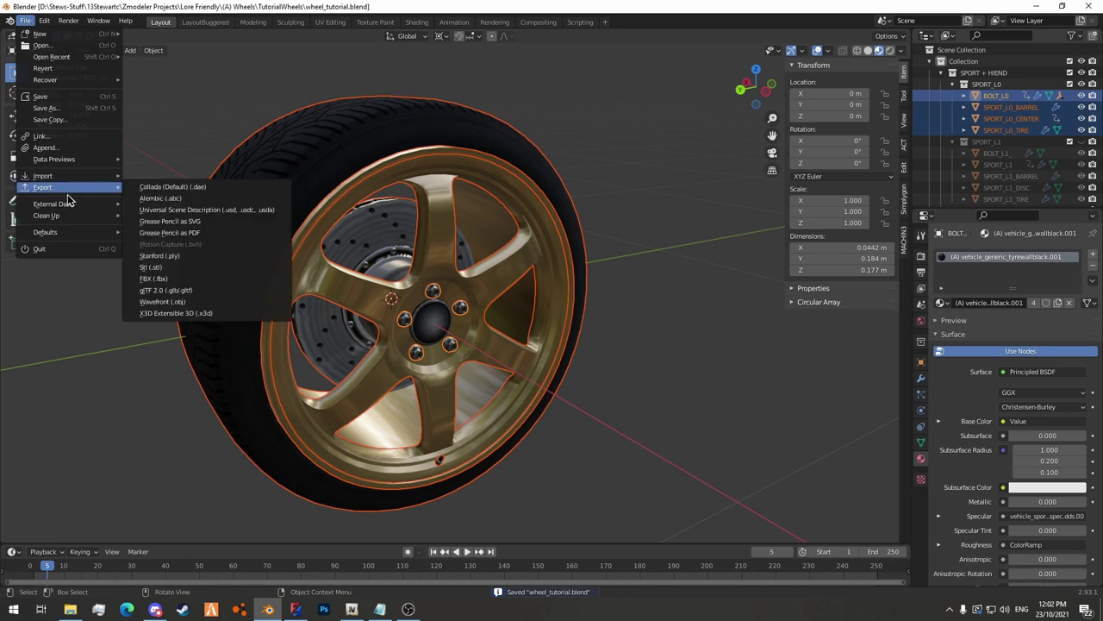
click(175, 188)
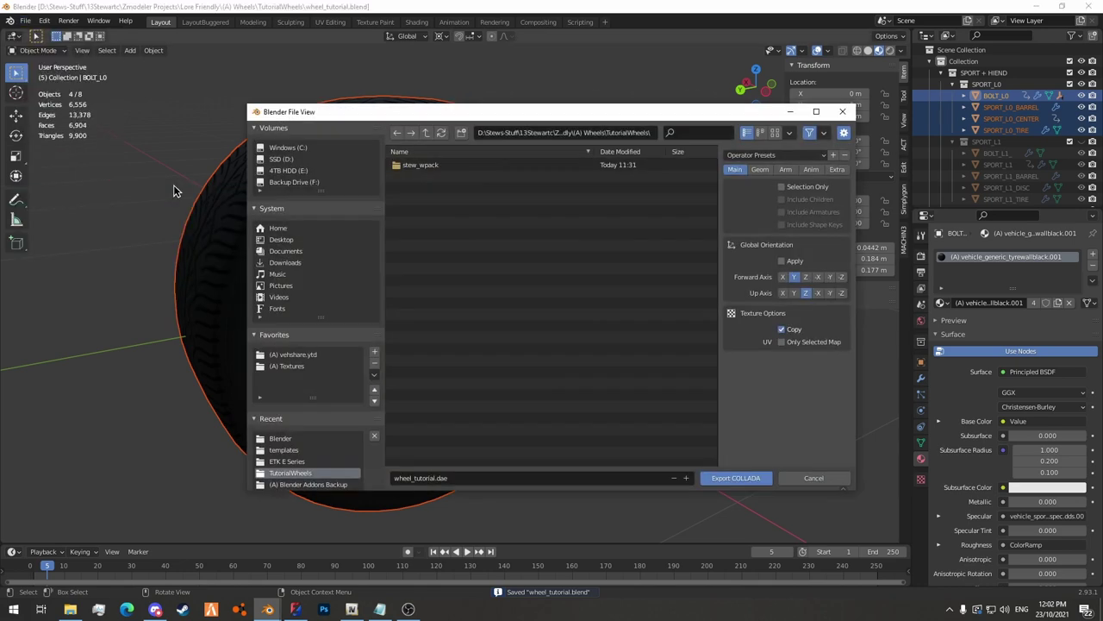
click(772, 156)
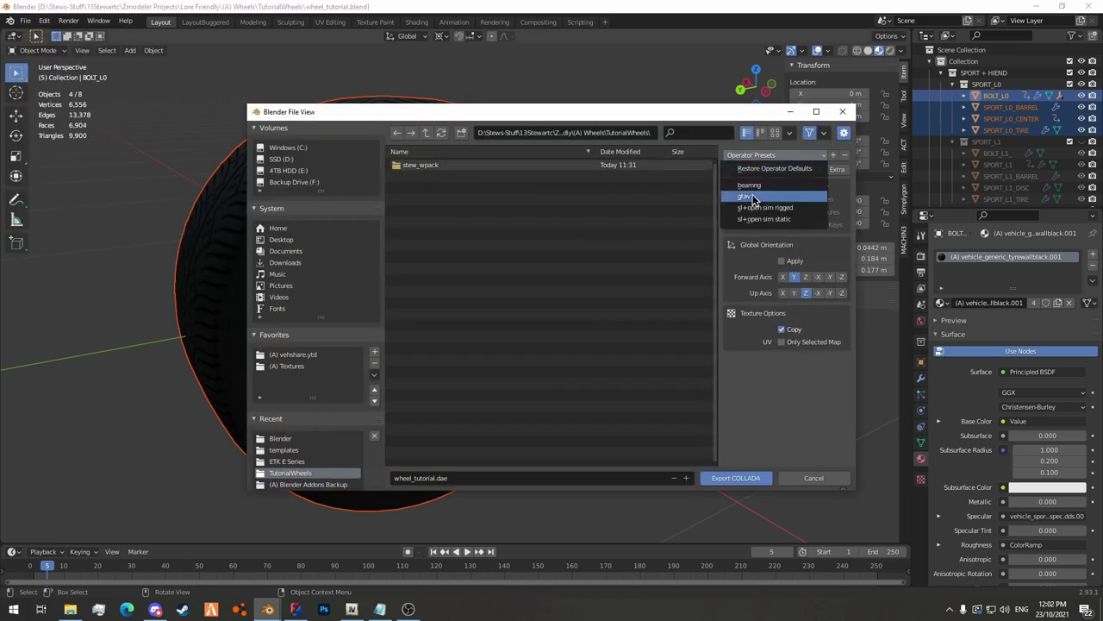
click(752, 197)
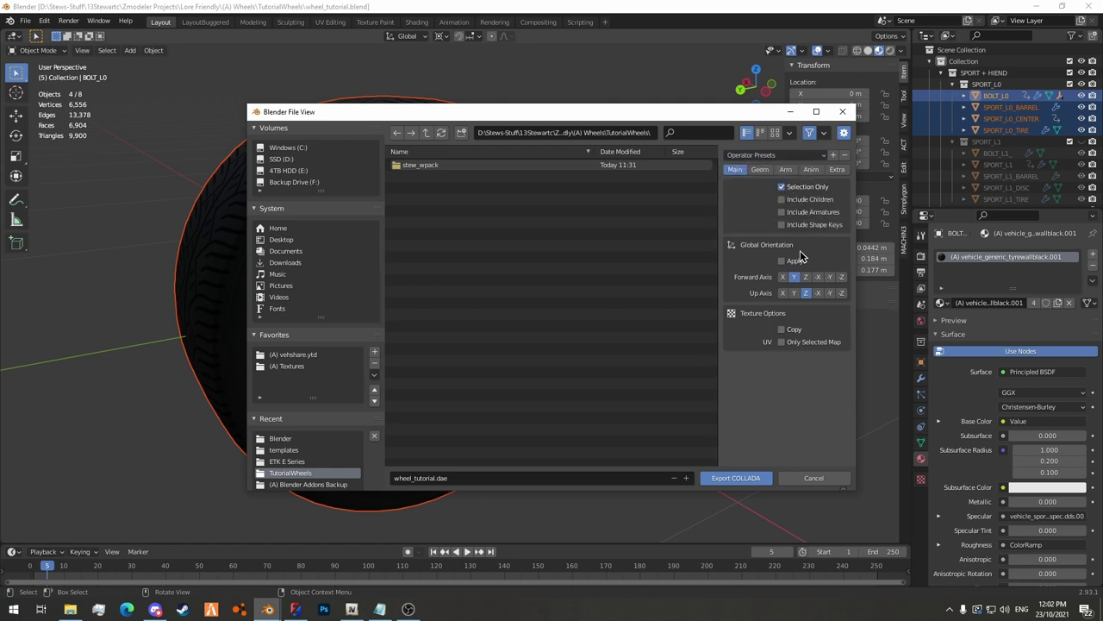
Review the geometry, armature, animation and extra settings of the Collada export.
click(759, 169)
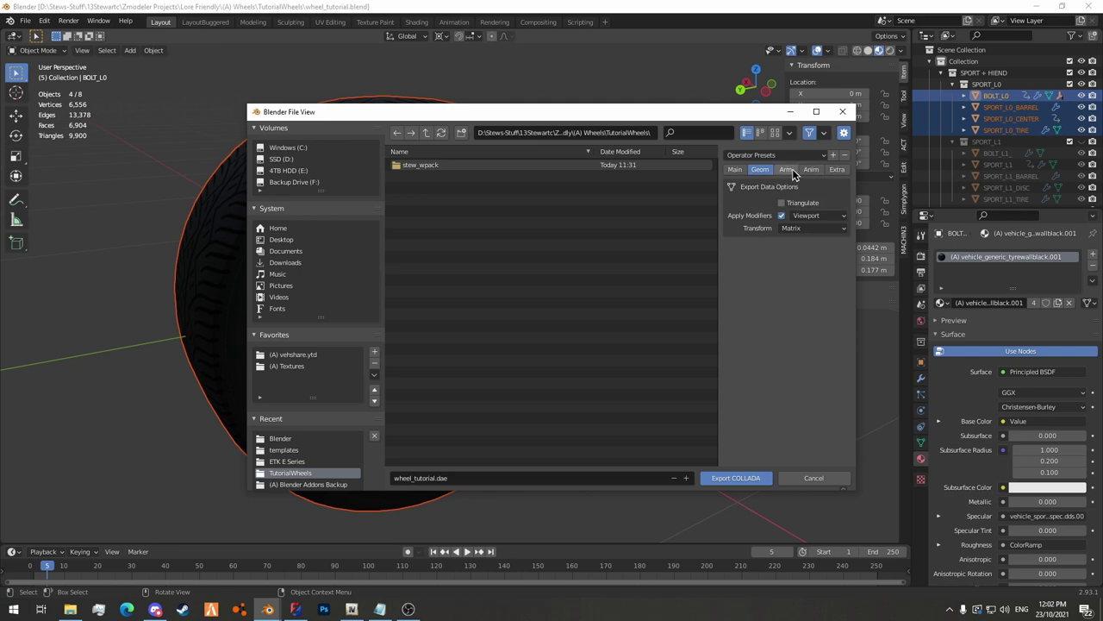
click(793, 175)
click(811, 171)
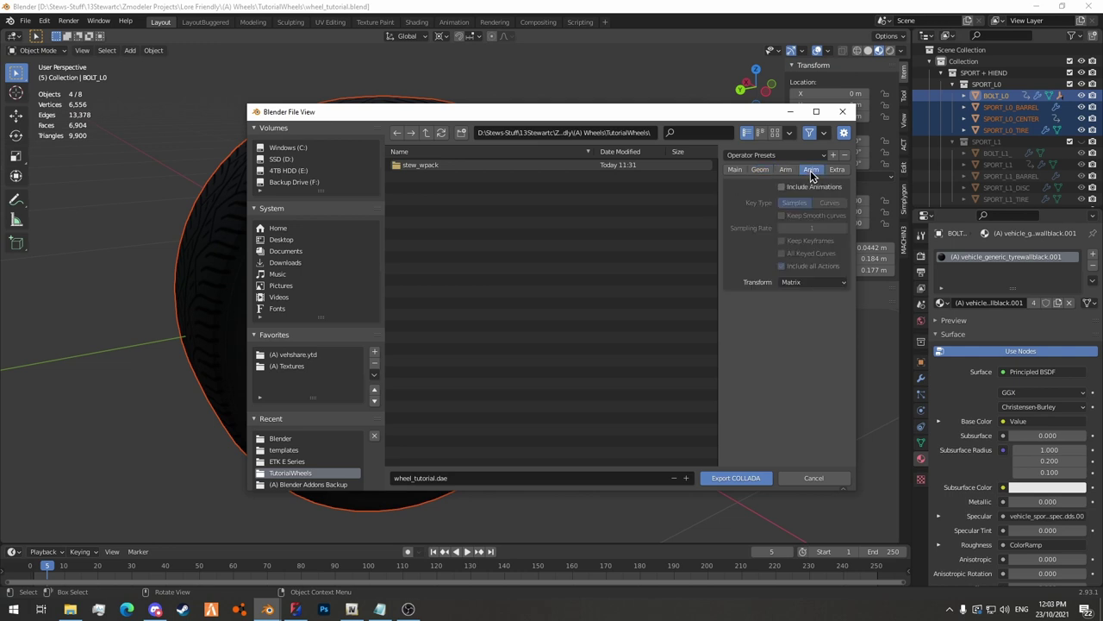
click(837, 170)
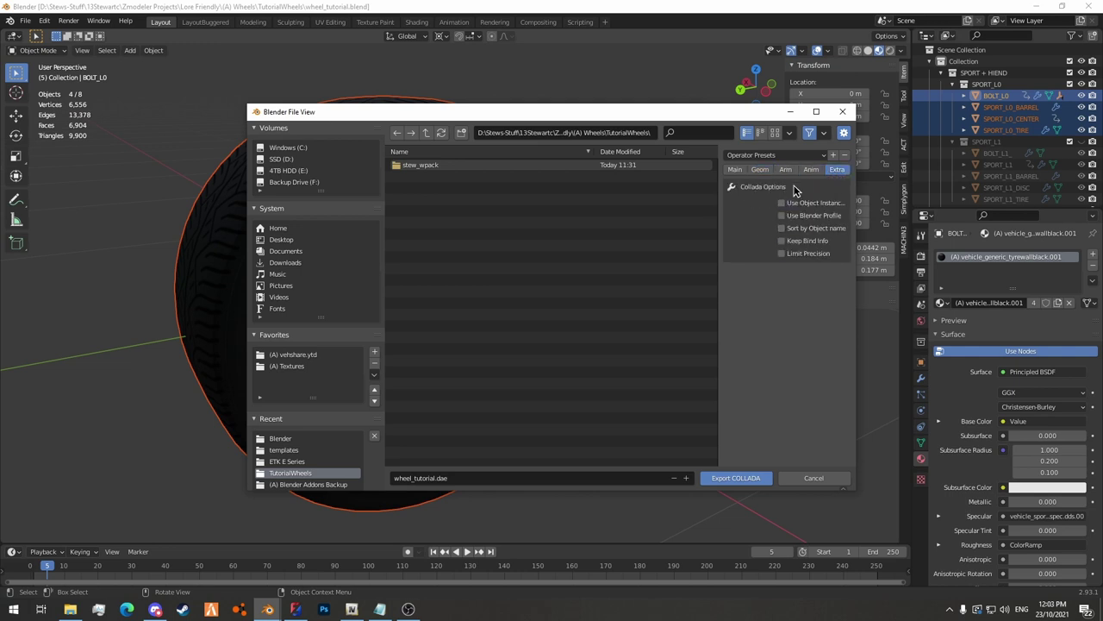
click(735, 169)
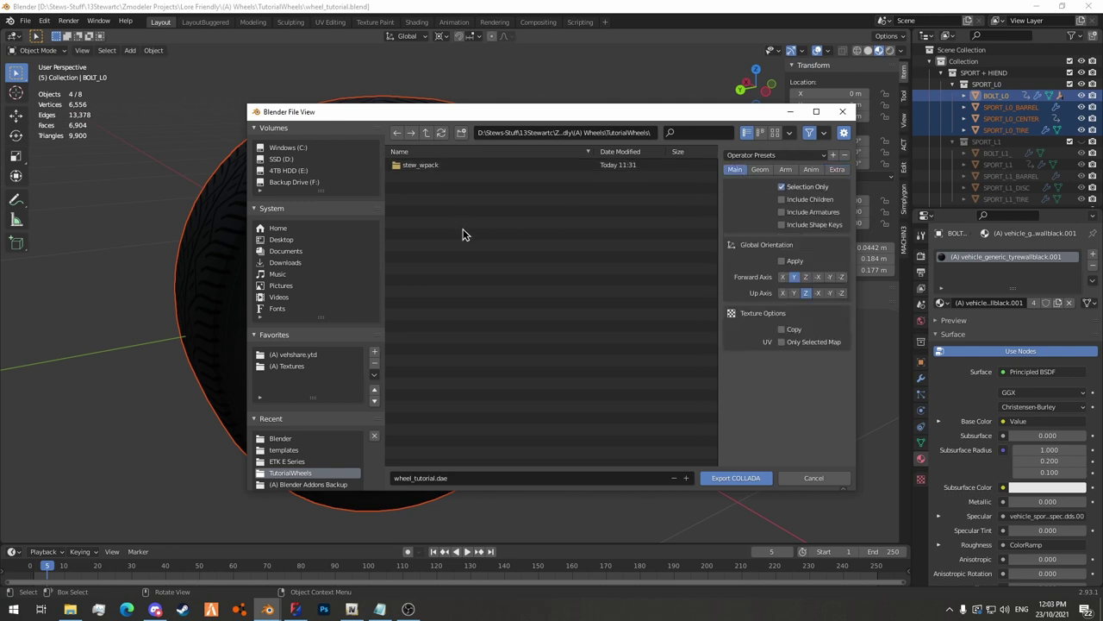
Create a folder named Models in the TutorialWheels export location and open it.
click(462, 132)
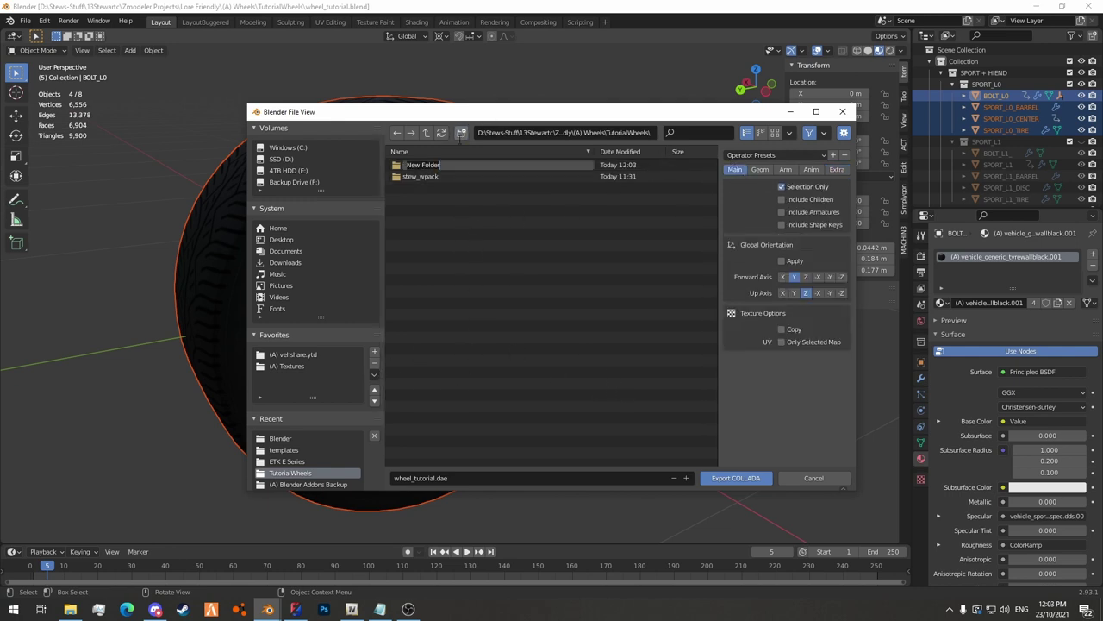
text(Models)
key(Return)
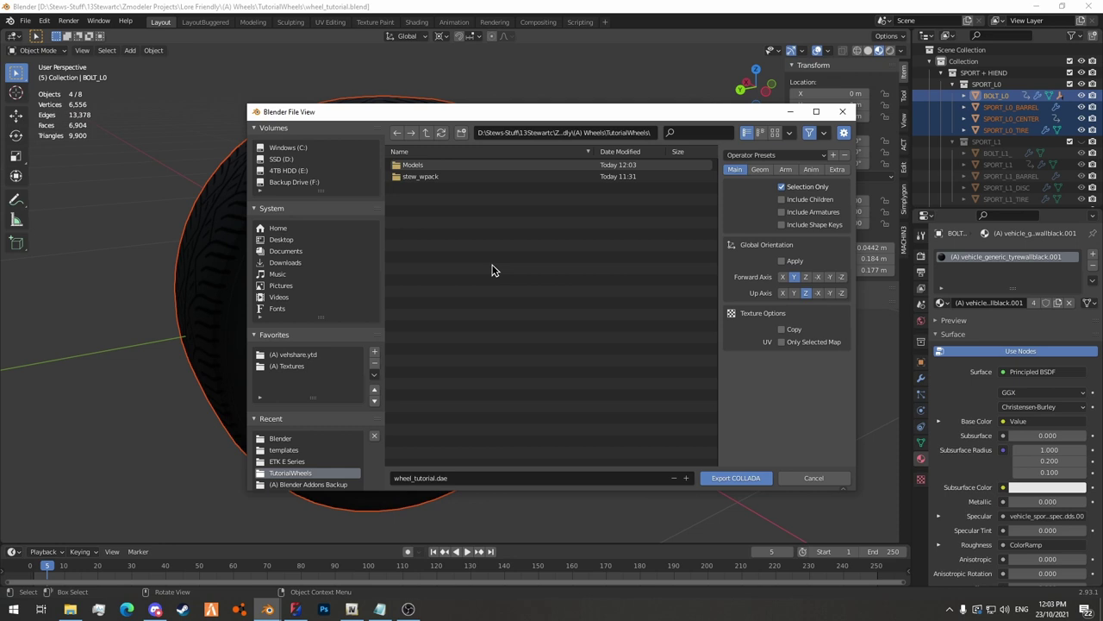
double_click(438, 167)
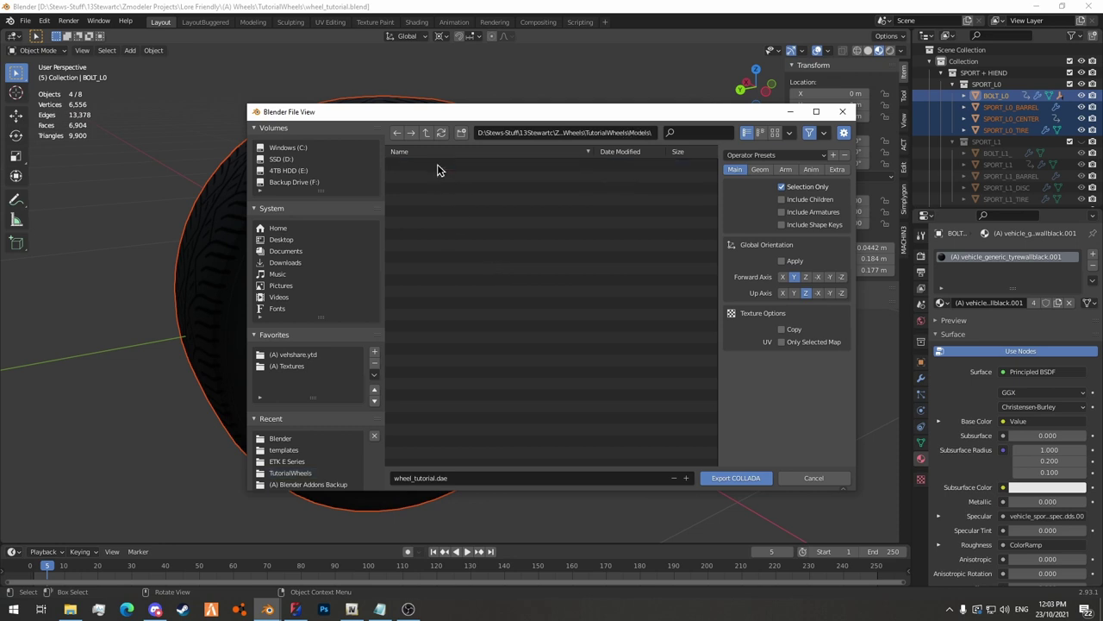
Name the export file wheel_tutorial_L0.dae and export the selected wheel parts as Collada.
click(435, 479)
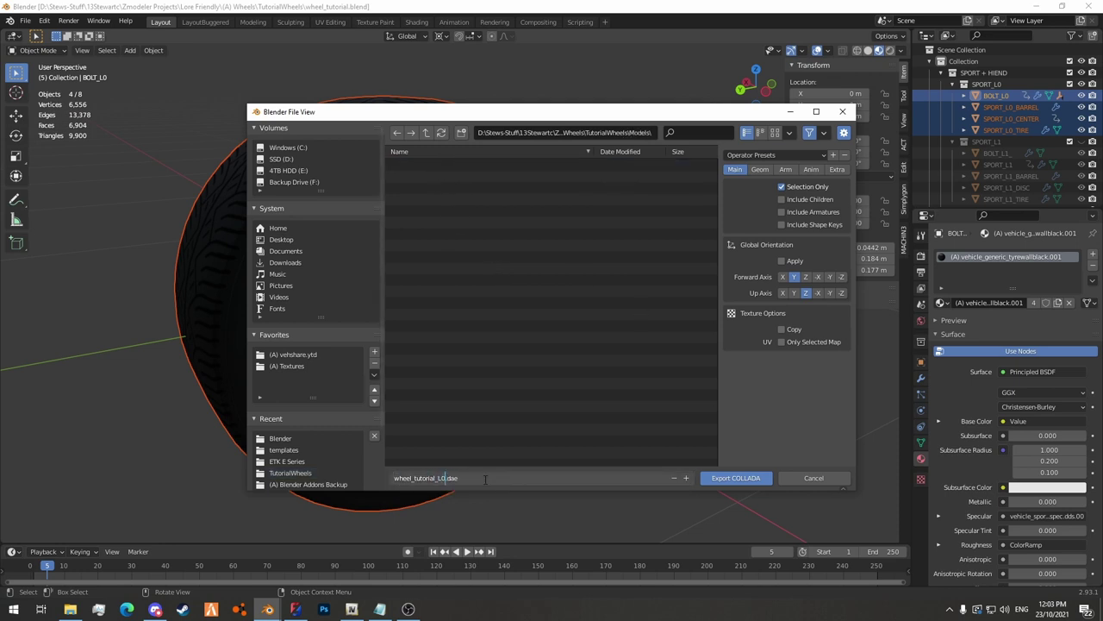
text(_L0)
key(Return)
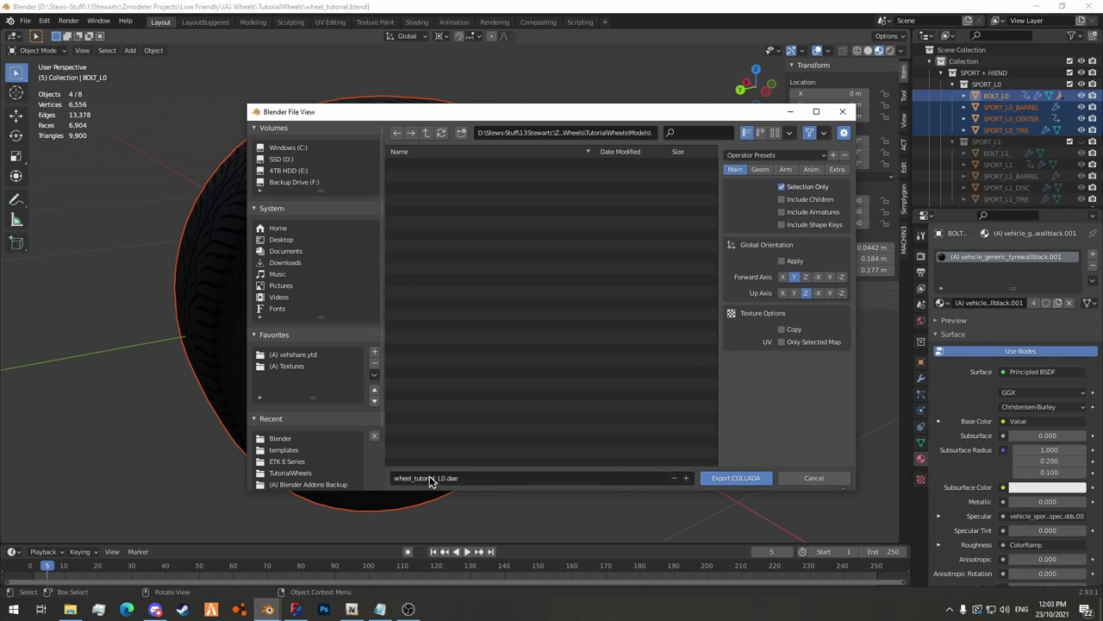
click(727, 479)
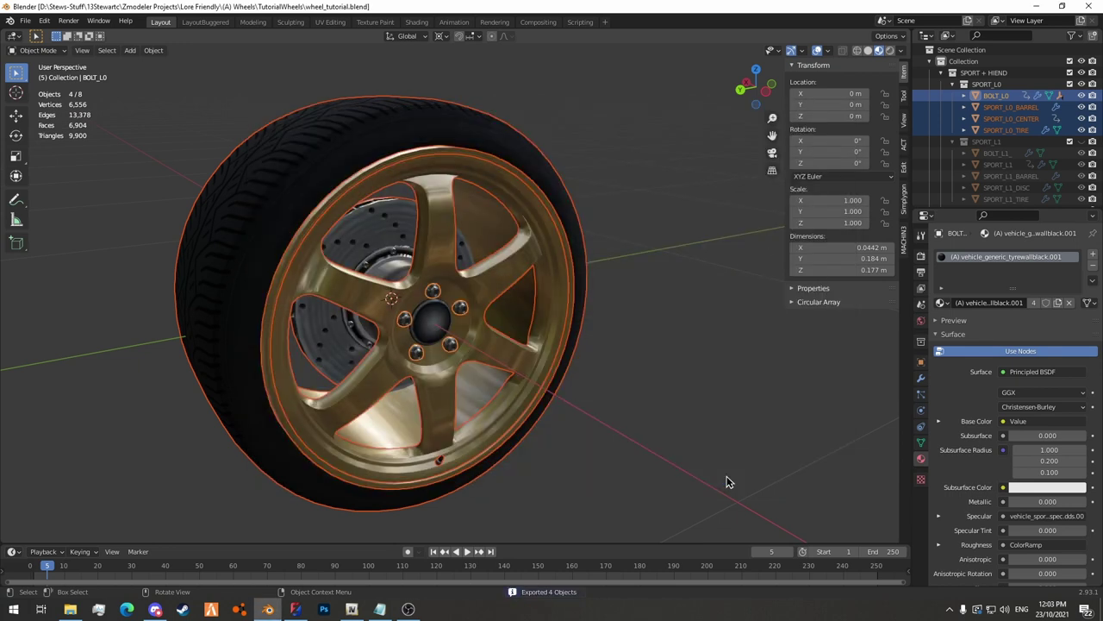
Switch to ZModeler, start an import and browse to the TutorialWheels folder under Lore Friendly, (A) Wheels.
click(295, 608)
click(16, 20)
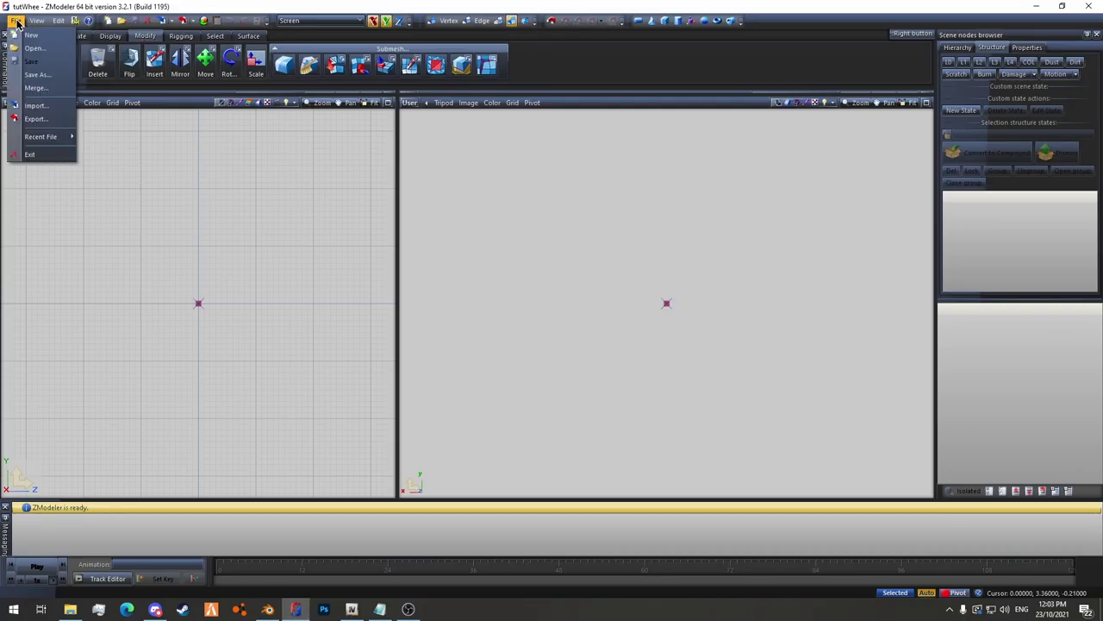
click(36, 106)
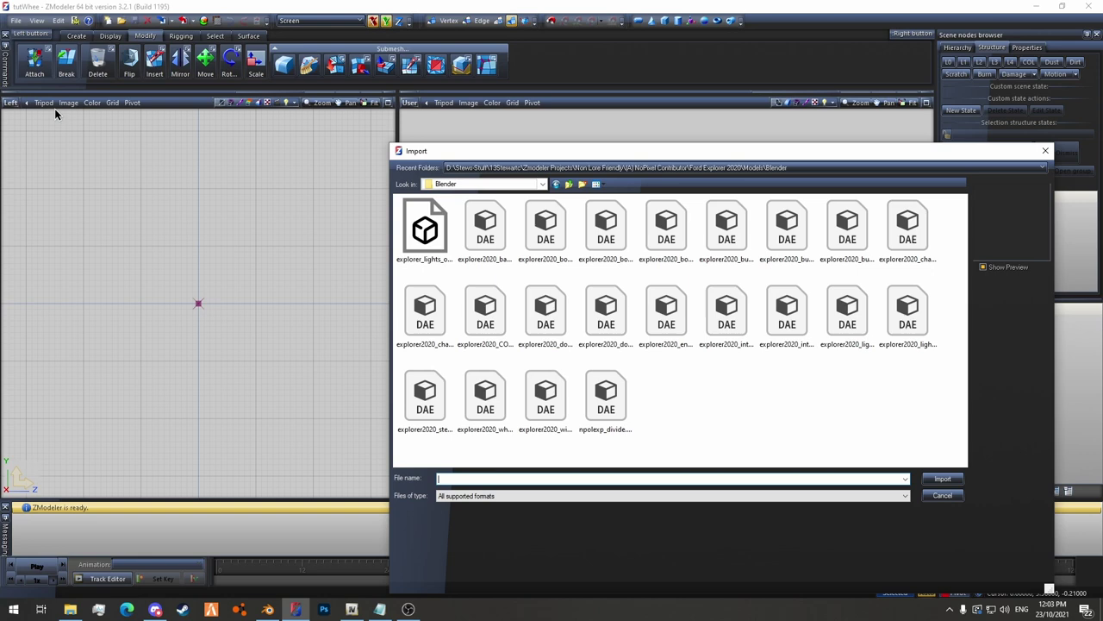
drag(469, 158, 188, 101)
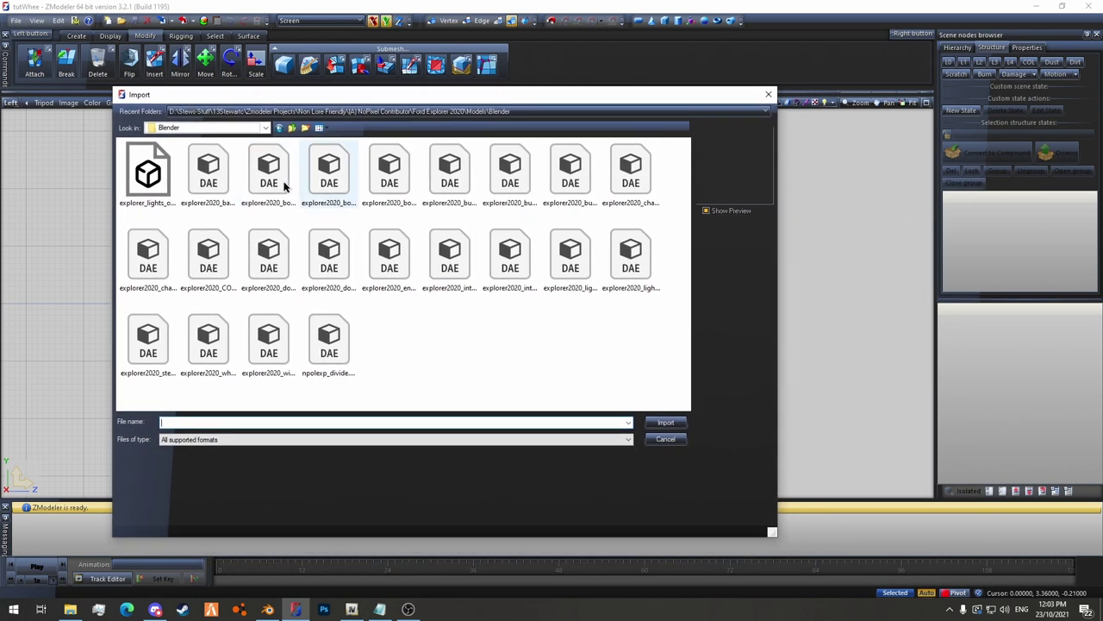
click(153, 127)
click(222, 313)
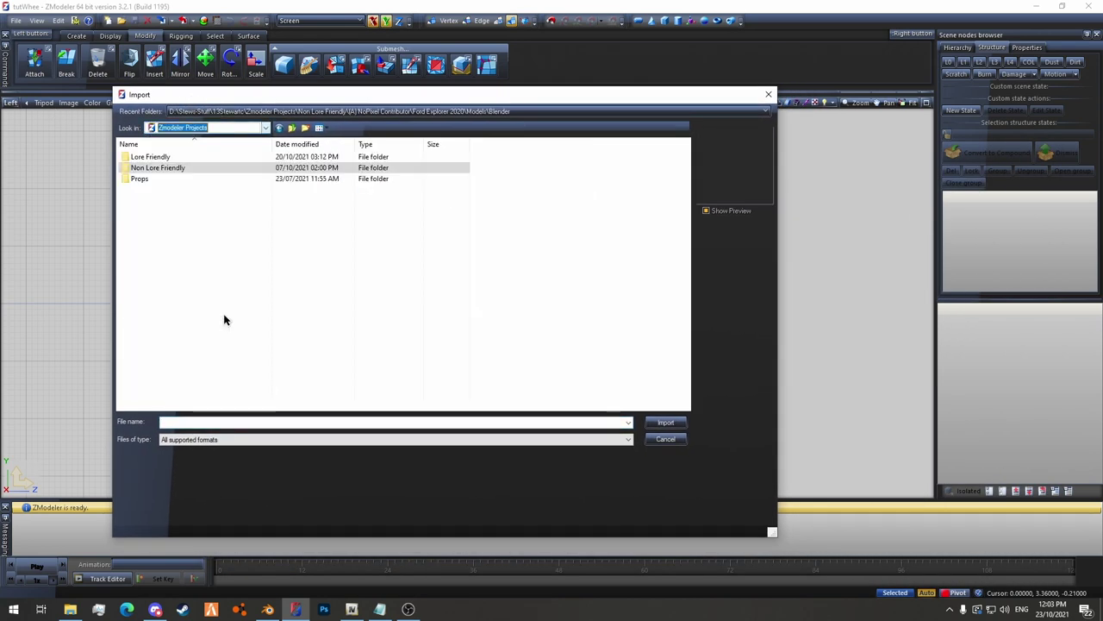
double_click(164, 157)
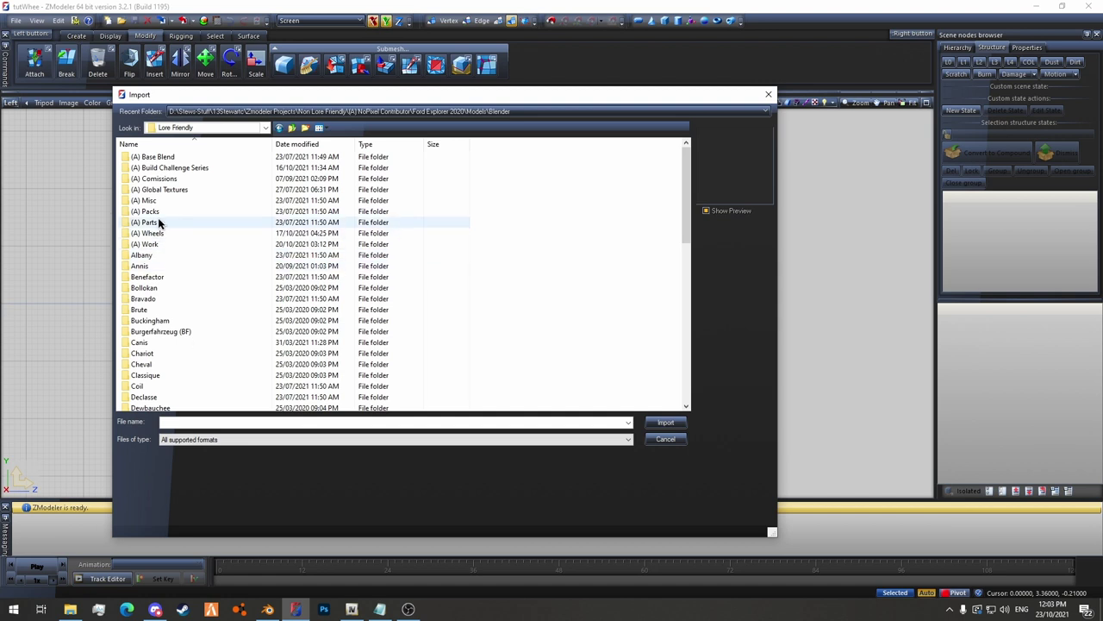
double_click(162, 232)
double_click(178, 189)
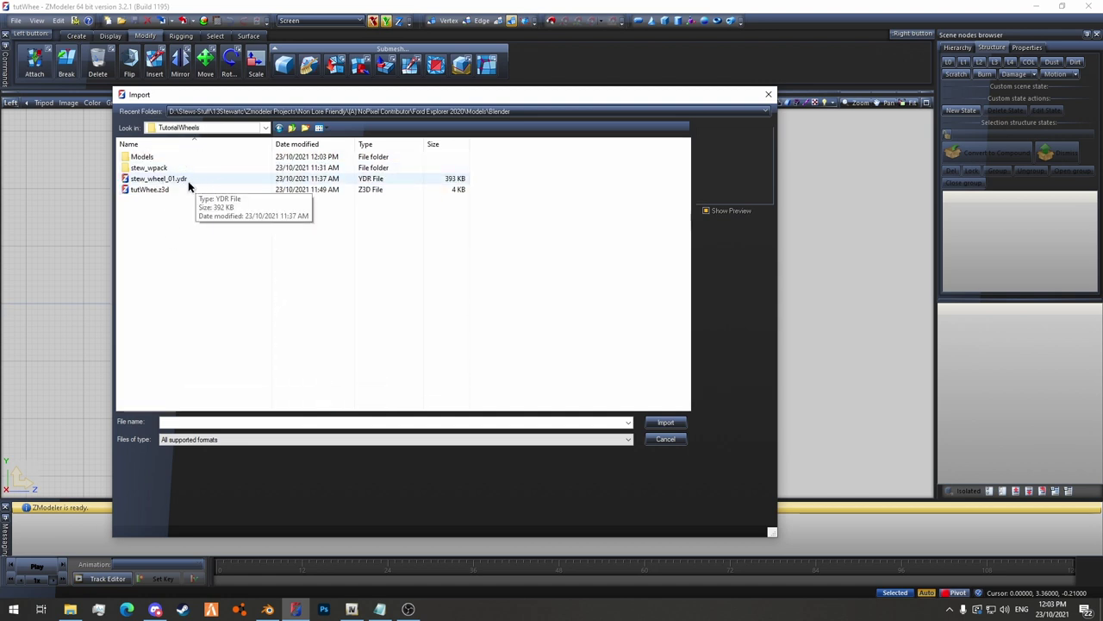
Import stew_wheel_01.ydr after checking its import options and preload packs.
click(162, 179)
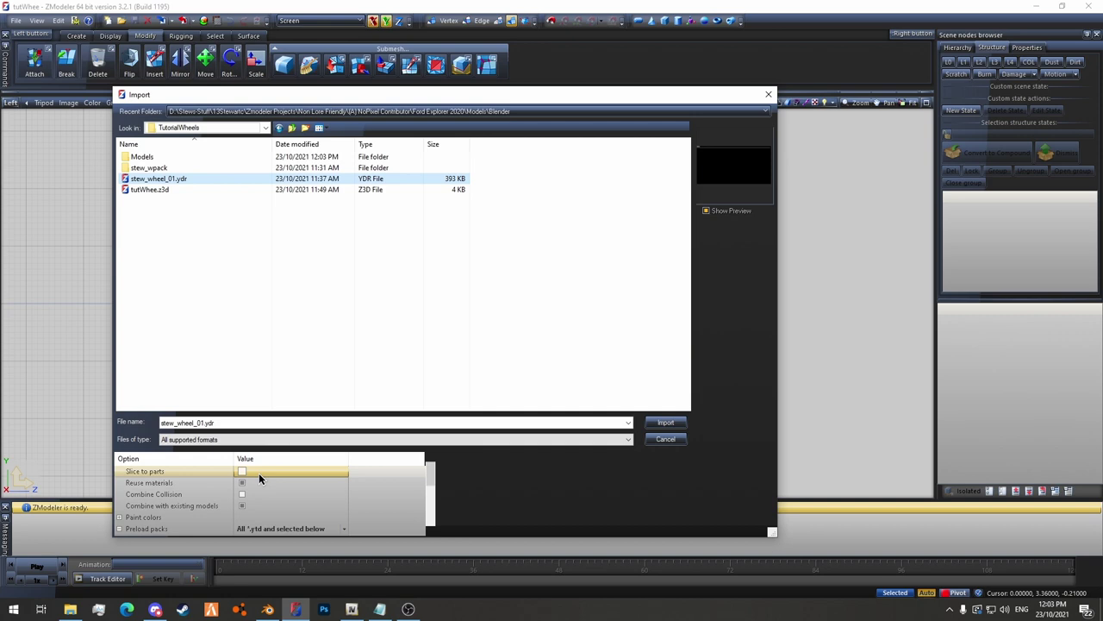
scroll(292, 493, down, 5)
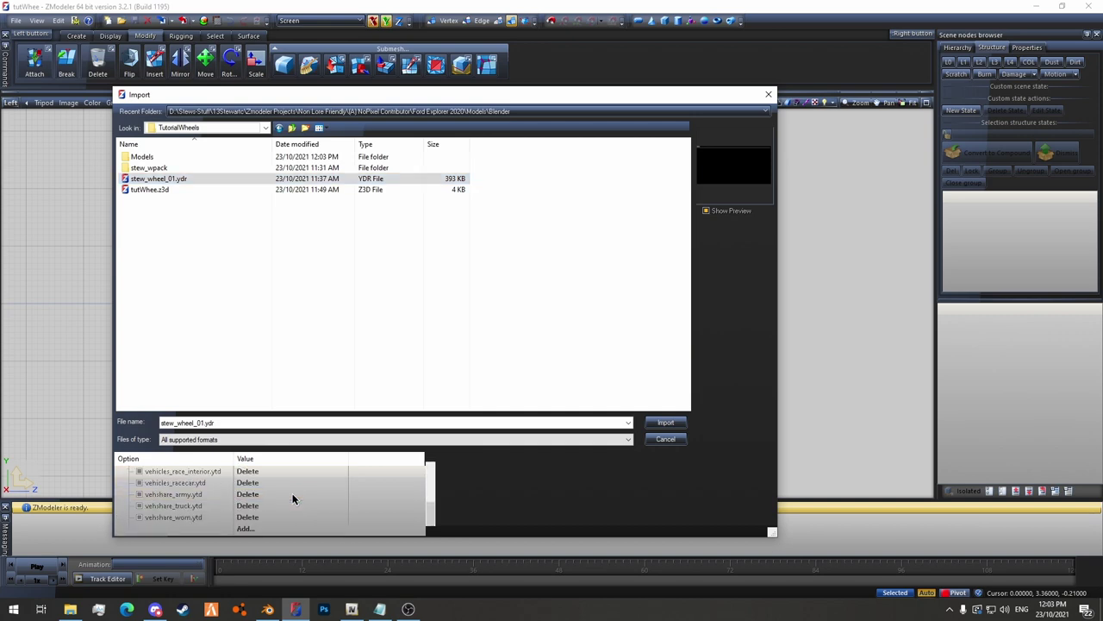
click(669, 421)
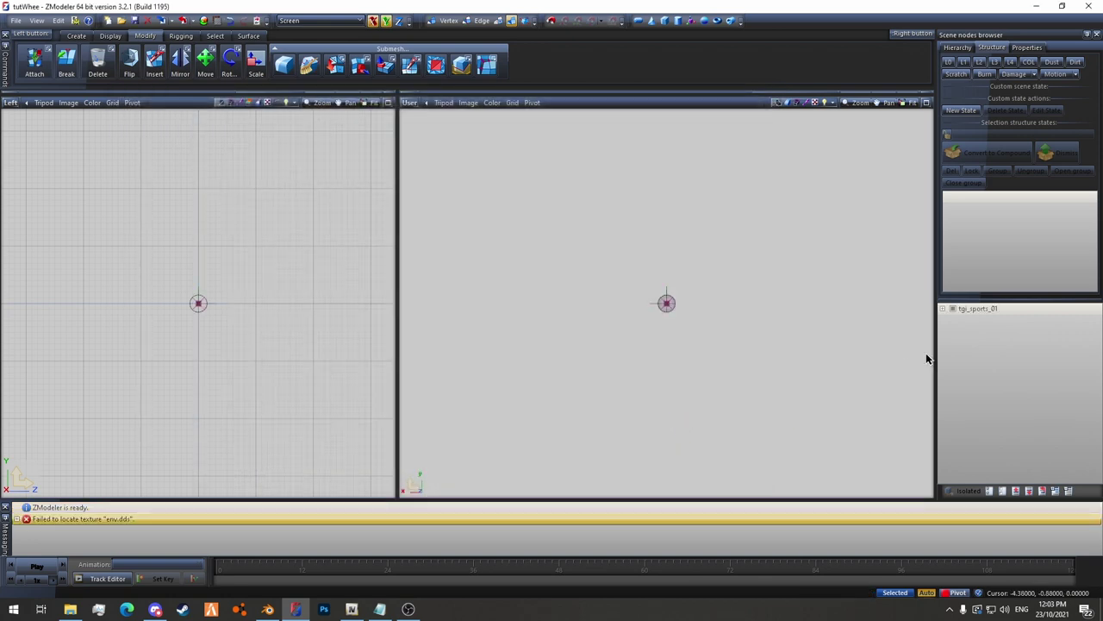
Delete the .skel node under tgi_sports_01, keeping the .mesh node.
click(969, 319)
right_click(977, 321)
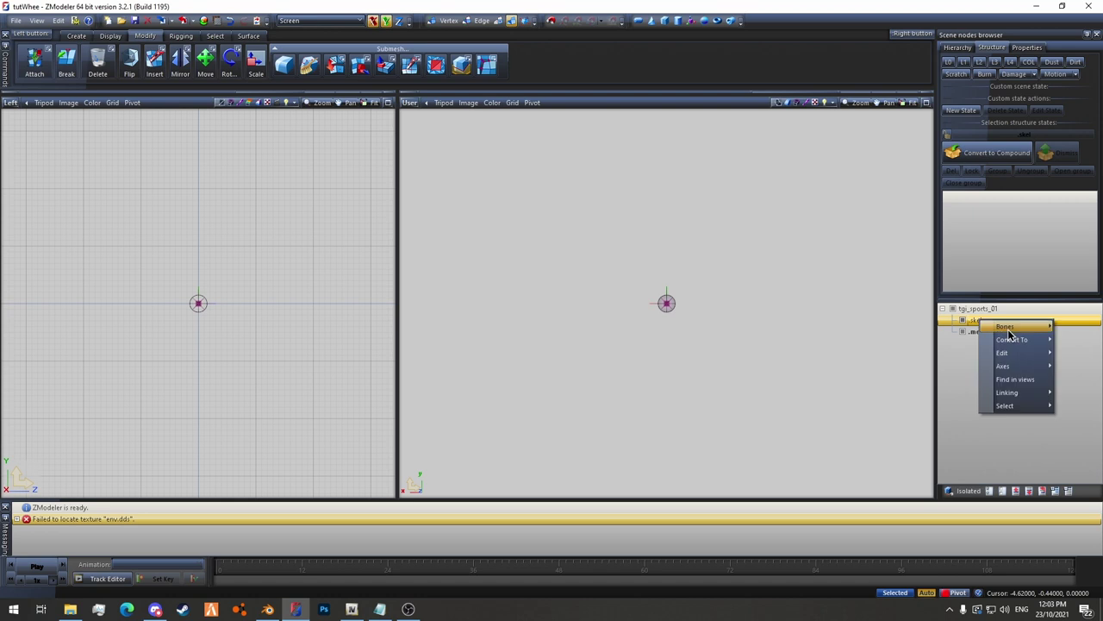
mouse_move(1014, 355)
click(949, 365)
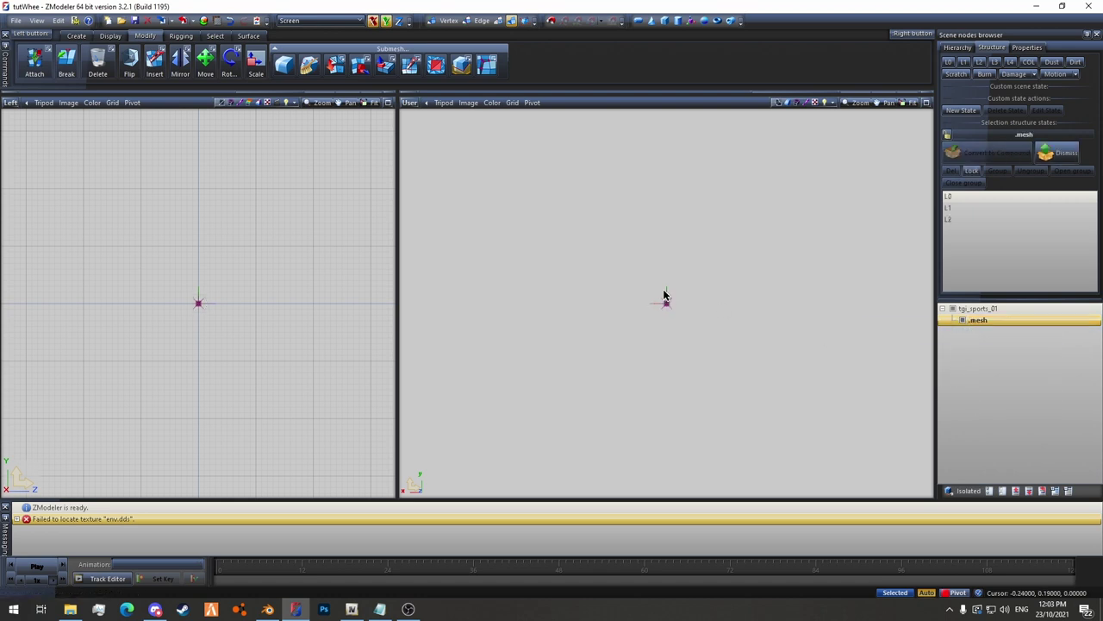
Display the L0 detail level of the imported wheel in the User view.
click(963, 63)
click(948, 62)
middle_drag(806, 154, 705, 335)
scroll(715, 263, up, 4)
scroll(706, 339, down, 2)
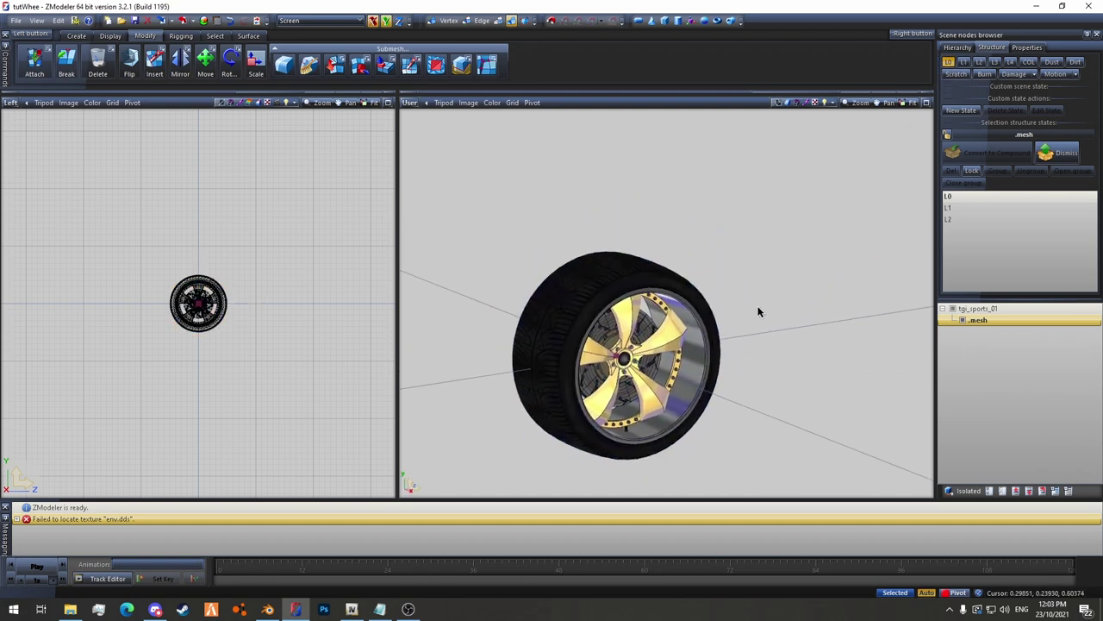
Collapse the tgi_sports_01 node, toggle its visibility off and on, and examine the original wheel up close.
click(961, 310)
click(955, 308)
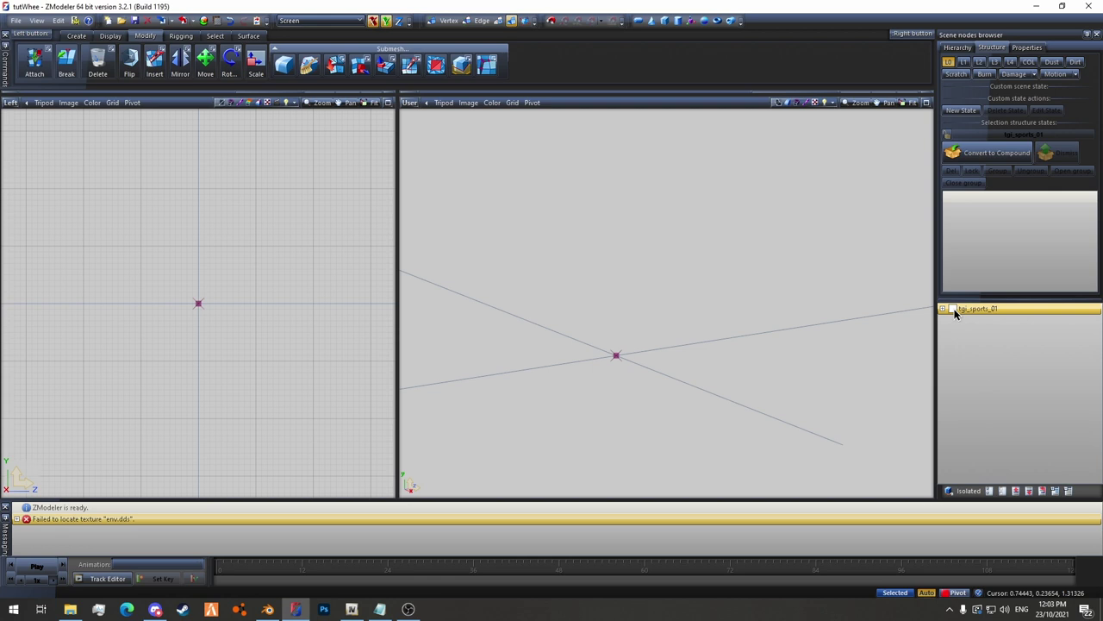
click(954, 309)
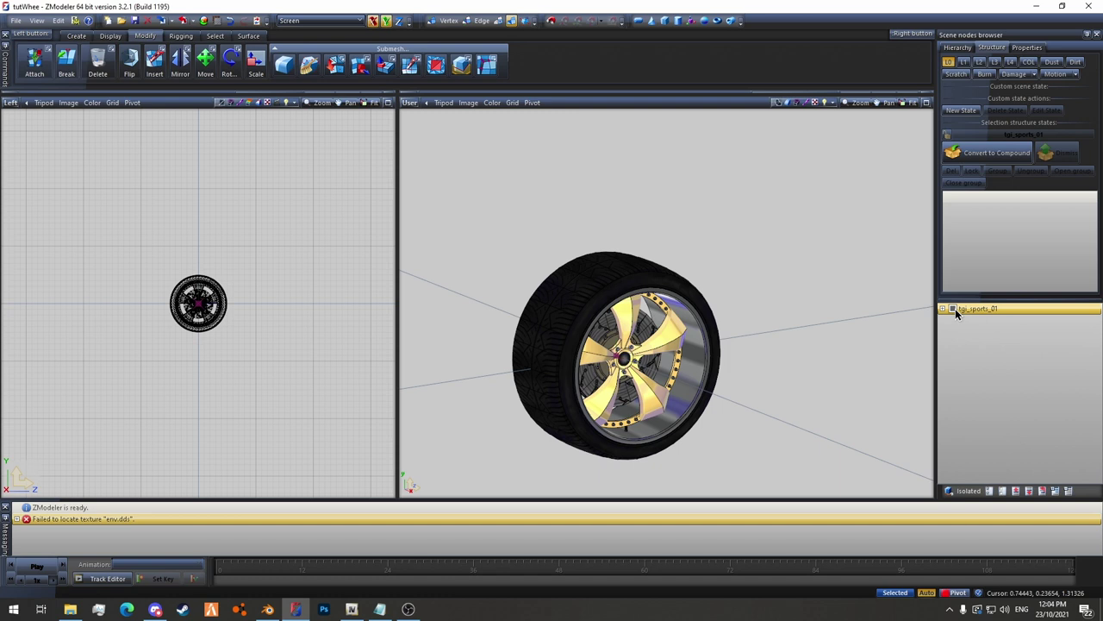
click(943, 308)
middle_drag(777, 287, 747, 246)
scroll(677, 271, up, 3)
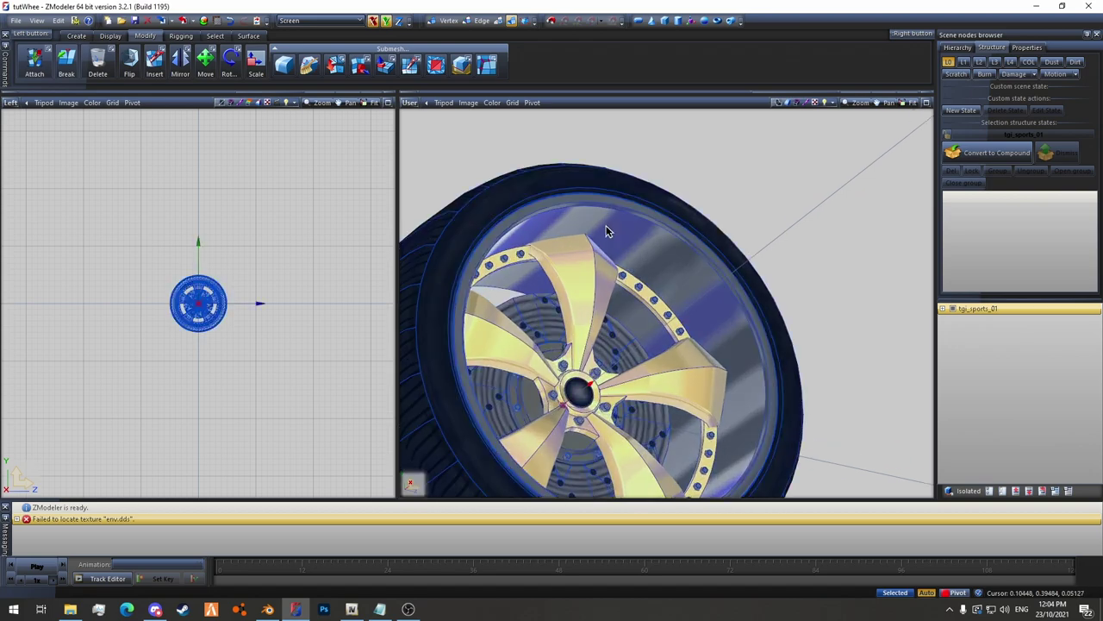
middle_drag(828, 235, 655, 295)
scroll(653, 296, down, 1)
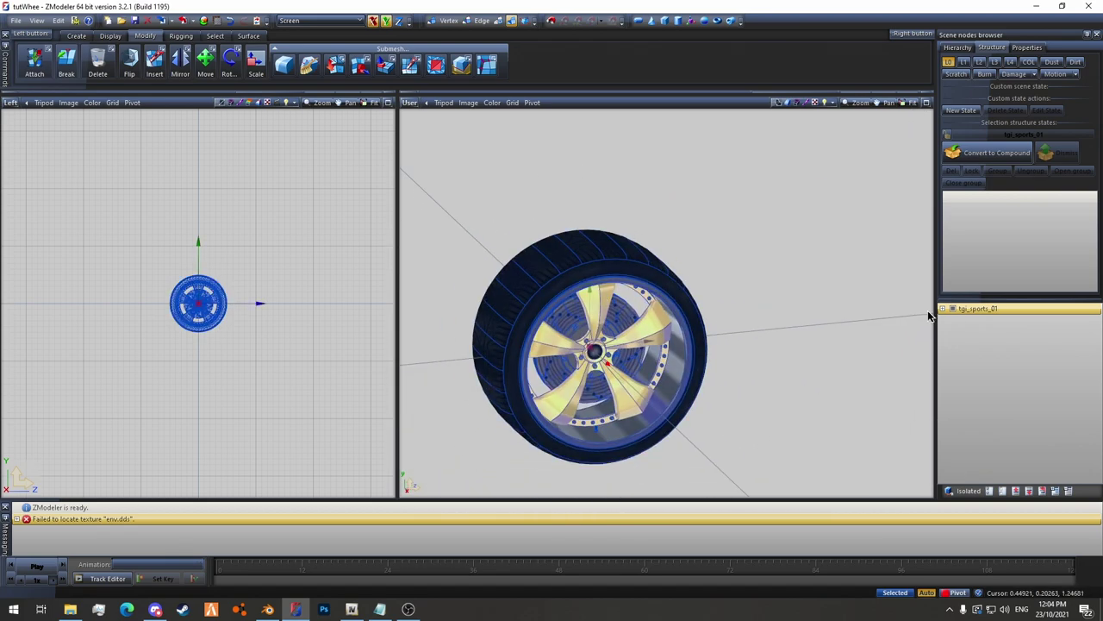
Hide tgi_sports_01 and import wheel_tutorial_L0.dae from the Models folder.
click(953, 309)
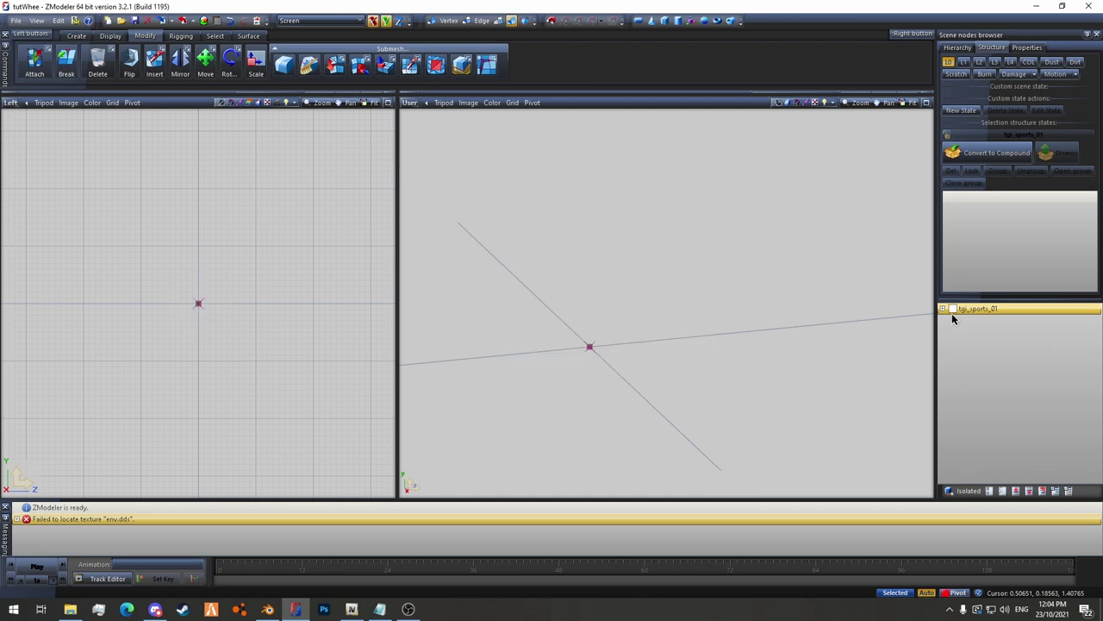
click(162, 23)
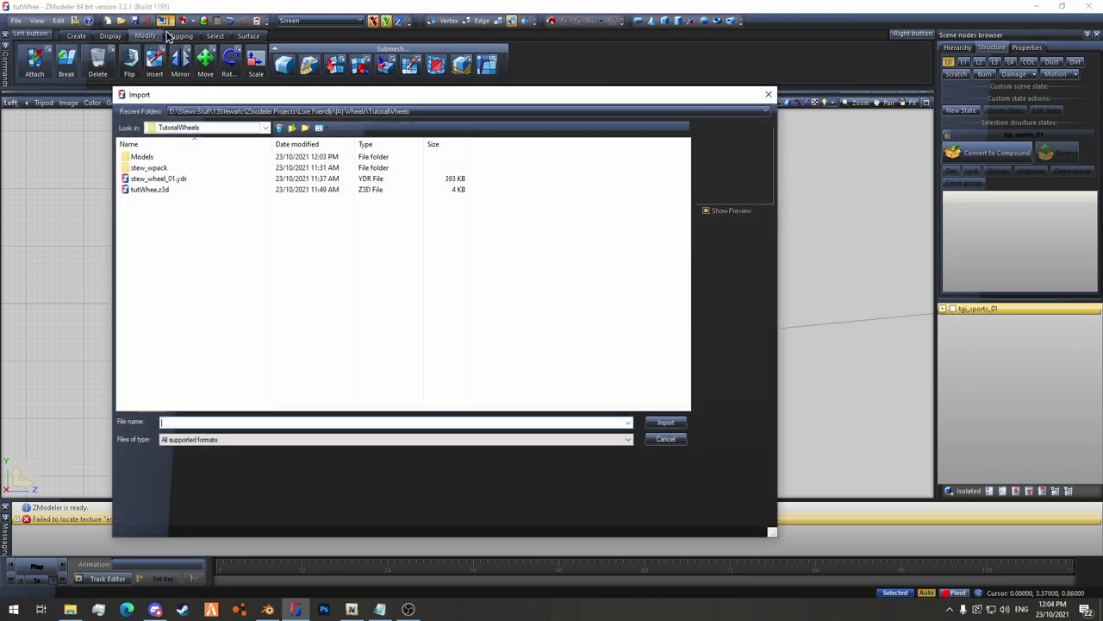
double_click(153, 154)
click(156, 171)
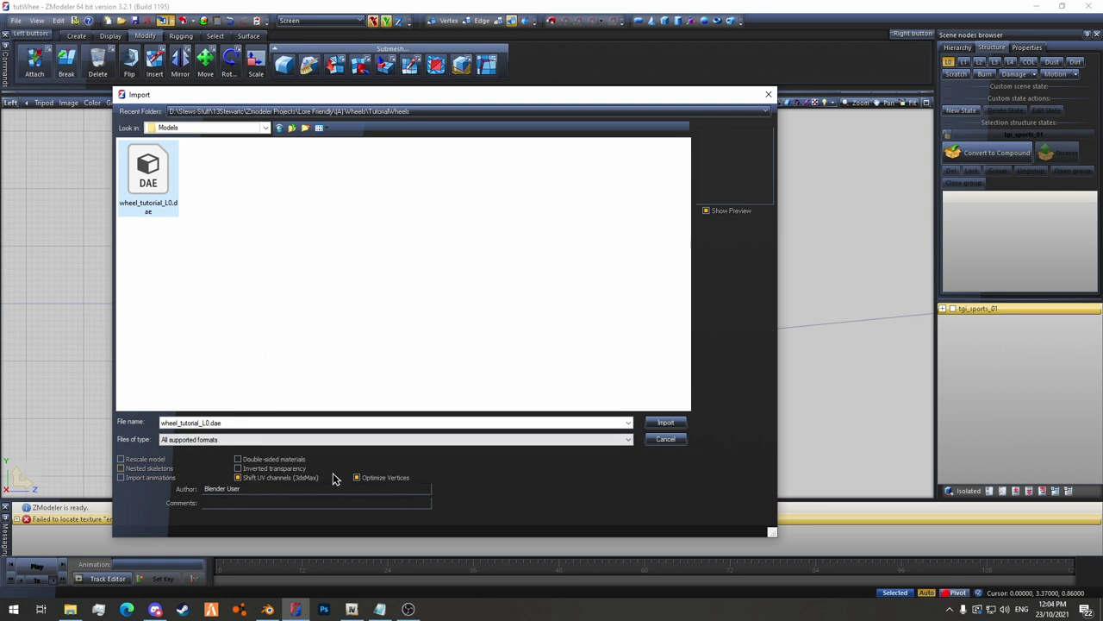
click(667, 423)
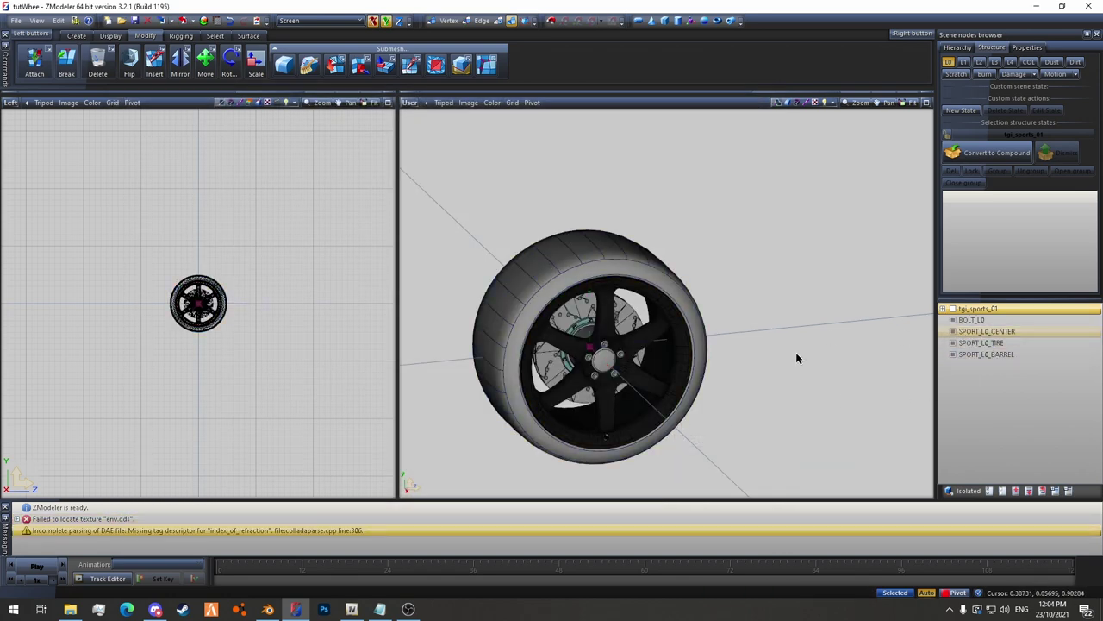
Select the four imported wheel parts and enable tangents and secondary color in their vertex format, applying the change.
drag(639, 358, 326, 146)
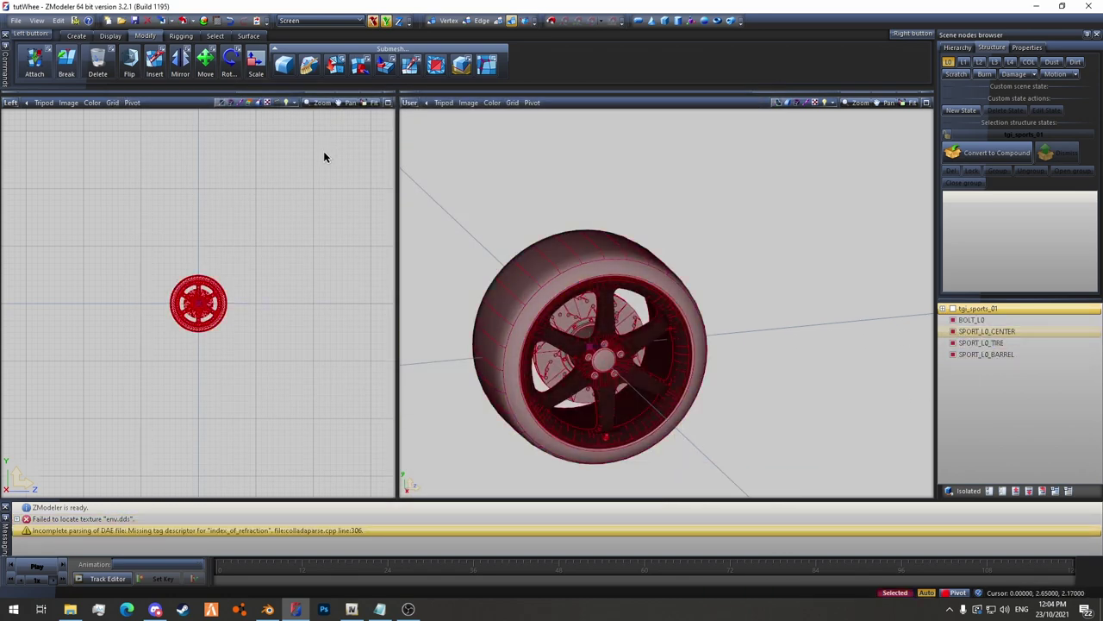
click(1026, 47)
scroll(982, 188, down, 1)
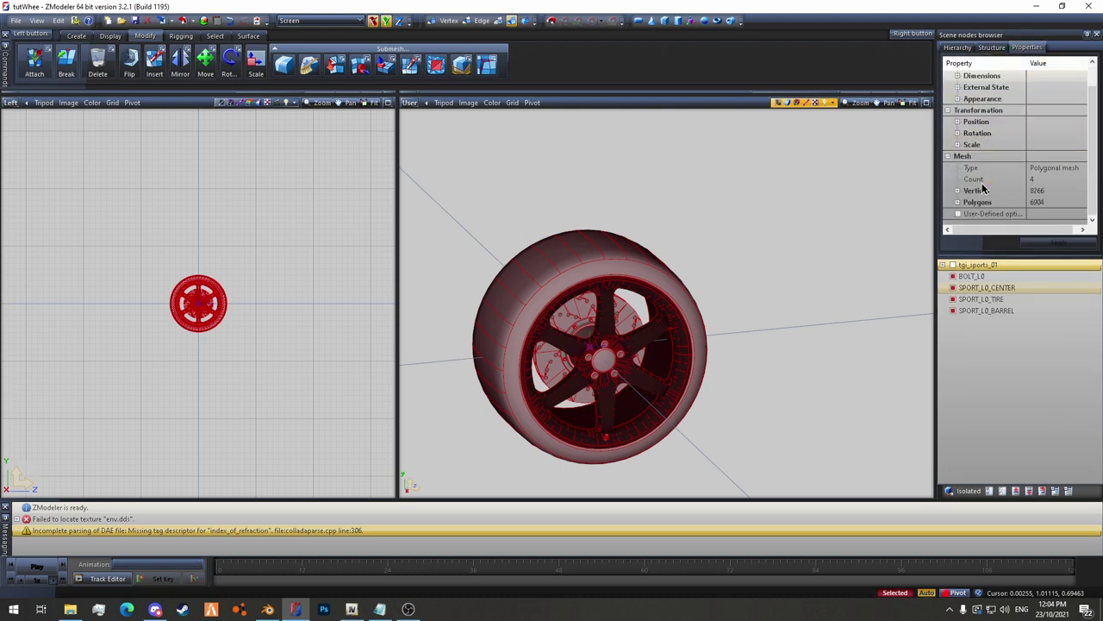
click(957, 191)
click(968, 202)
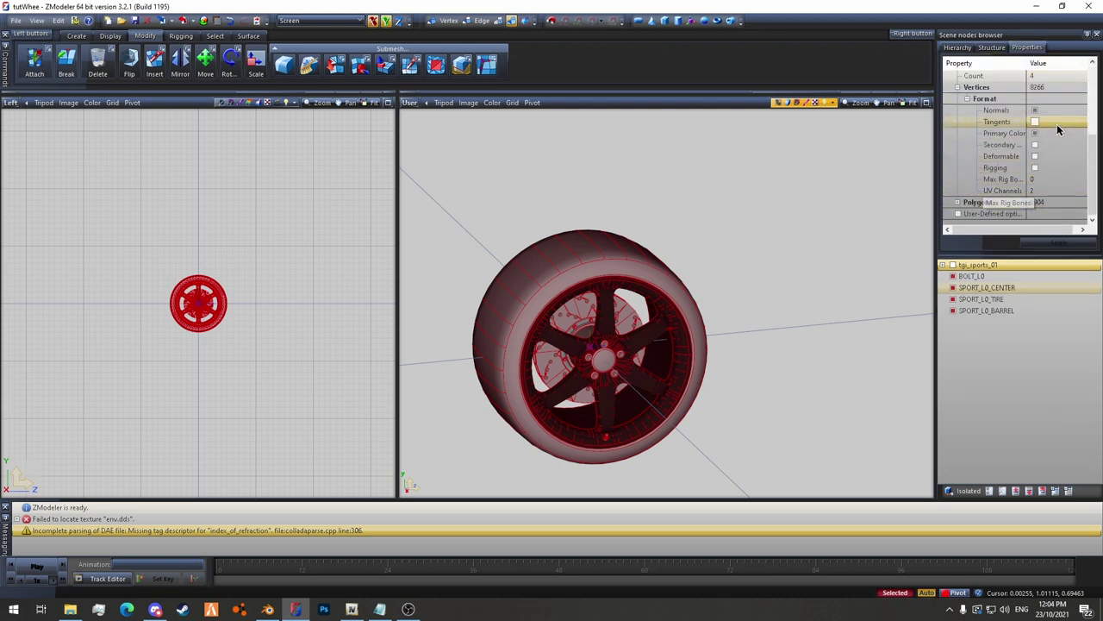
click(1056, 123)
click(1055, 147)
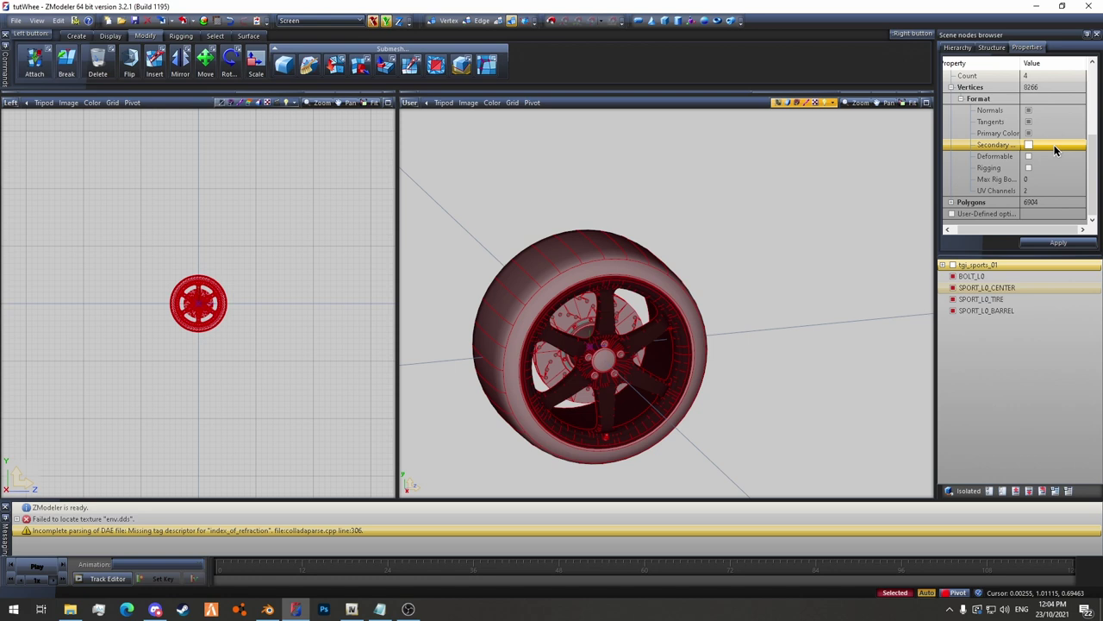
click(1028, 145)
click(1058, 242)
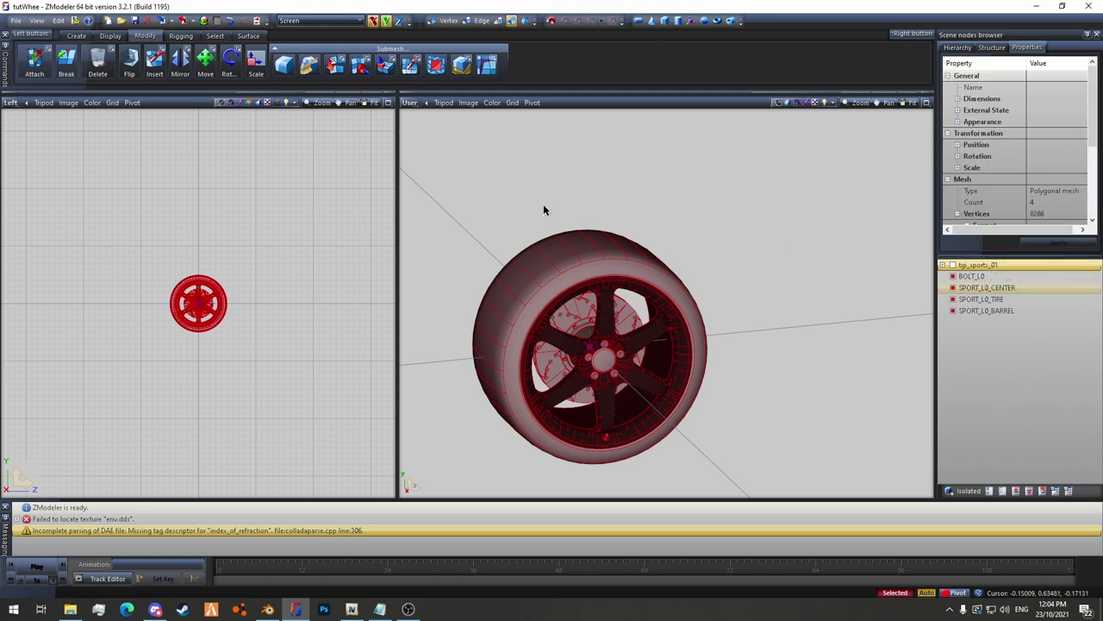
Replace (A) wheel_paint with vehicle_generic_smallspecmap [PAINT:4] and both (A) tyrewallblack materials with vehicle_generic_tyrewallblack.
click(204, 21)
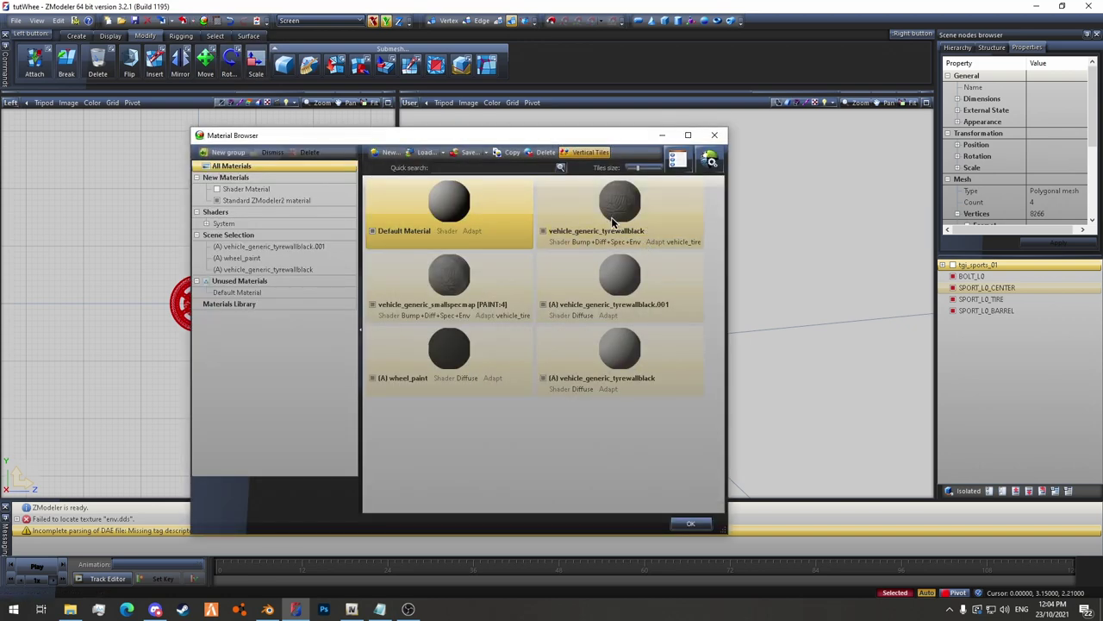
drag(471, 280, 302, 256)
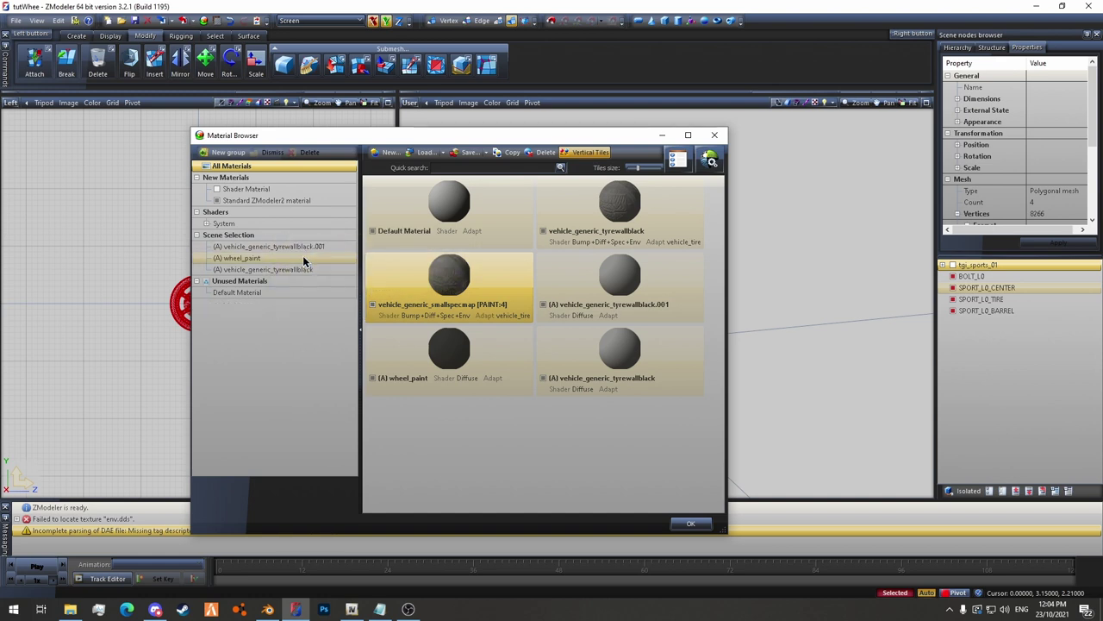
click(609, 205)
drag(604, 202, 331, 258)
drag(625, 198, 310, 269)
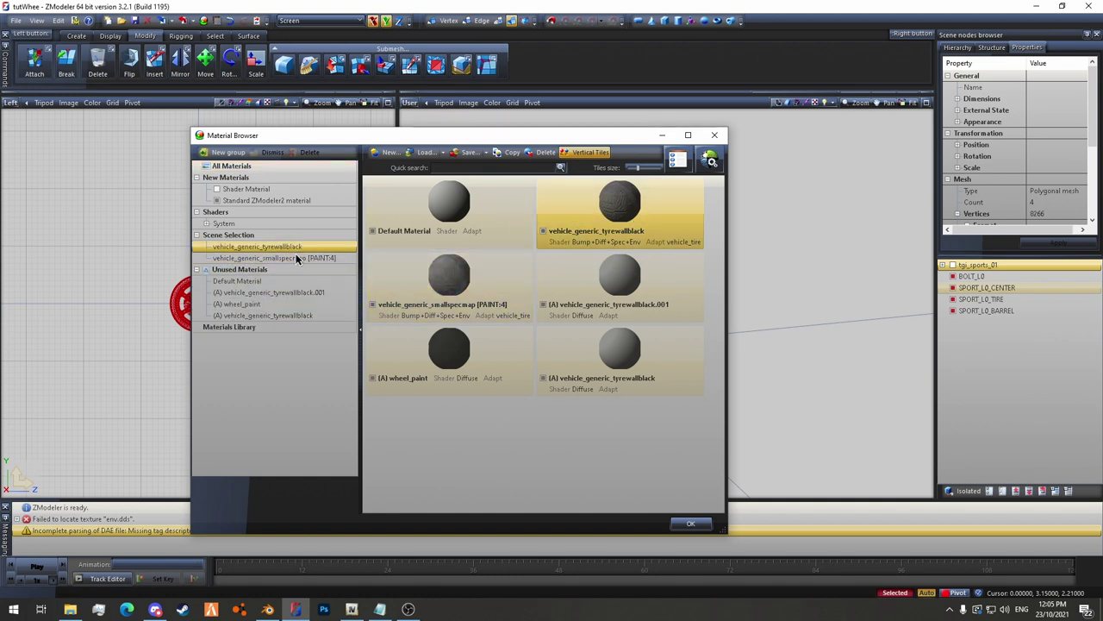
click(702, 525)
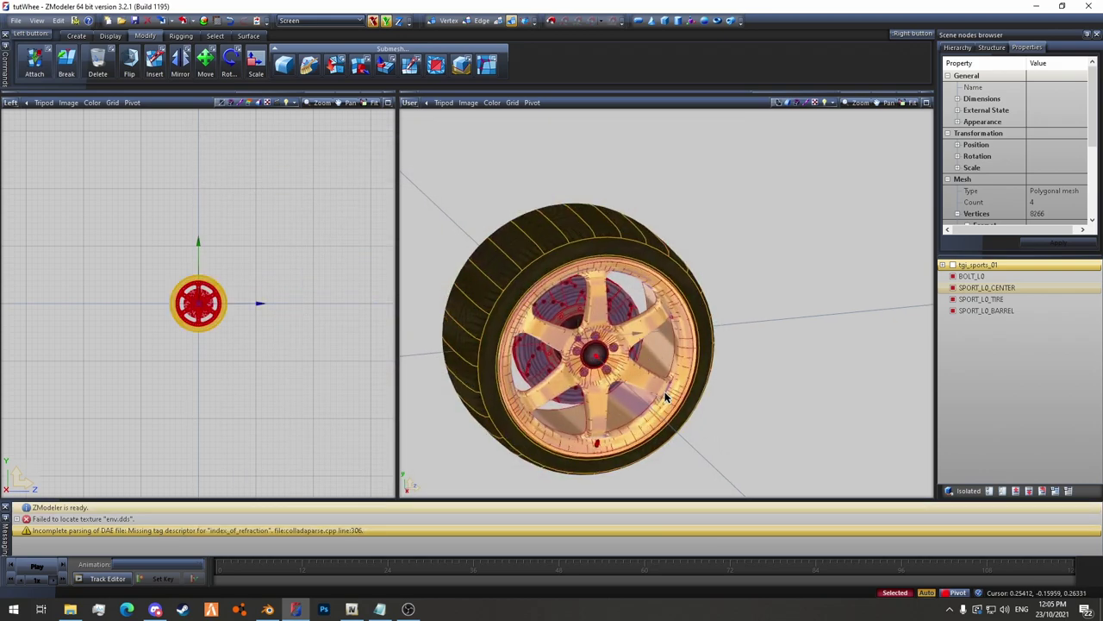
Deselect the wheel parts and examine the applied materials on the rim, bolts and tyre.
click(780, 315)
middle_drag(745, 344, 683, 292)
scroll(684, 291, up, 3)
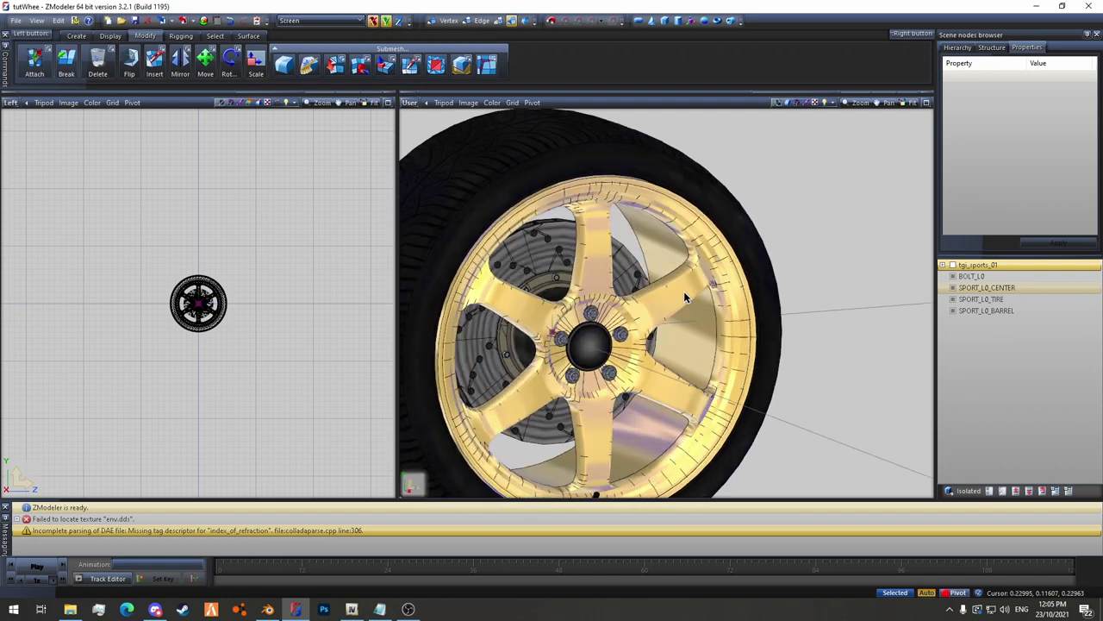
scroll(683, 291, down, 5)
scroll(684, 292, up, 2)
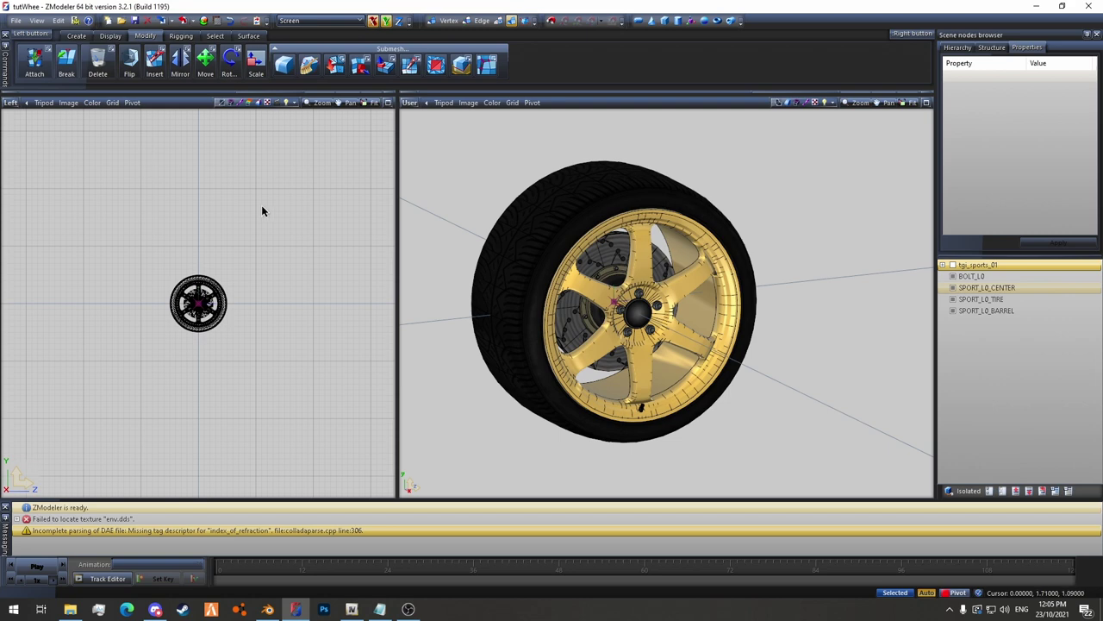
scroll(770, 371, up, 4)
scroll(790, 371, down, 4)
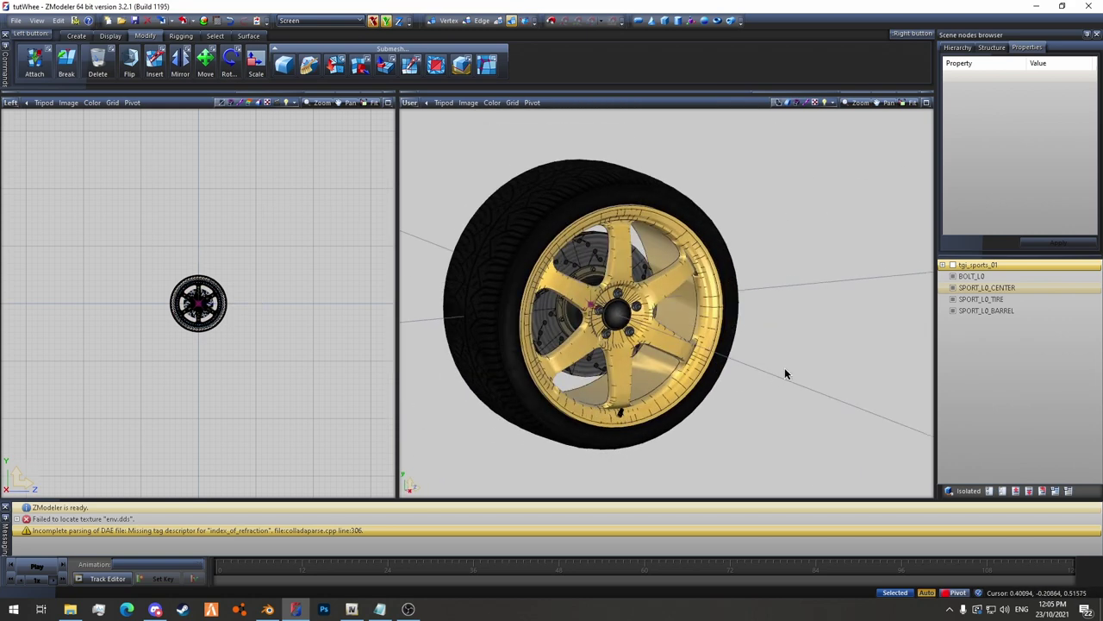
Hide all parts, show only BOLT_L0 and SPORT_L0_CENTER, and attach the bolts to the wheel center.
click(1003, 490)
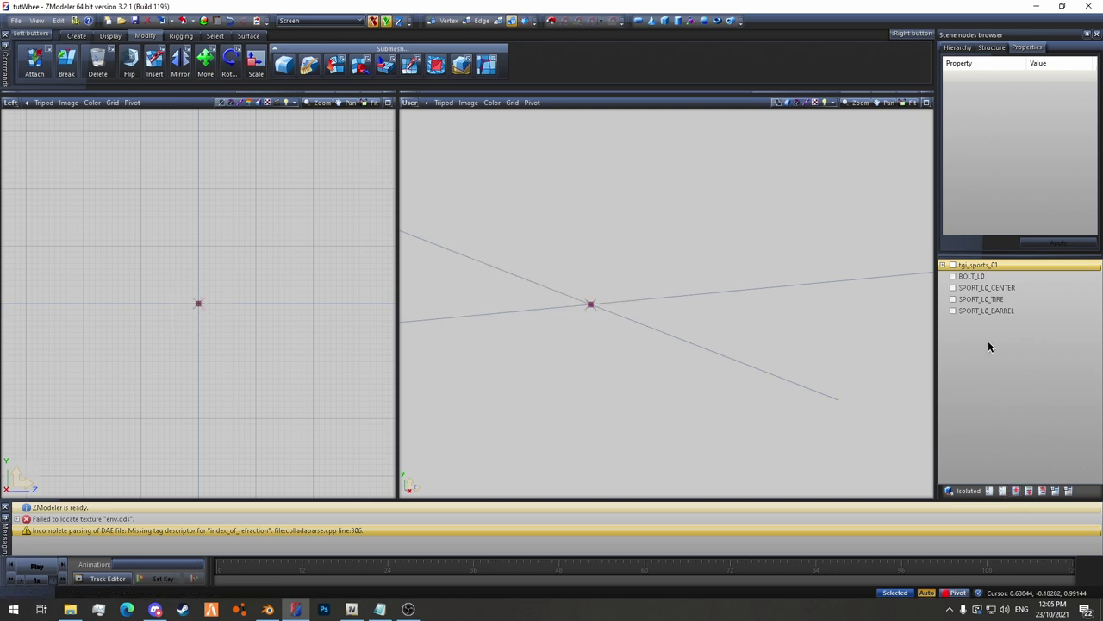
click(953, 276)
click(34, 60)
scroll(596, 319, up, 2)
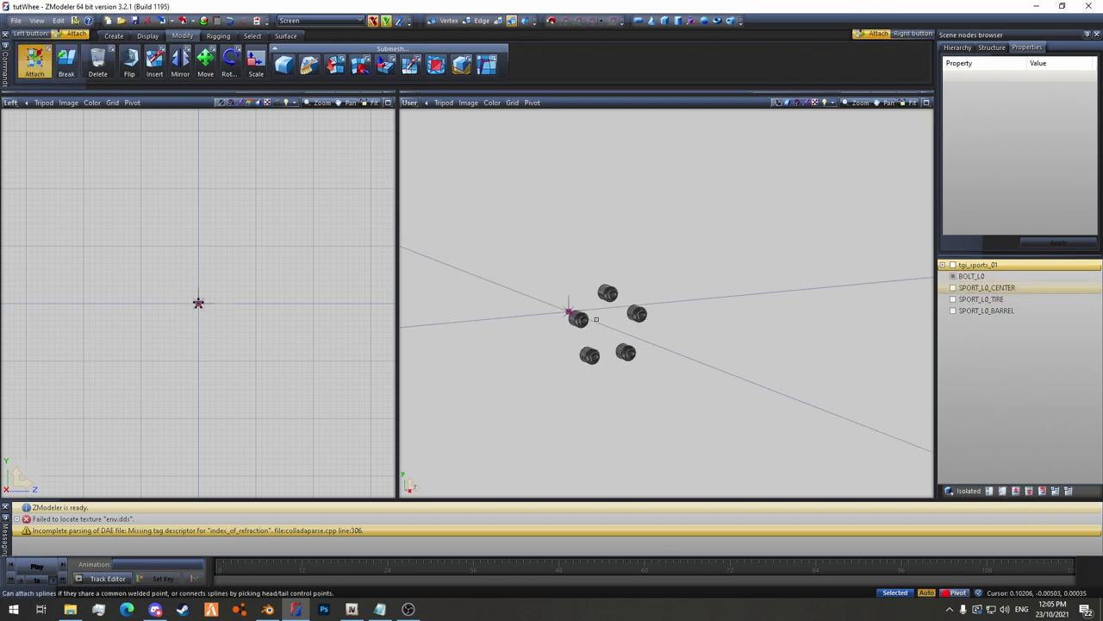
scroll(596, 319, up, 3)
click(954, 288)
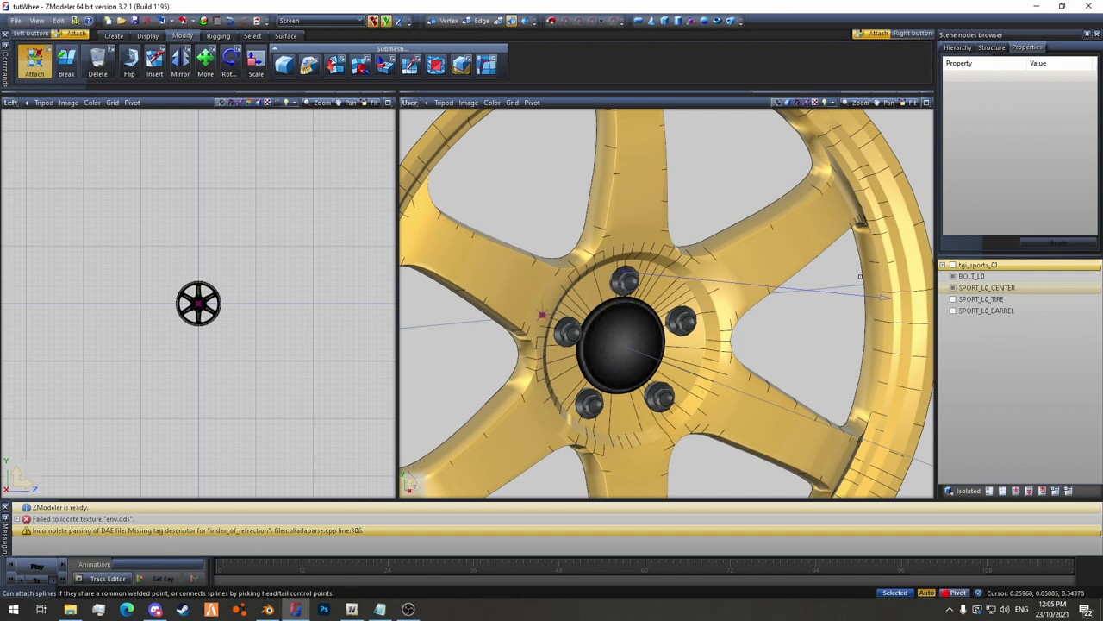
click(860, 276)
scroll(859, 277, down, 5)
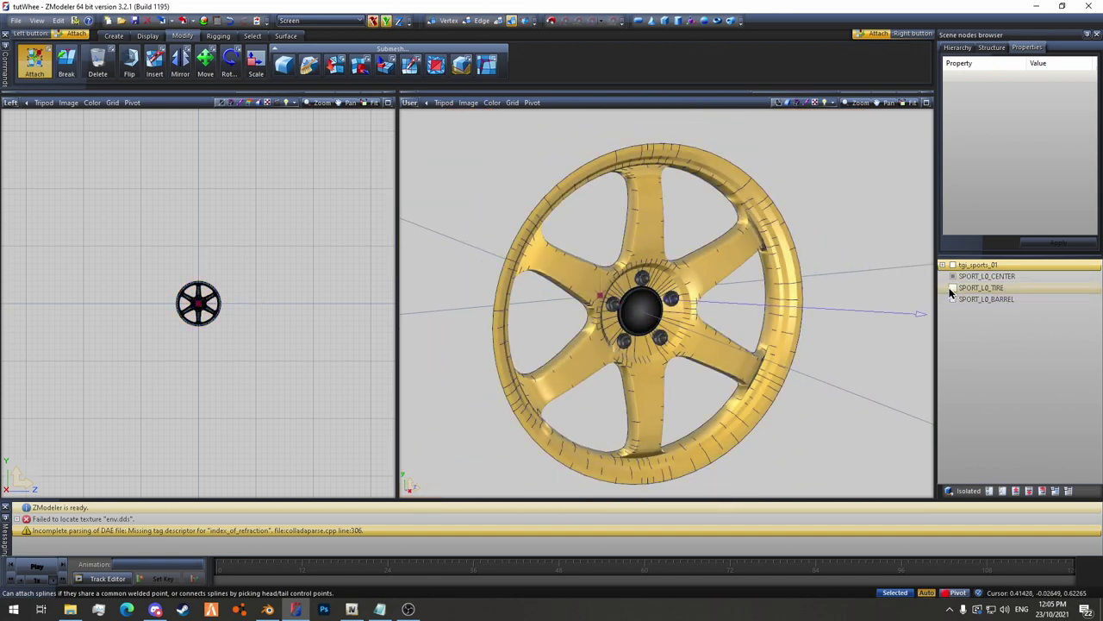
Show SPORT_L0_TIRE and SPORT_L0_BARREL in turn and attach them so the whole wheel is one mesh.
click(952, 288)
click(706, 144)
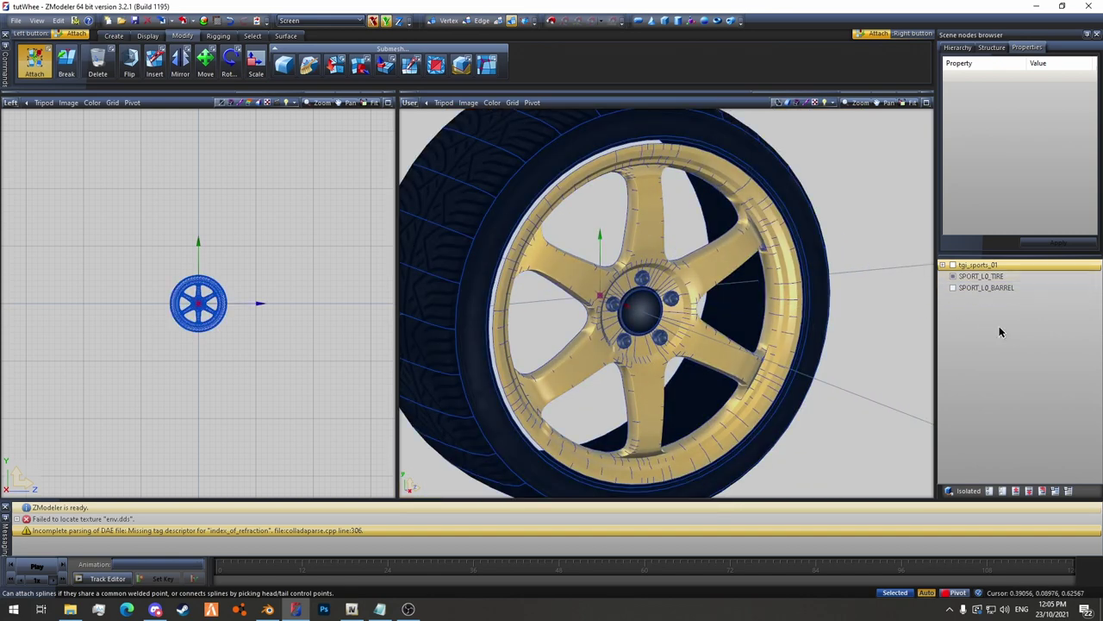
click(953, 287)
click(751, 148)
scroll(751, 148, down, 4)
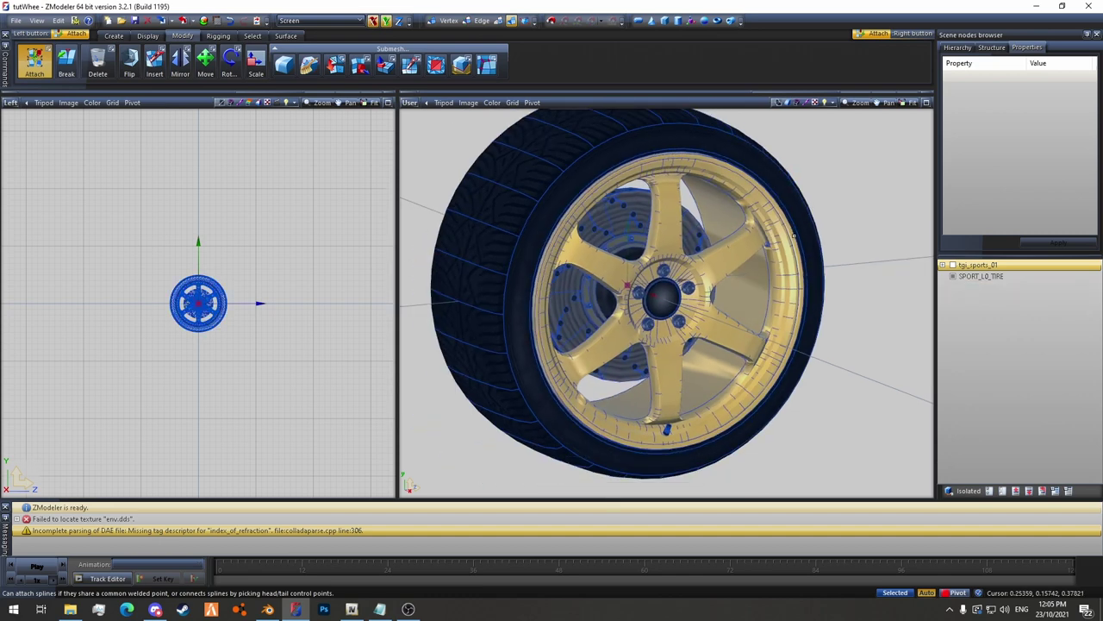
Rename the merged SPORT_L0_TIRE node to .mesh and convert it to a compound in the L0 state.
click(1026, 276)
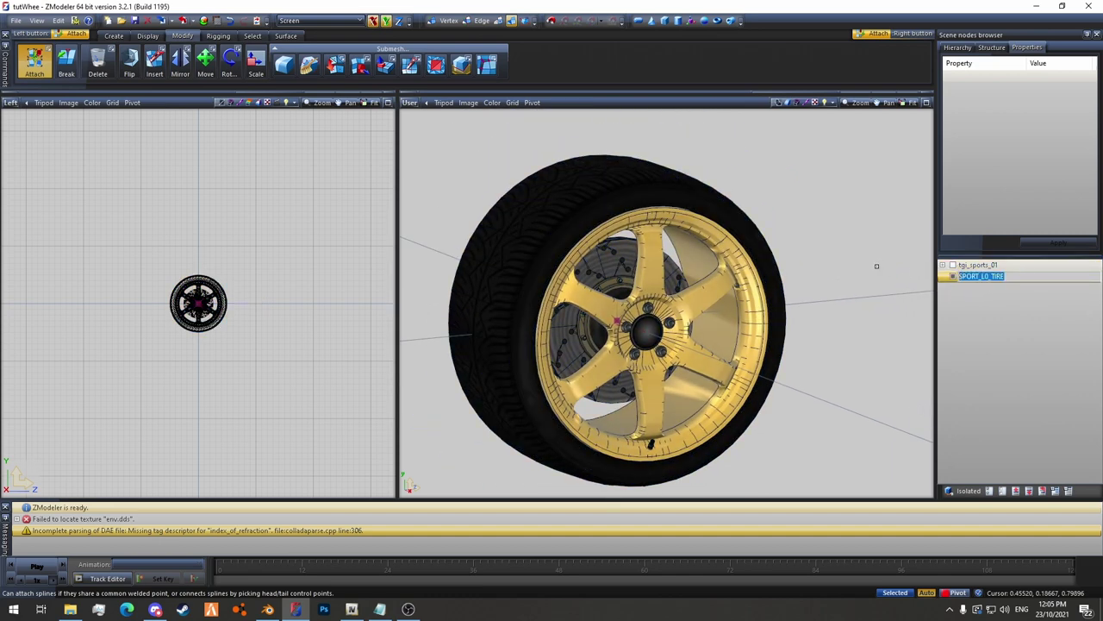
key(Return)
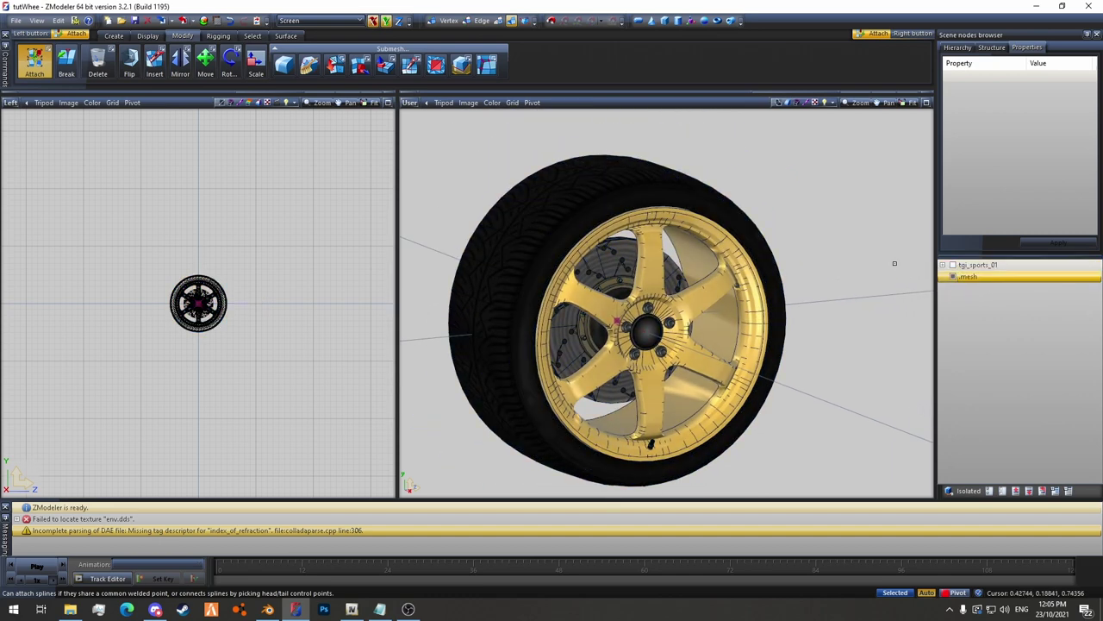
click(988, 276)
click(992, 48)
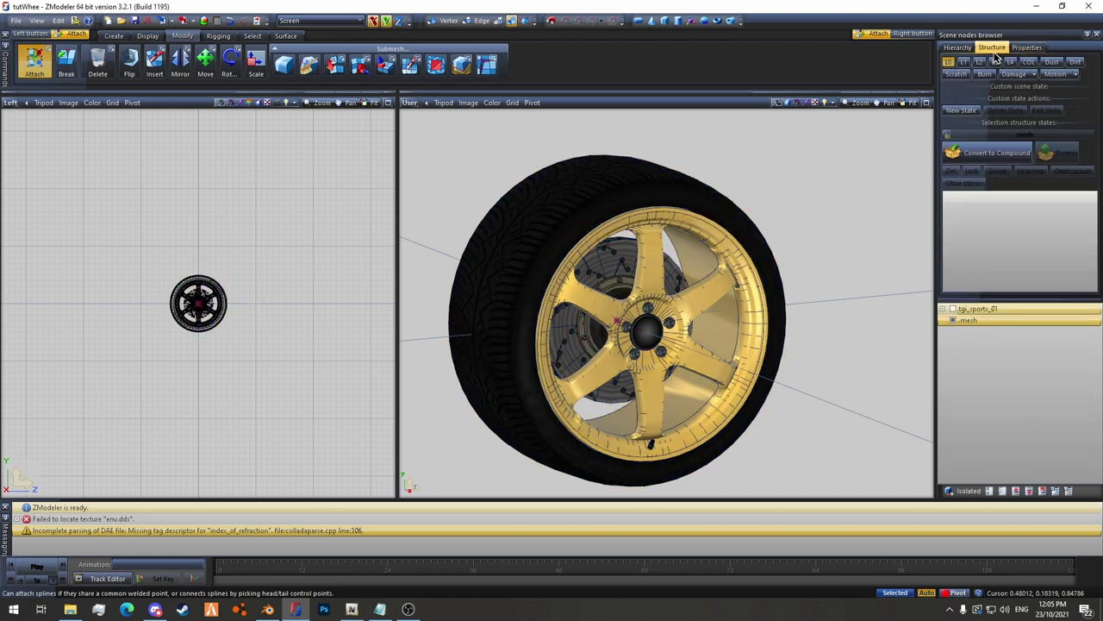
click(943, 308)
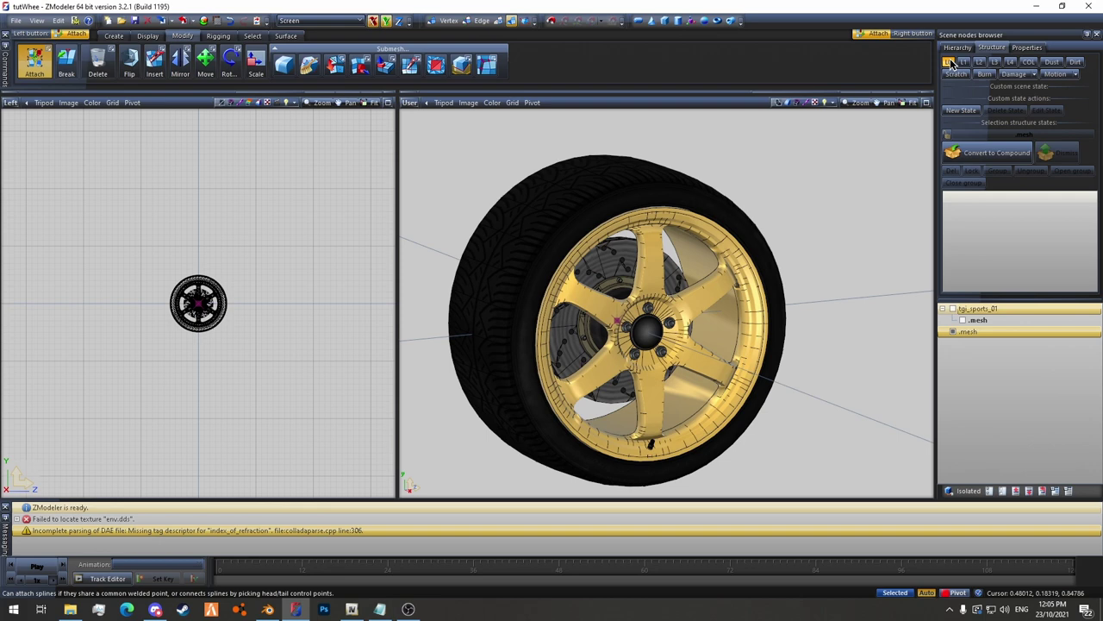
click(985, 155)
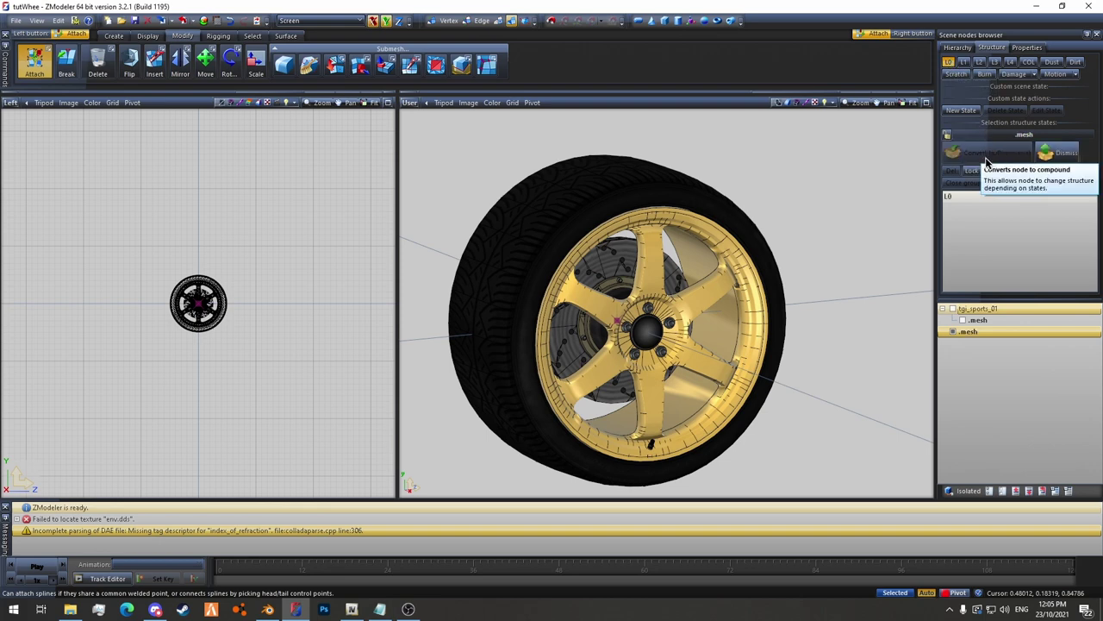
Delete the original .mesh under tgi_sports_01 and move the new .mesh compound into that node.
click(954, 332)
click(954, 332)
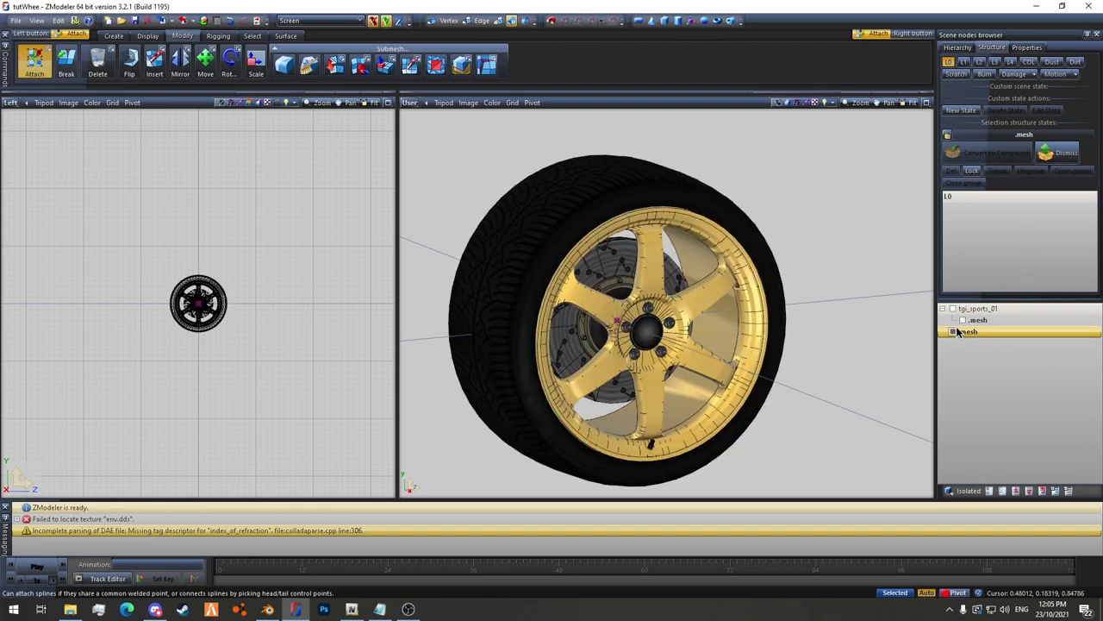
click(970, 321)
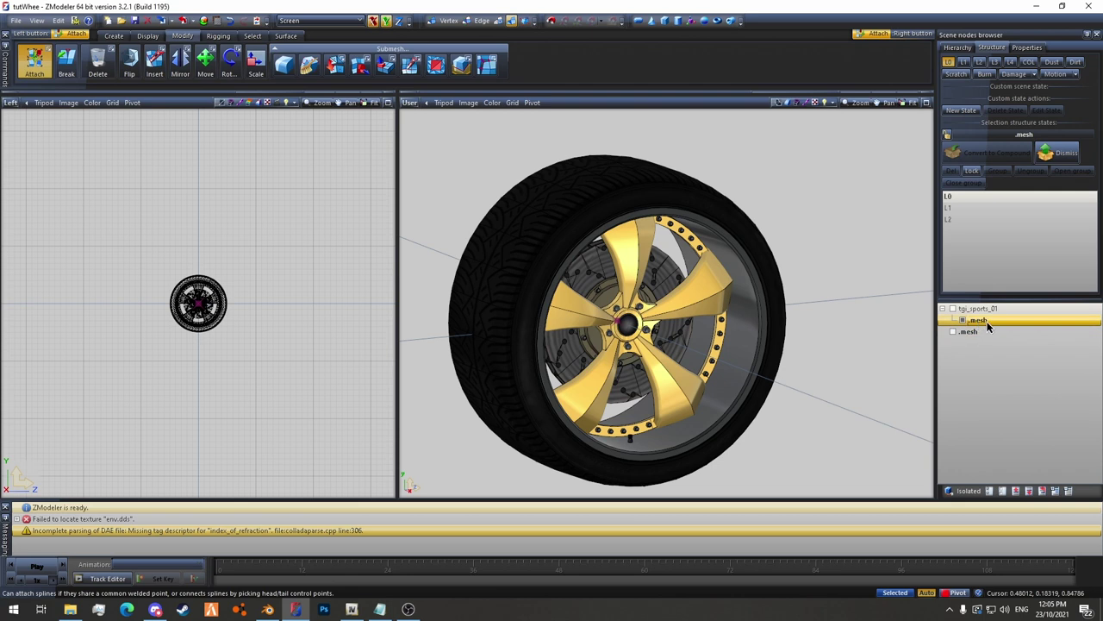
right_click(985, 321)
mouse_move(1027, 343)
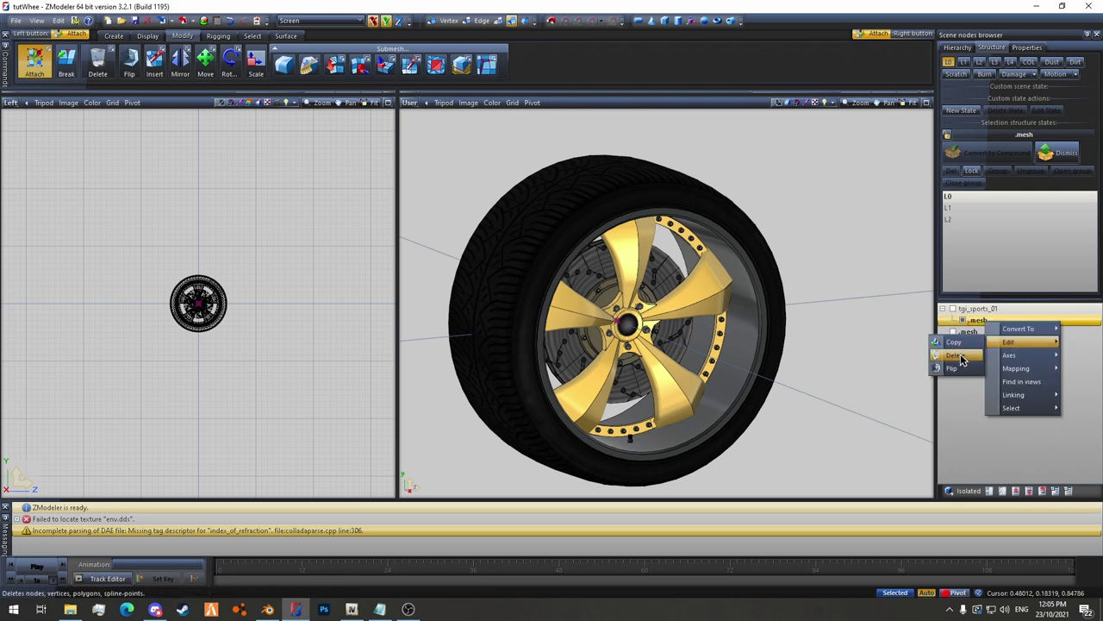
click(962, 357)
drag(983, 321, 957, 312)
Rename the tgi_sports_01 parent node to stew_sports_01 and leave the Attach tool.
click(964, 309)
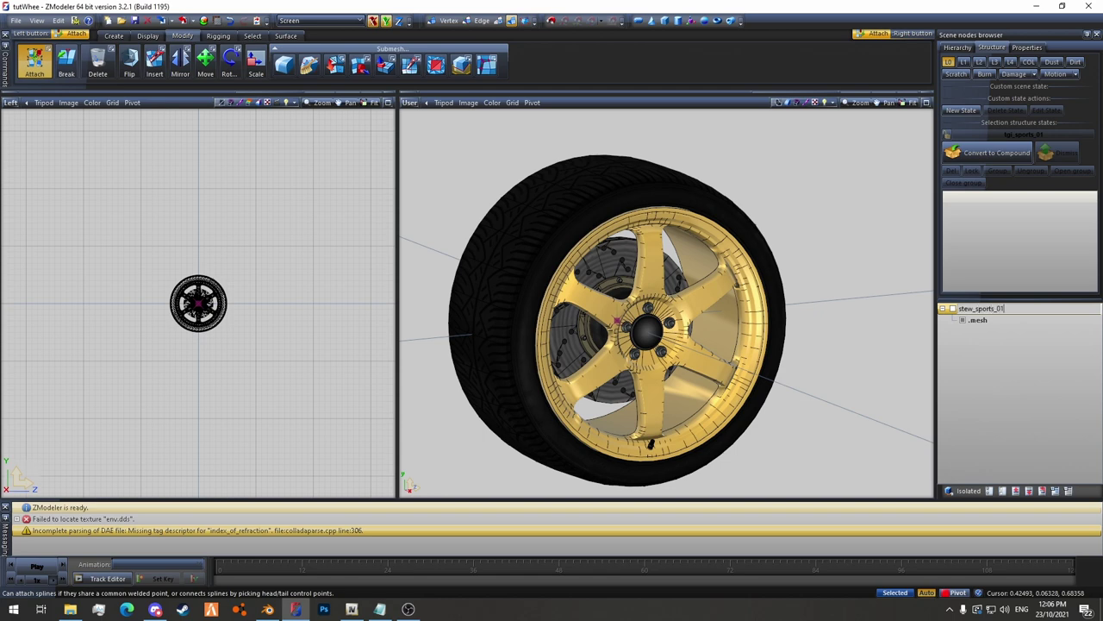
key(Return)
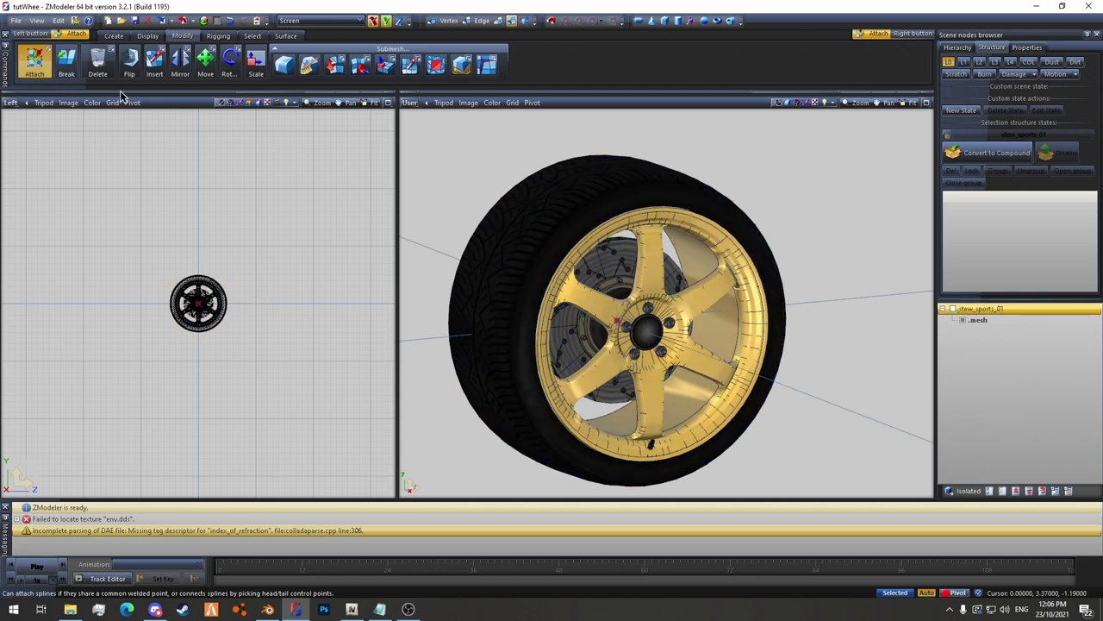
click(35, 61)
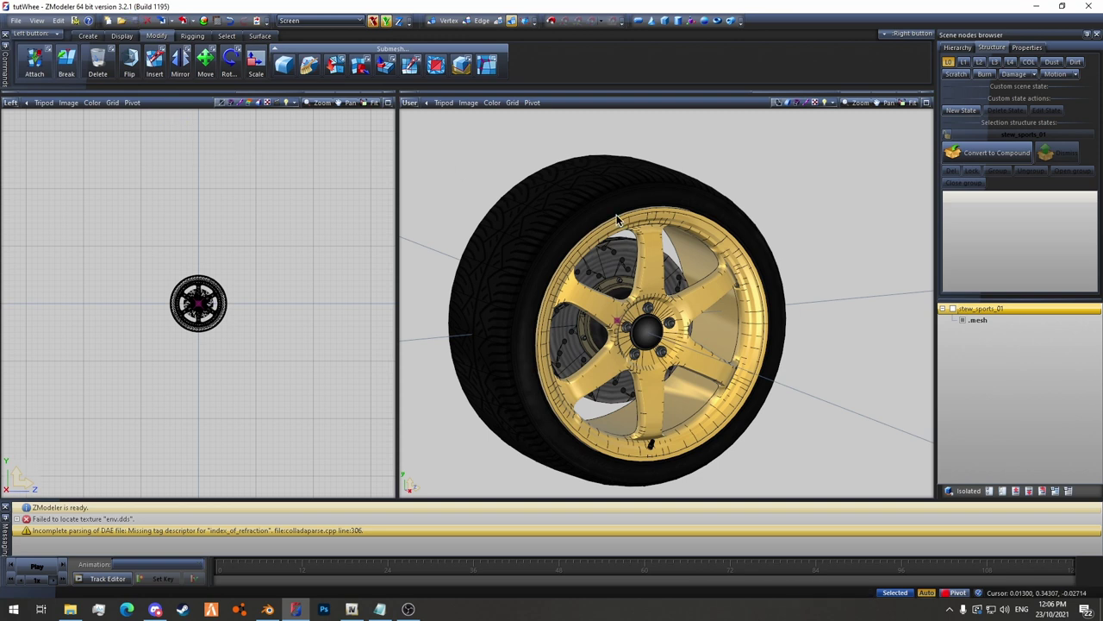
click(222, 50)
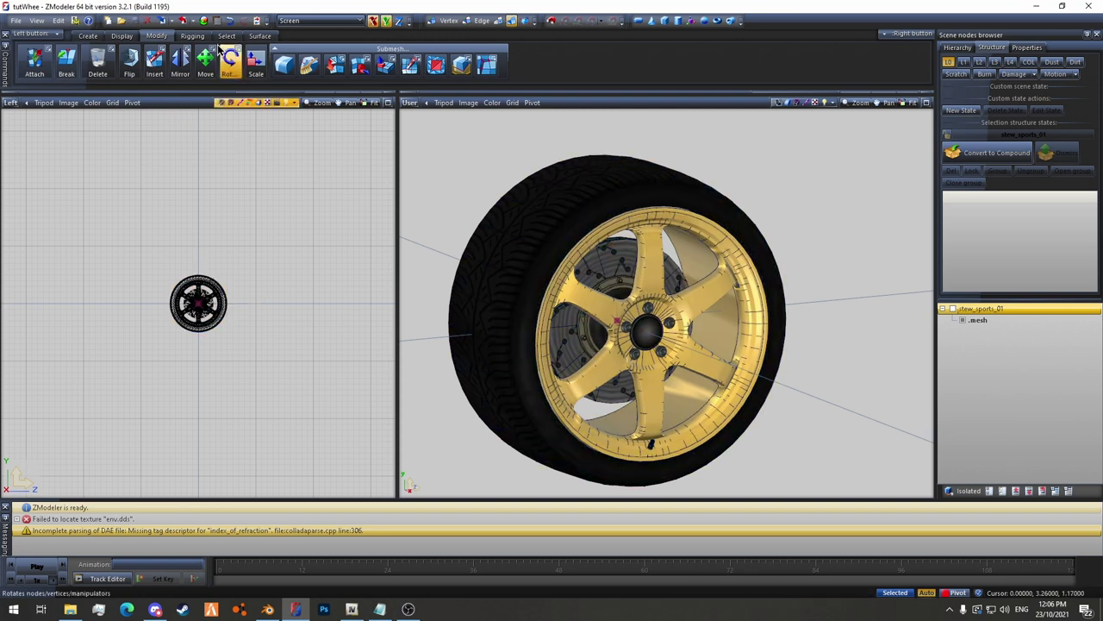
Switch to Blender, hide the SPORT_L0 collection, and show the SPORT_L1 and SPORT_L2 collections.
click(268, 609)
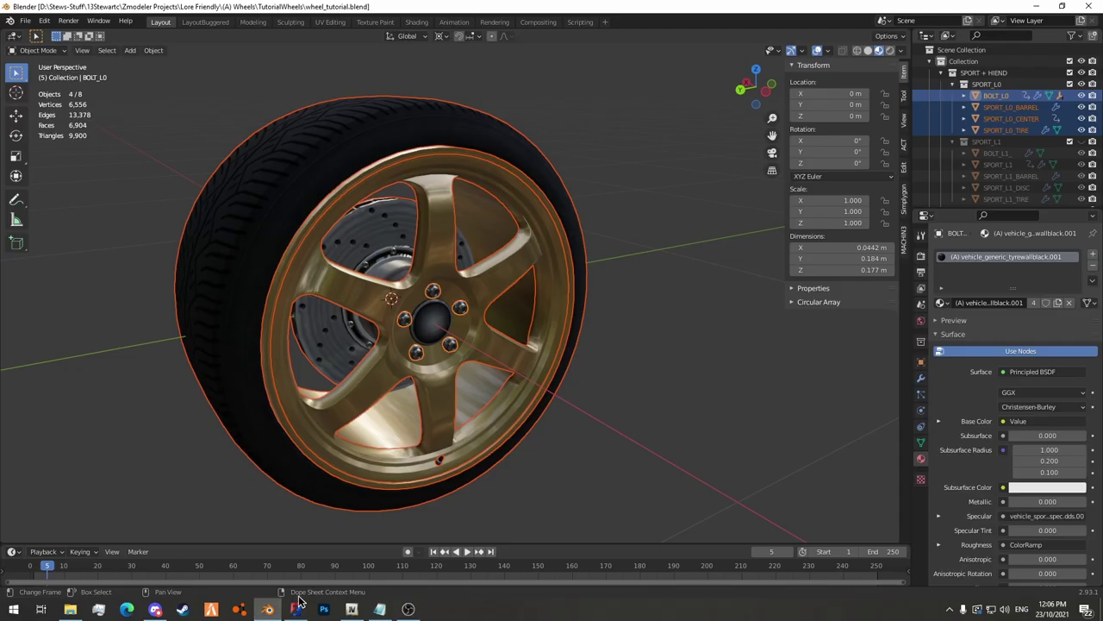
click(1082, 83)
click(1082, 142)
scroll(1084, 148, down, 2)
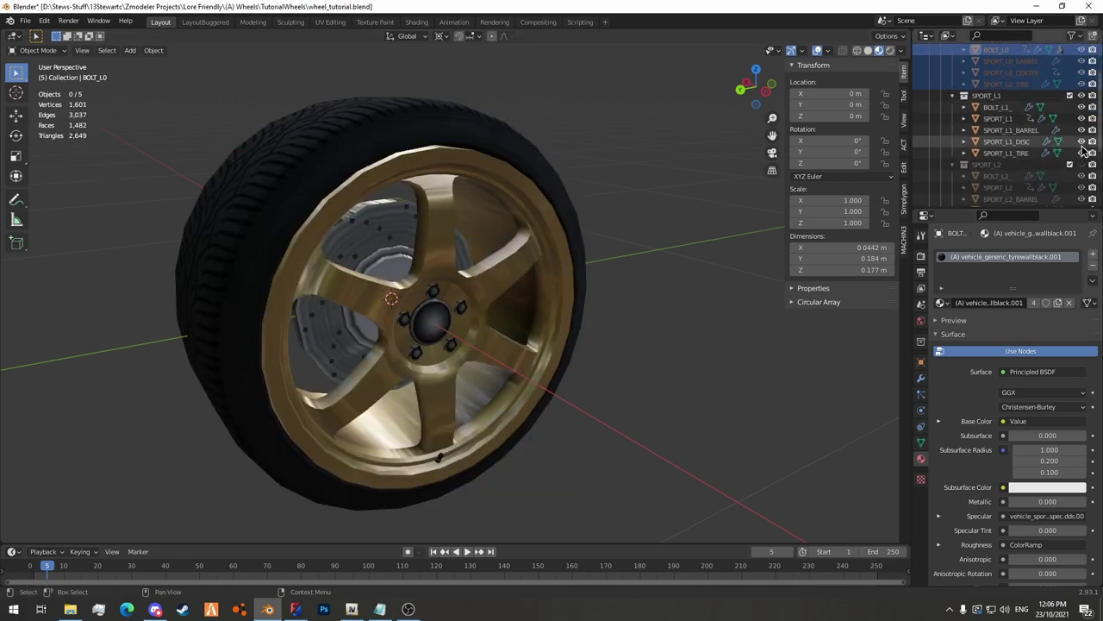
click(1081, 164)
middle_drag(554, 210, 841, 178)
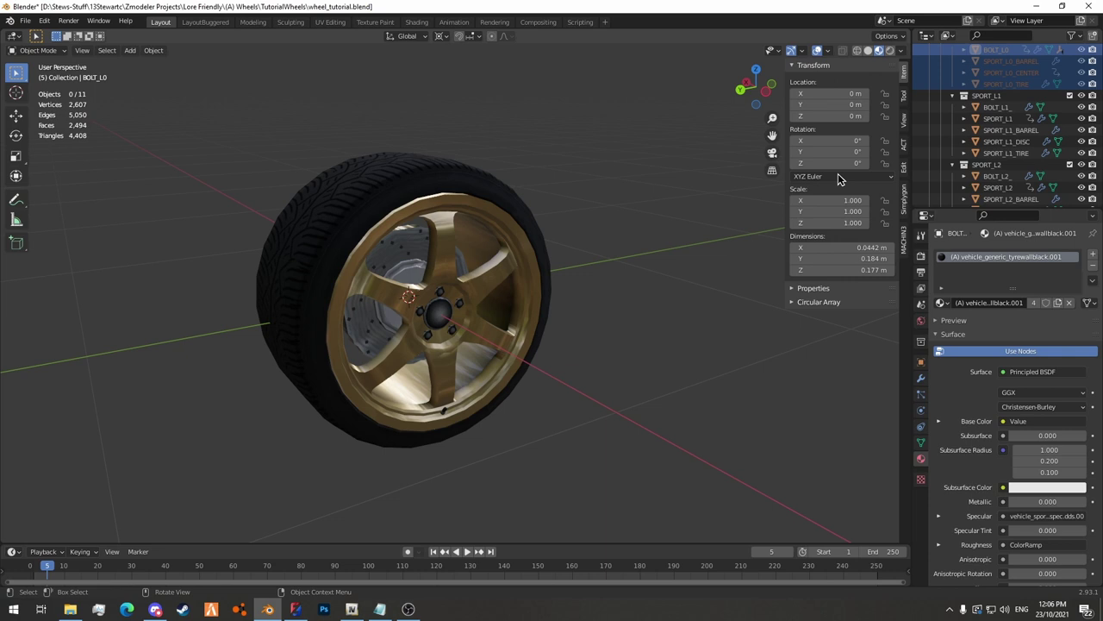
Select every object in the SPORT_L1 and SPORT_L2 collections.
click(1001, 110)
shift+click(1013, 155)
scroll(1015, 151, down, 2)
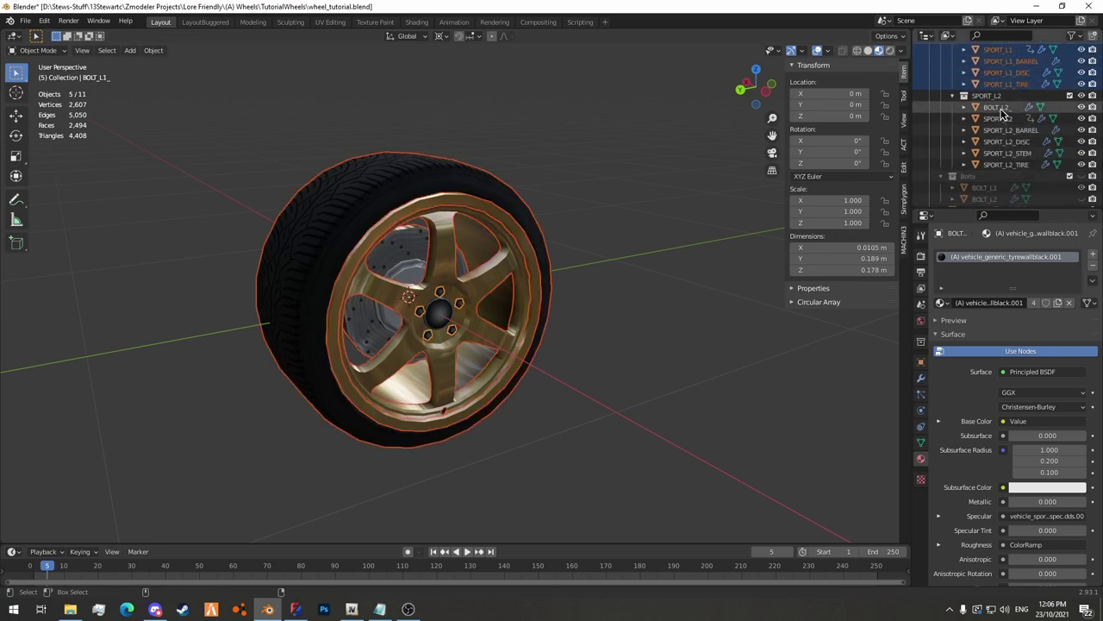
ctrl+click(1001, 109)
ctrl+click(1000, 120)
ctrl+click(1005, 132)
ctrl+click(1006, 143)
ctrl+click(1010, 155)
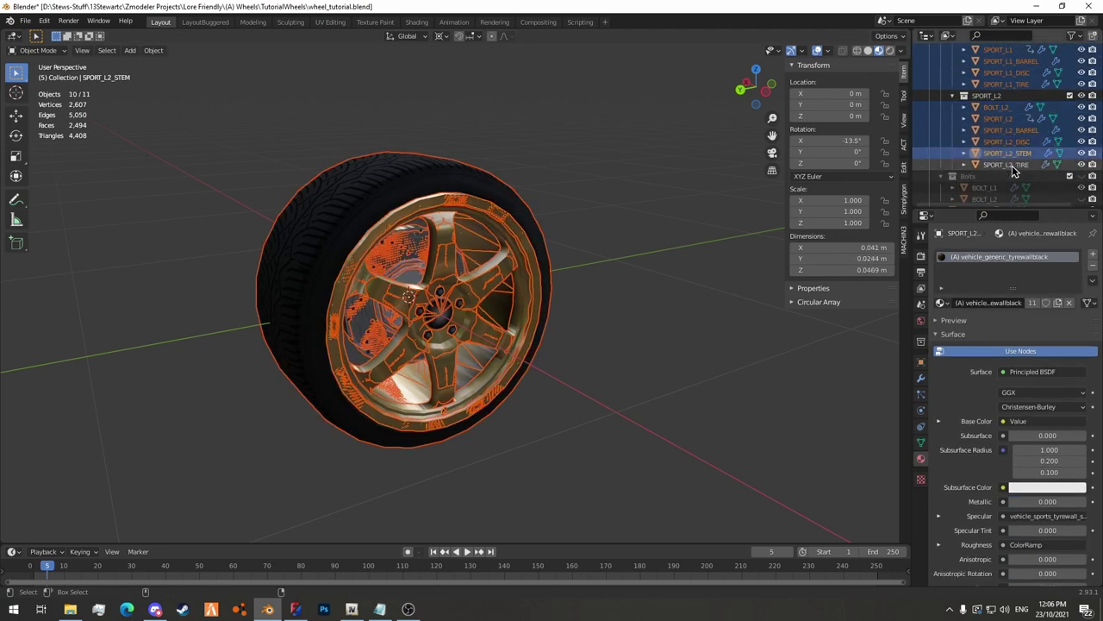
ctrl+click(1007, 165)
Save the Blender file and set up a Collada export from an operator preset, limited to the selected objects.
key(ctrl+s)
click(25, 21)
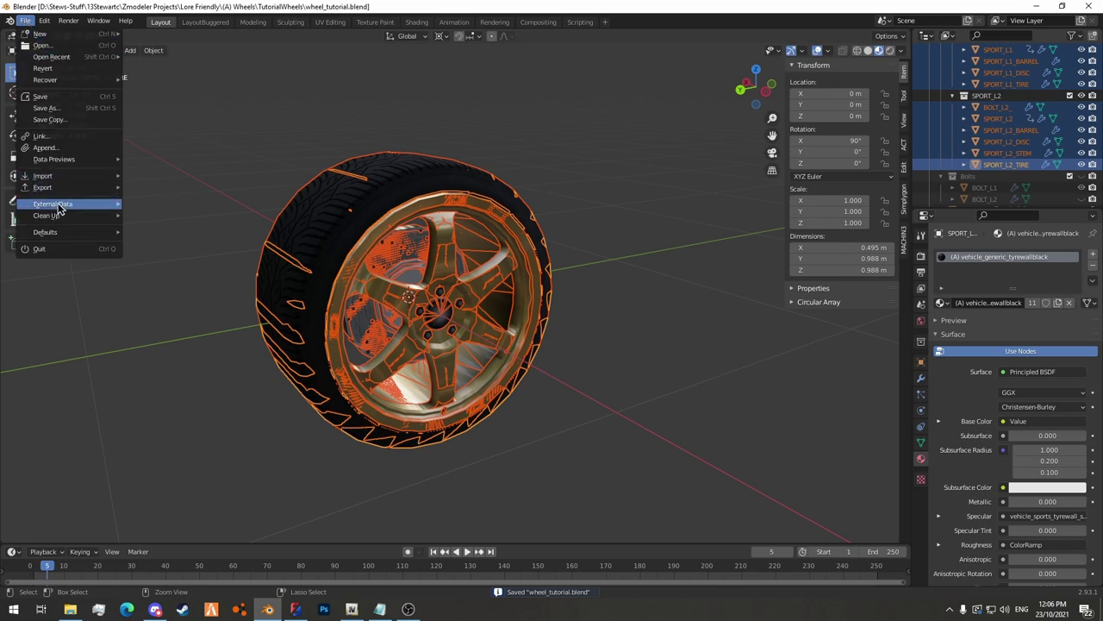
mouse_move(51, 187)
click(181, 187)
click(754, 154)
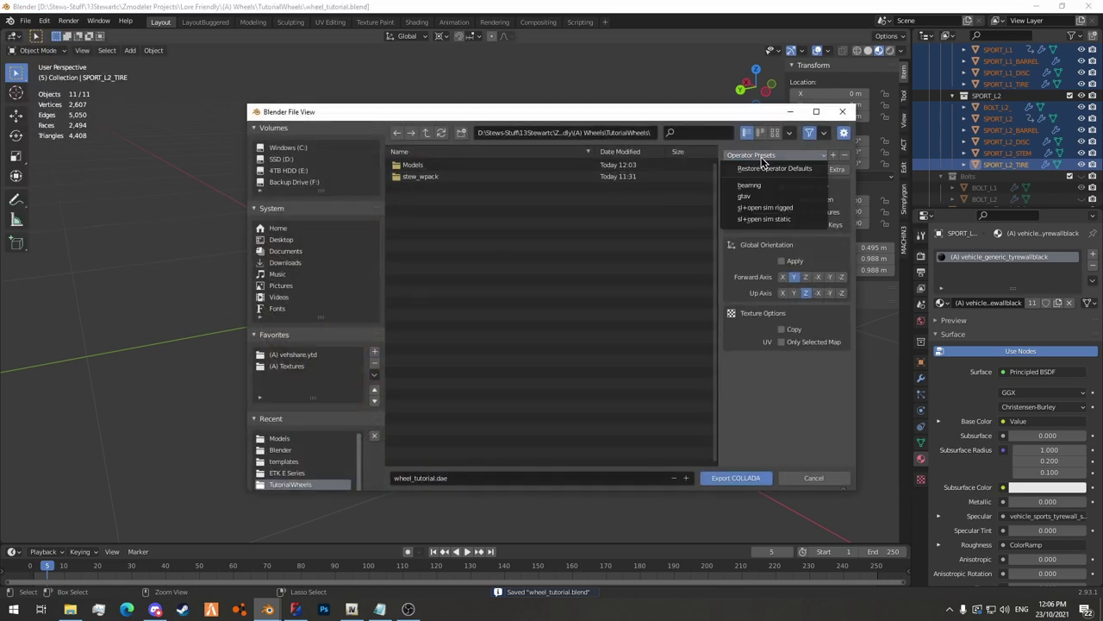
click(766, 207)
Export the selection into the Models folder as wheel_tutorial_L1_L2.dae.
click(454, 165)
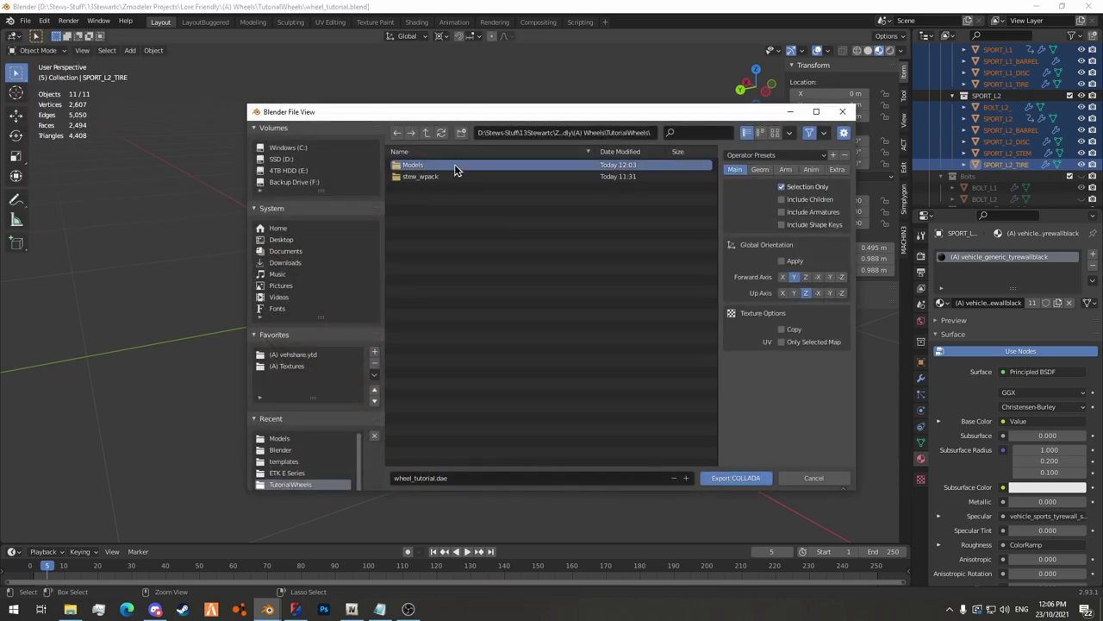
double_click(454, 164)
click(475, 166)
click(441, 478)
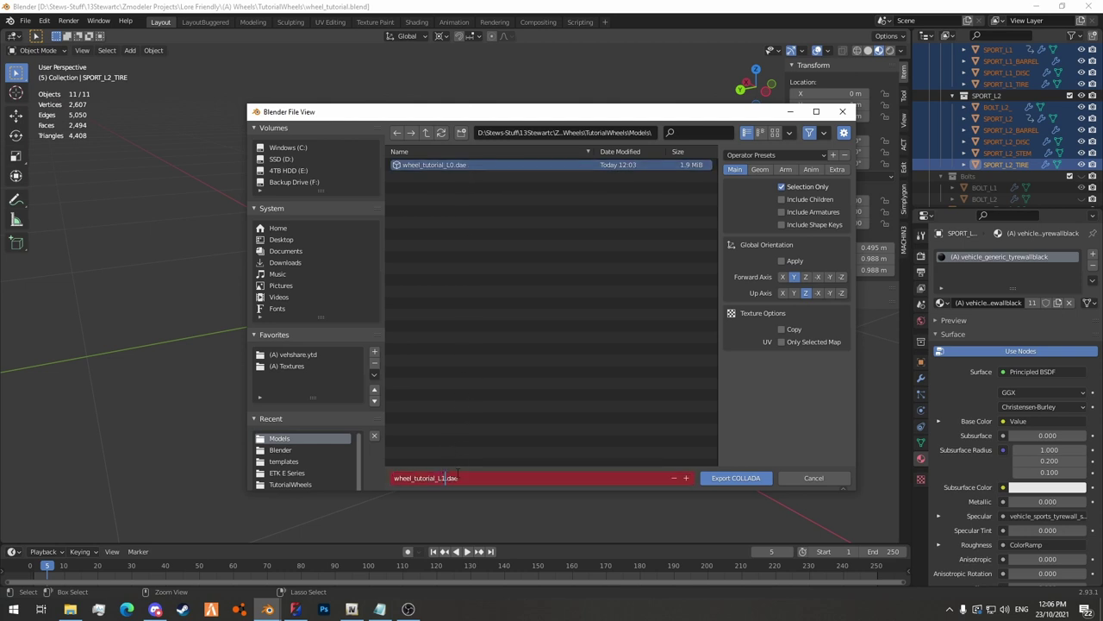
key(Return)
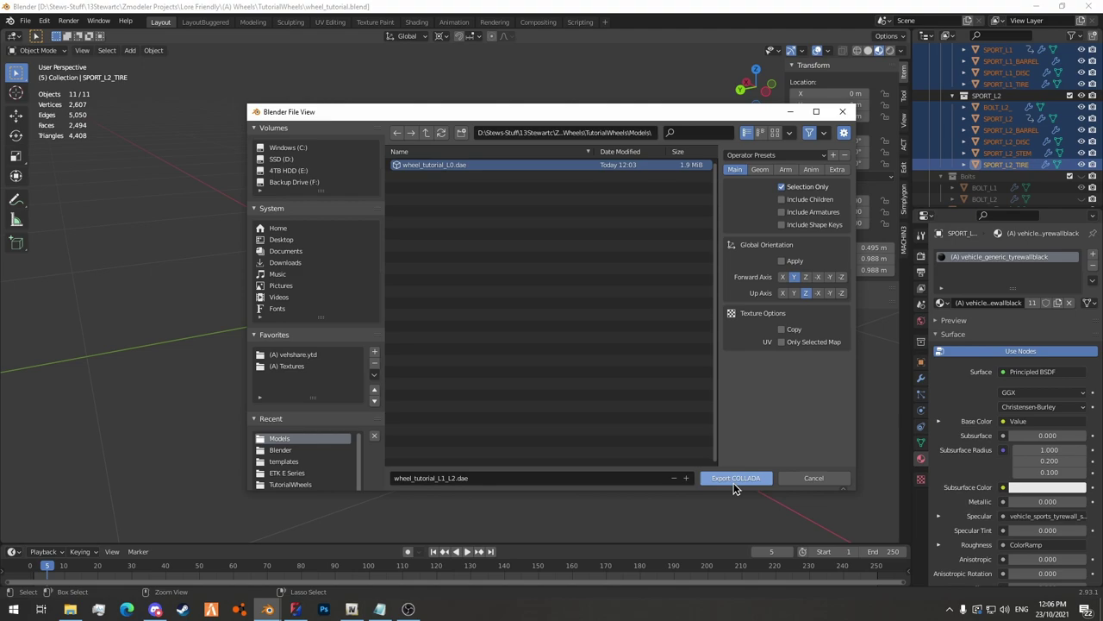
click(735, 479)
Switch to ZModeler and reopen the recent tutwhee.z3d project in an empty scene.
click(297, 609)
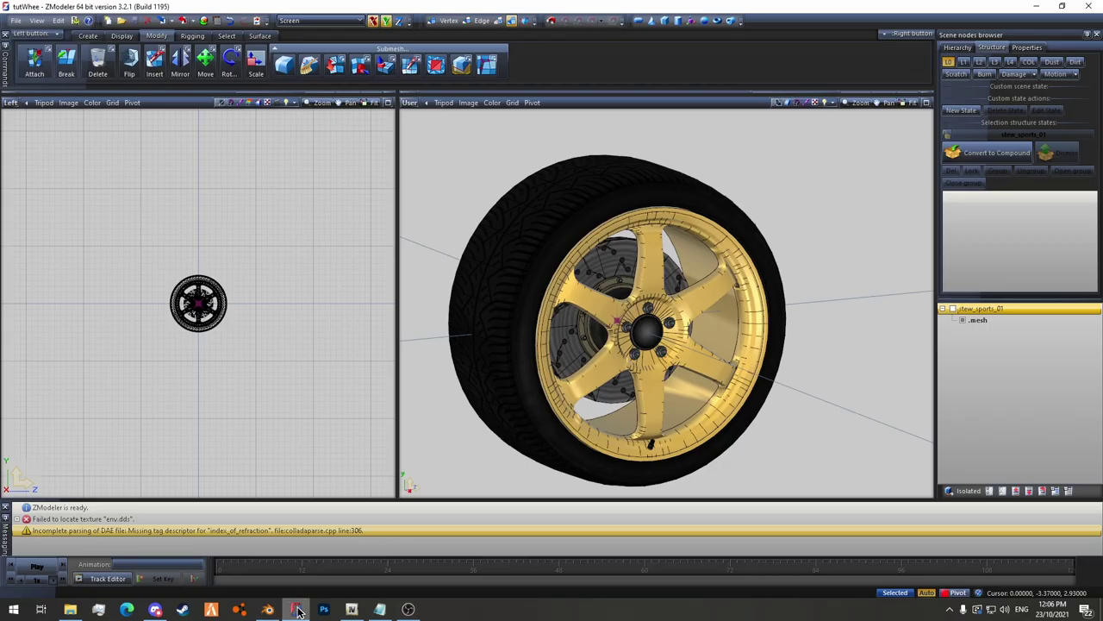
click(297, 610)
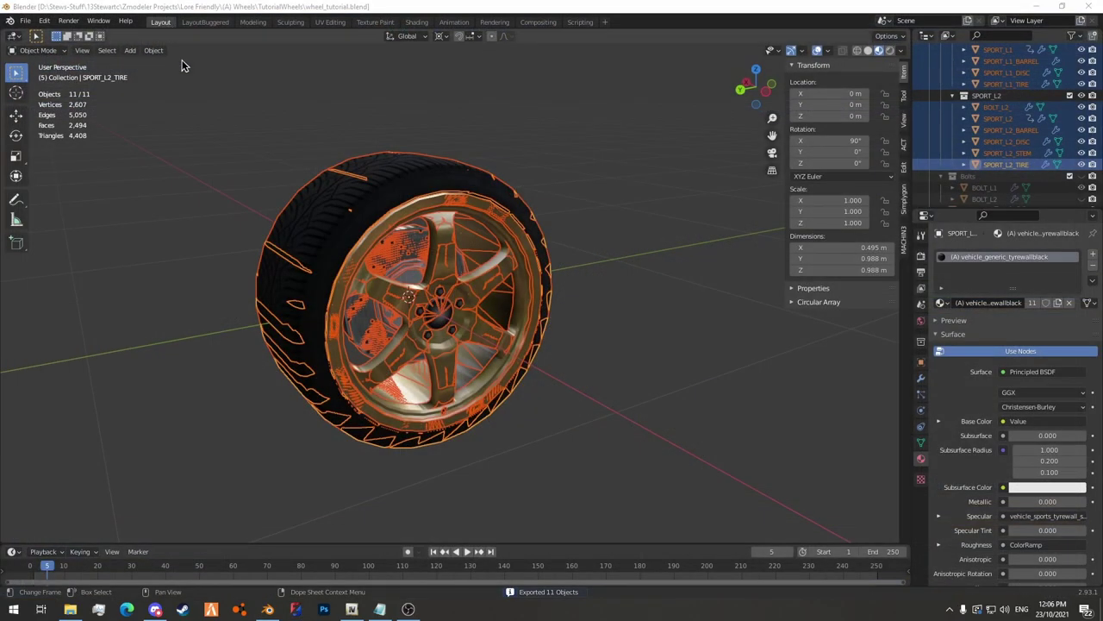
click(296, 609)
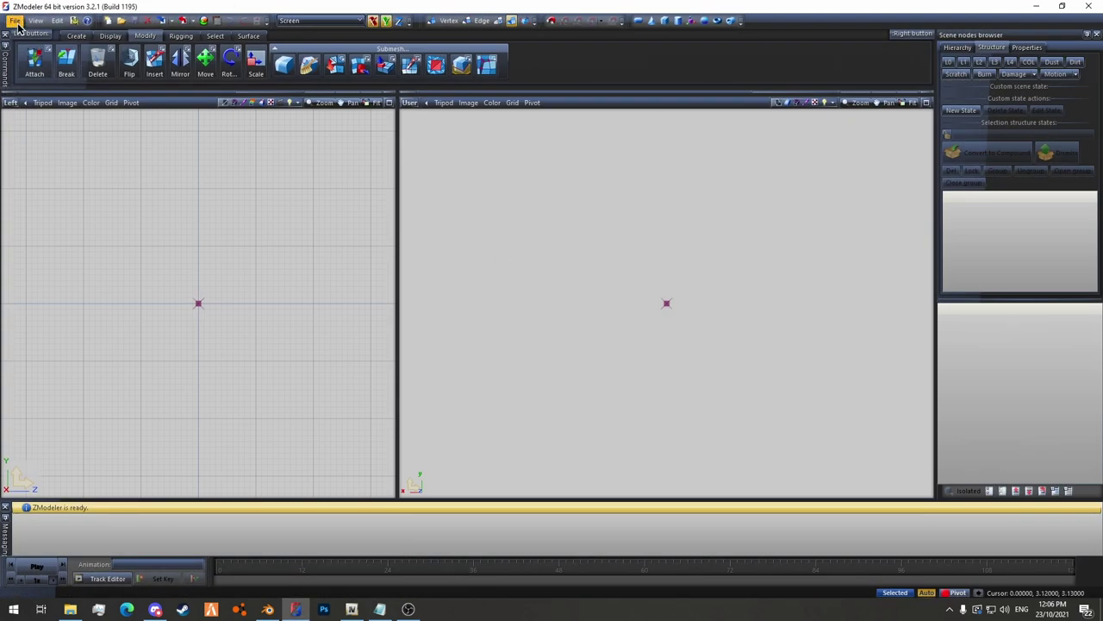
click(15, 20)
mouse_move(47, 138)
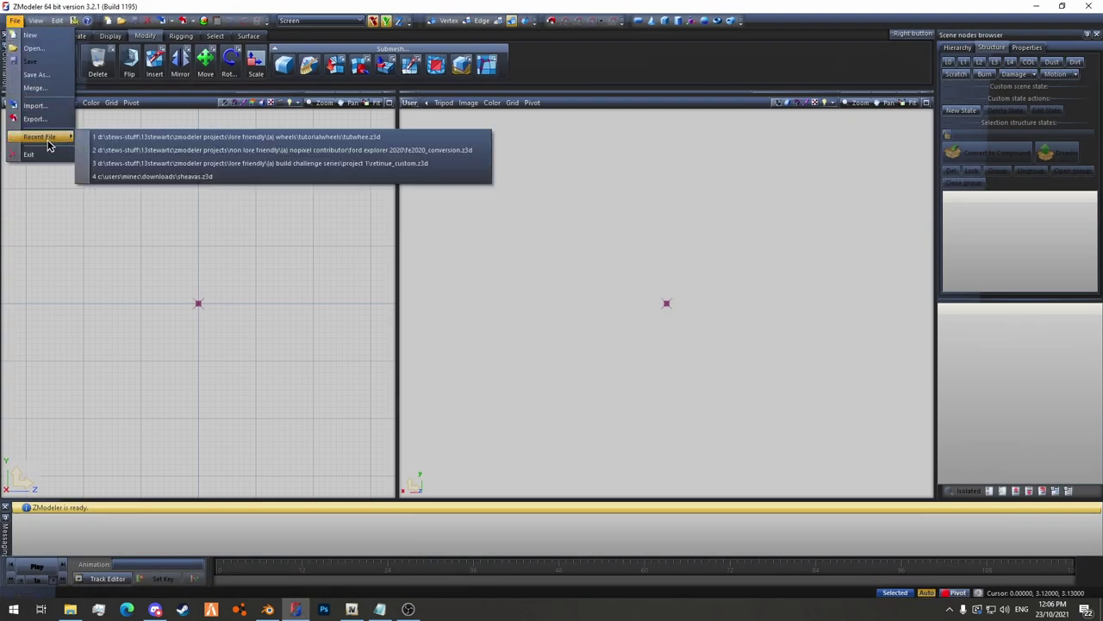
click(166, 138)
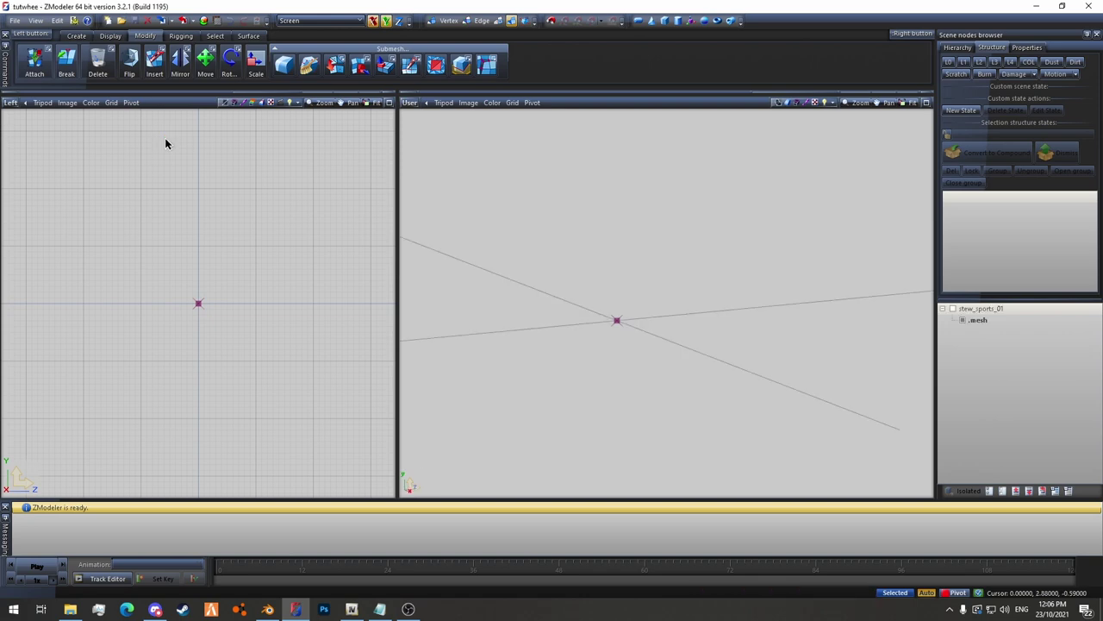
Import wheel_tutorial_L1_L2.dae from the Models folder.
click(162, 20)
click(483, 229)
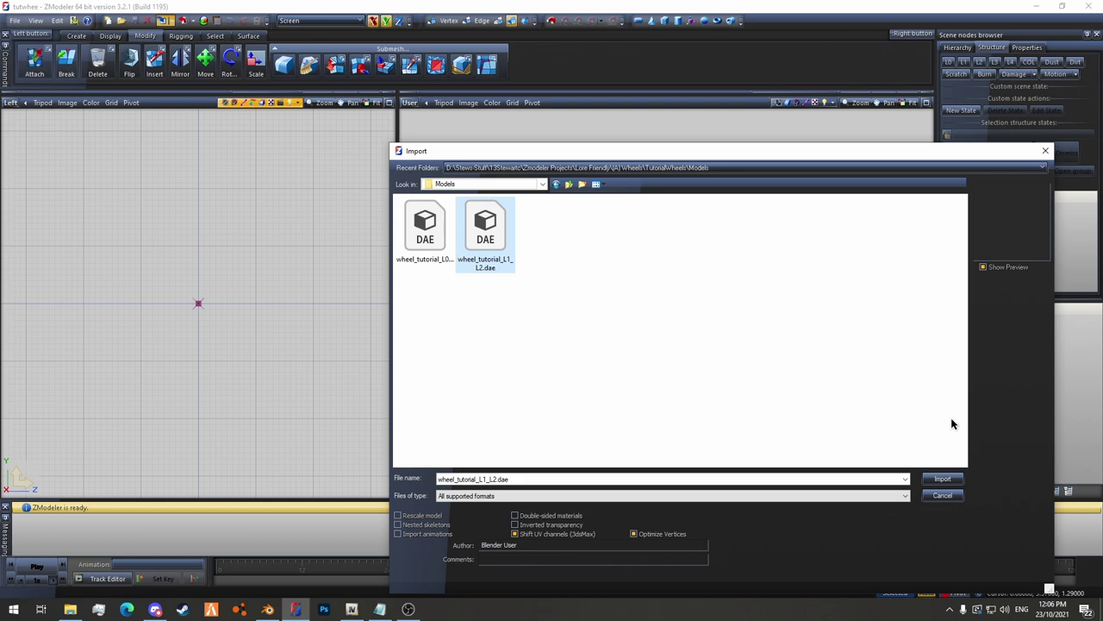
click(943, 479)
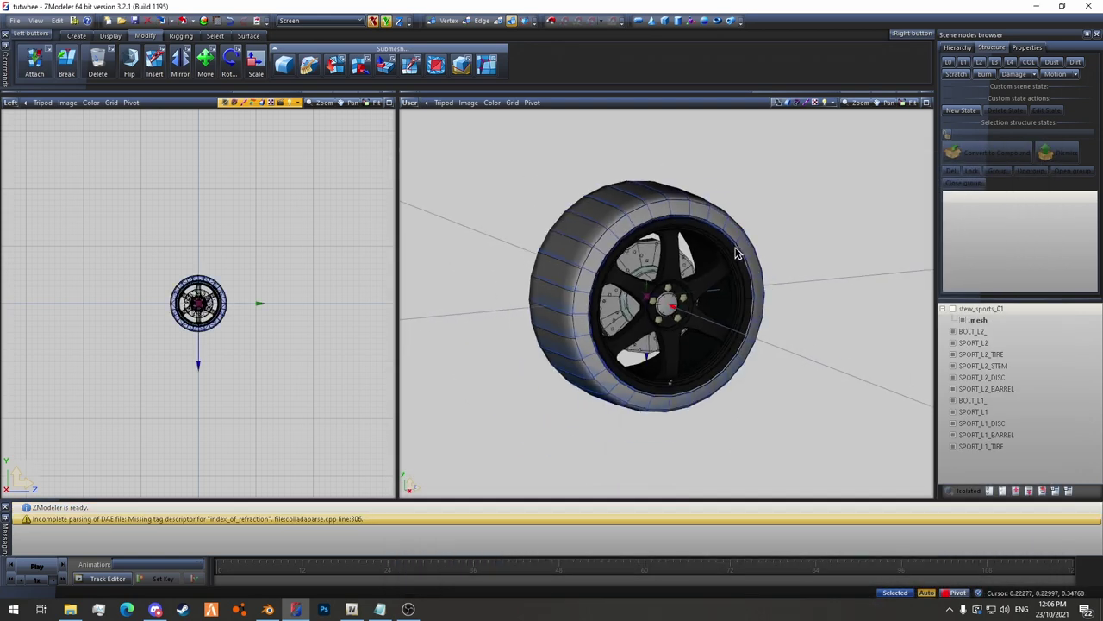
Hide stew_sports_01, select all the imported L1 and L2 meshes, and enable tangents and secondary color in their vertex format.
click(943, 308)
drag(828, 434, 371, 41)
click(1027, 48)
scroll(1032, 103, down, 1)
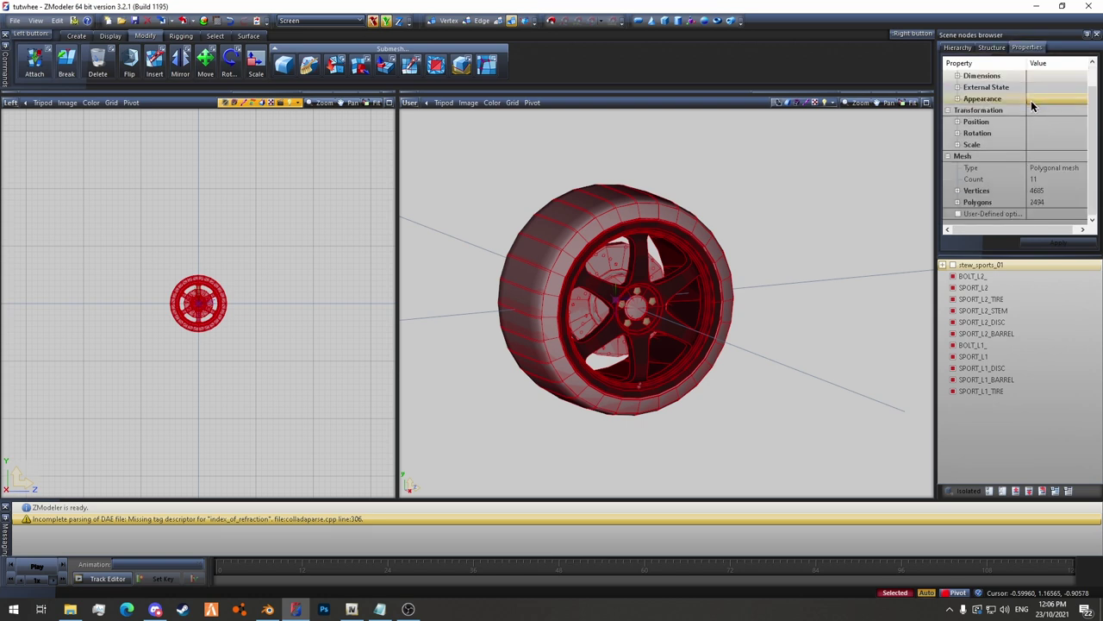
click(967, 191)
click(967, 202)
scroll(1035, 191, down, 3)
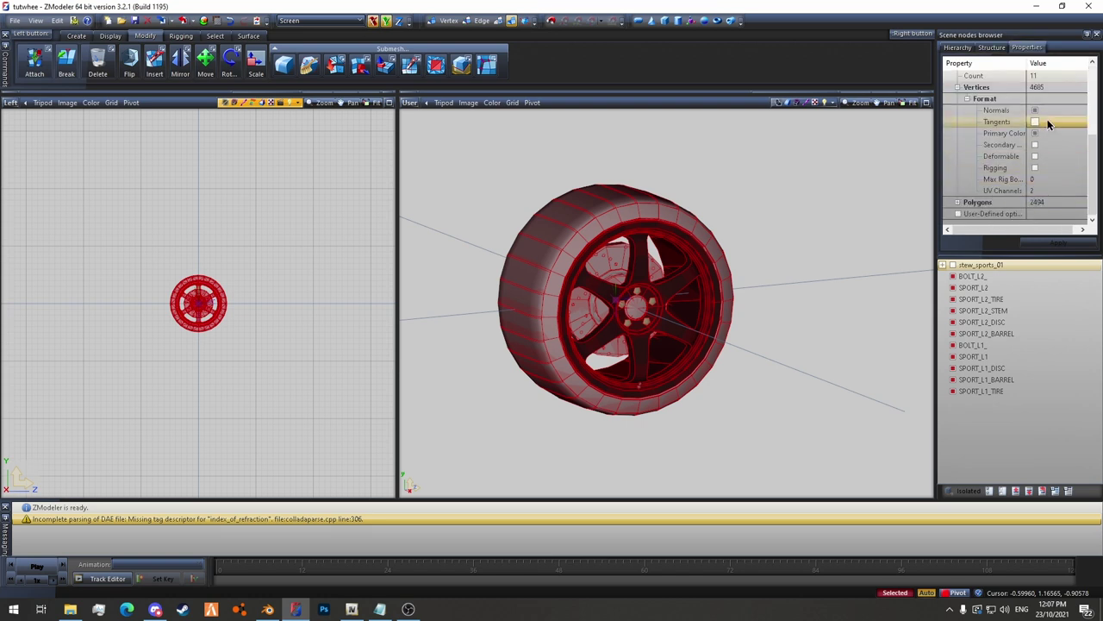
click(1037, 122)
click(1052, 146)
click(1060, 243)
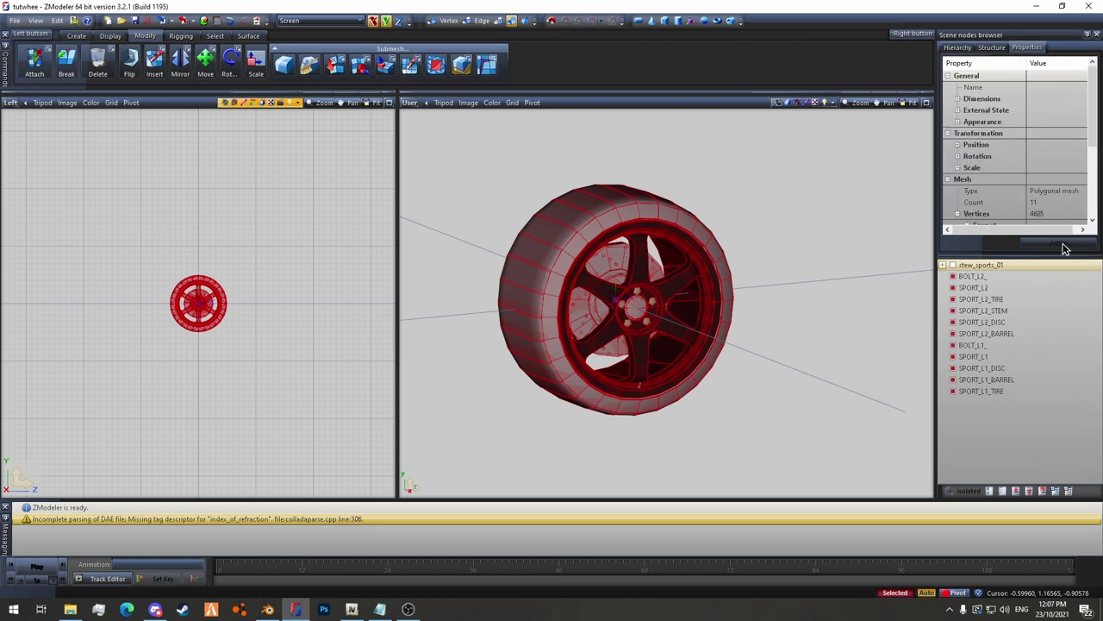
Replace the imported tyre material with vehicle_generic_tyrewallblack and (A) wheel_paint with vehicle_generic_smallspecmap [PAINT:4] on the selected meshes.
click(204, 21)
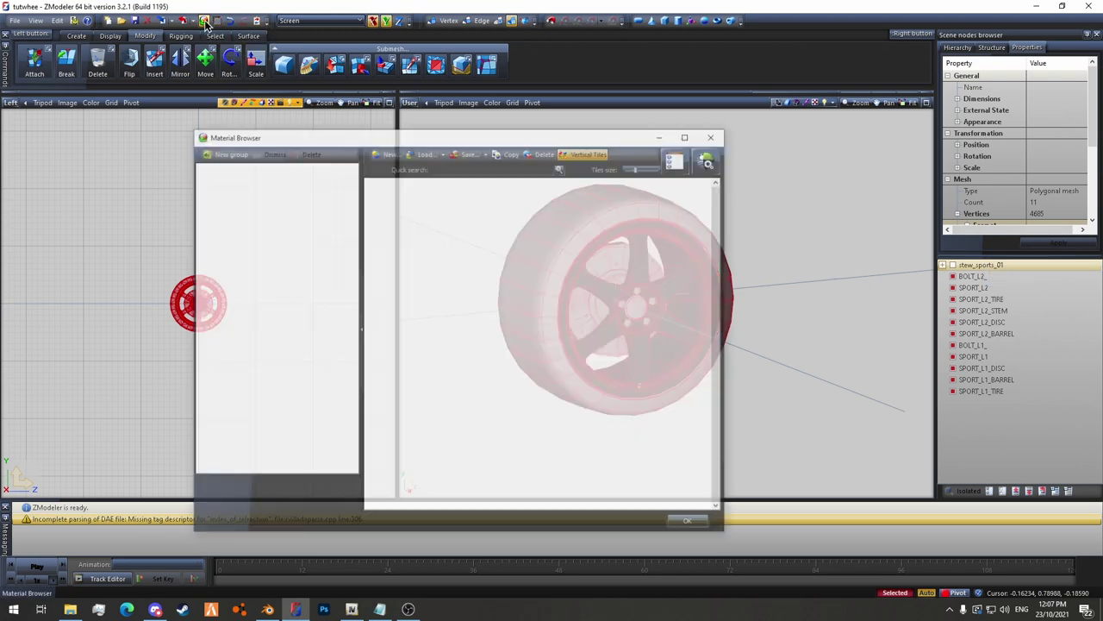
drag(509, 283, 330, 246)
drag(442, 279, 323, 266)
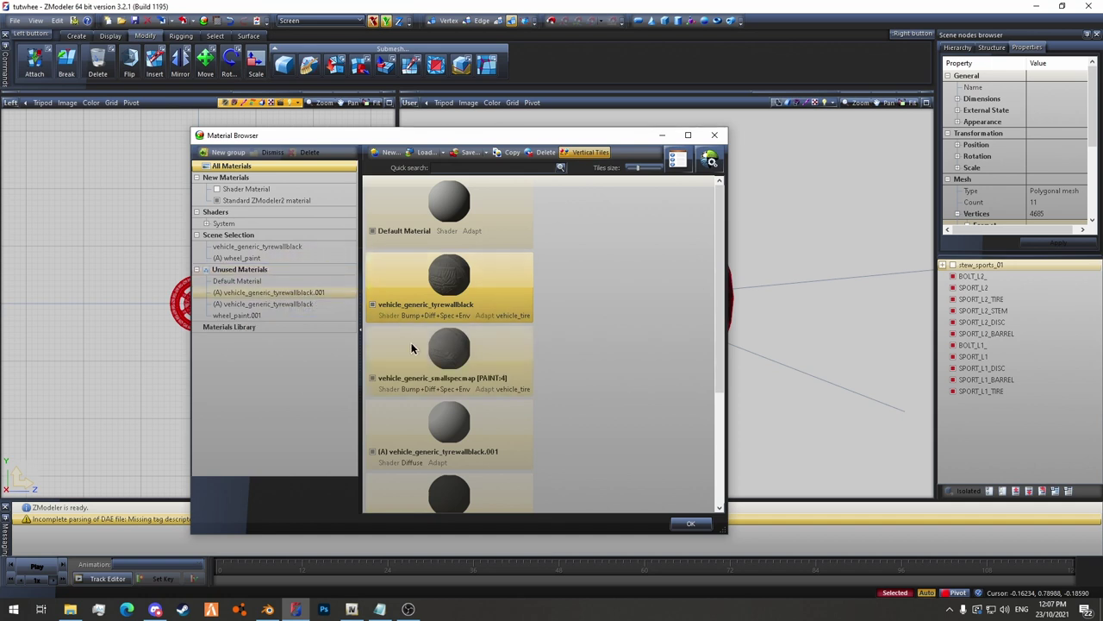
drag(443, 343, 293, 256)
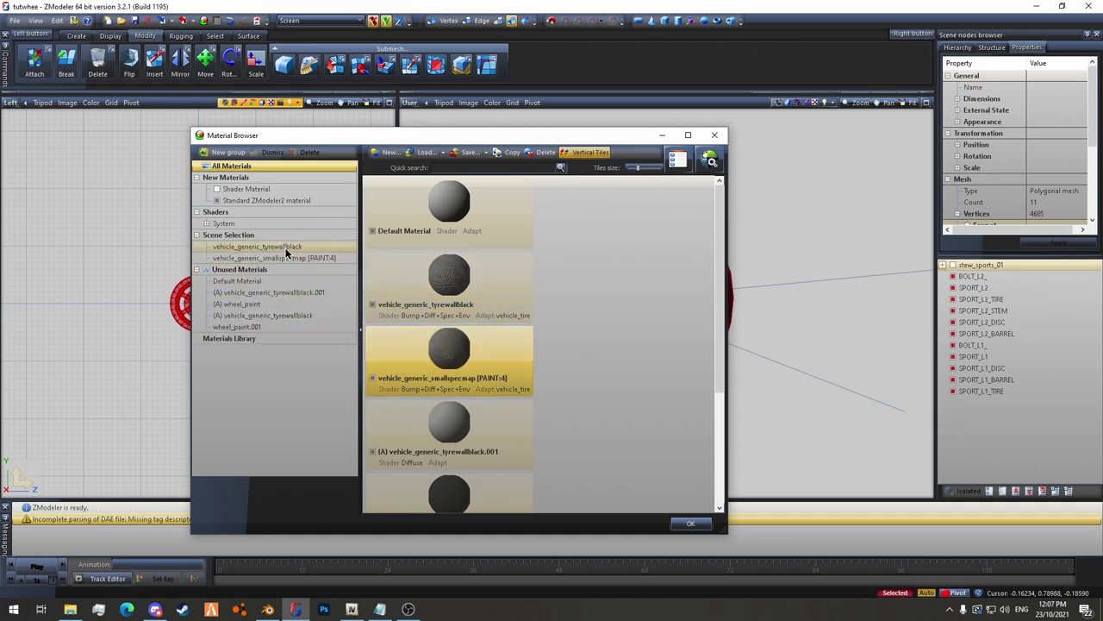
click(690, 523)
Reset the local axes of the selected L1 and L2 meshes to world.
scroll(768, 370, up, 3)
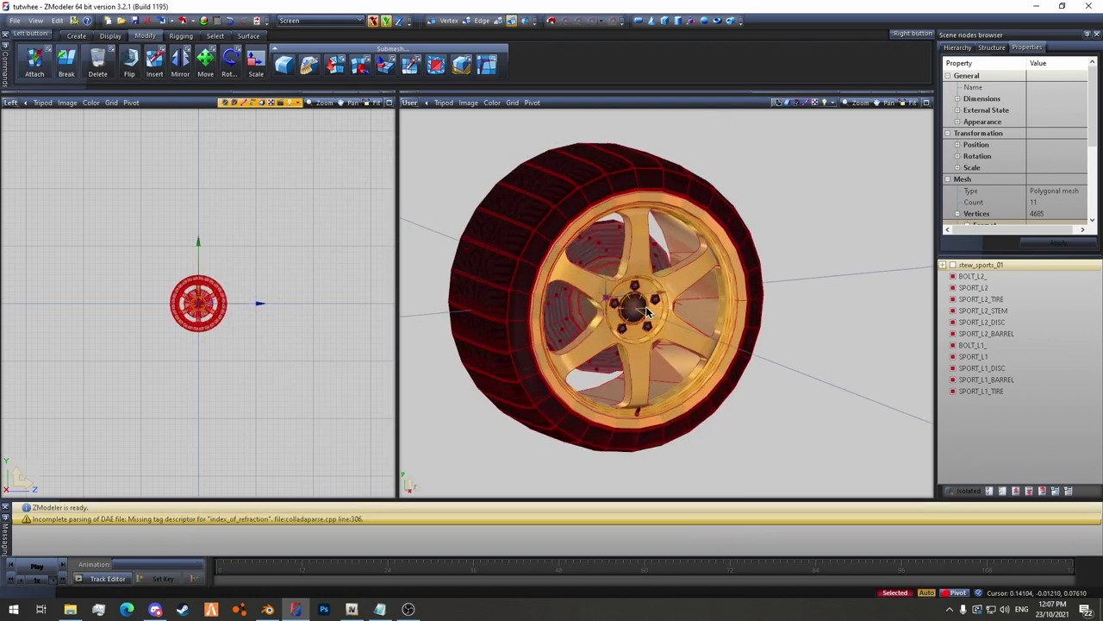
scroll(797, 269, down, 1)
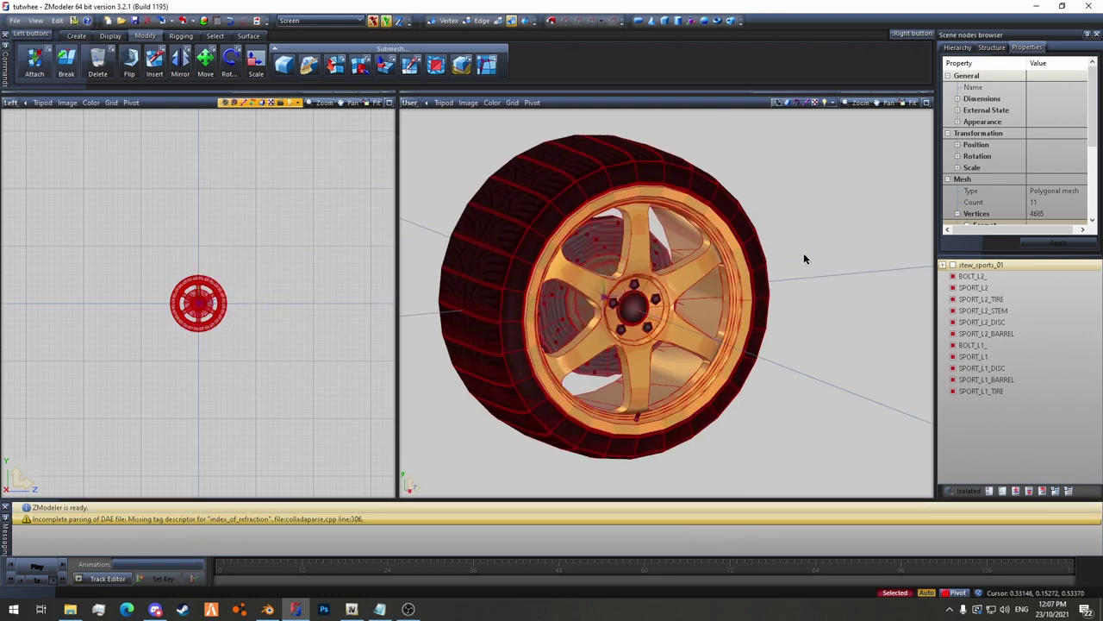
right_click(729, 303)
mouse_move(757, 337)
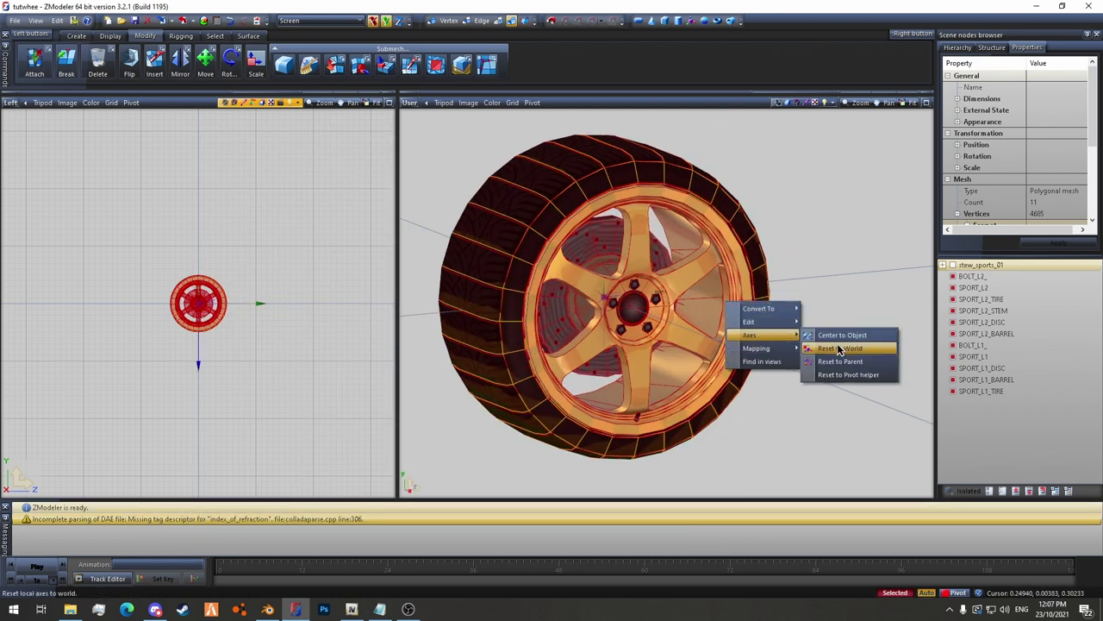
click(840, 348)
scroll(718, 324, down, 3)
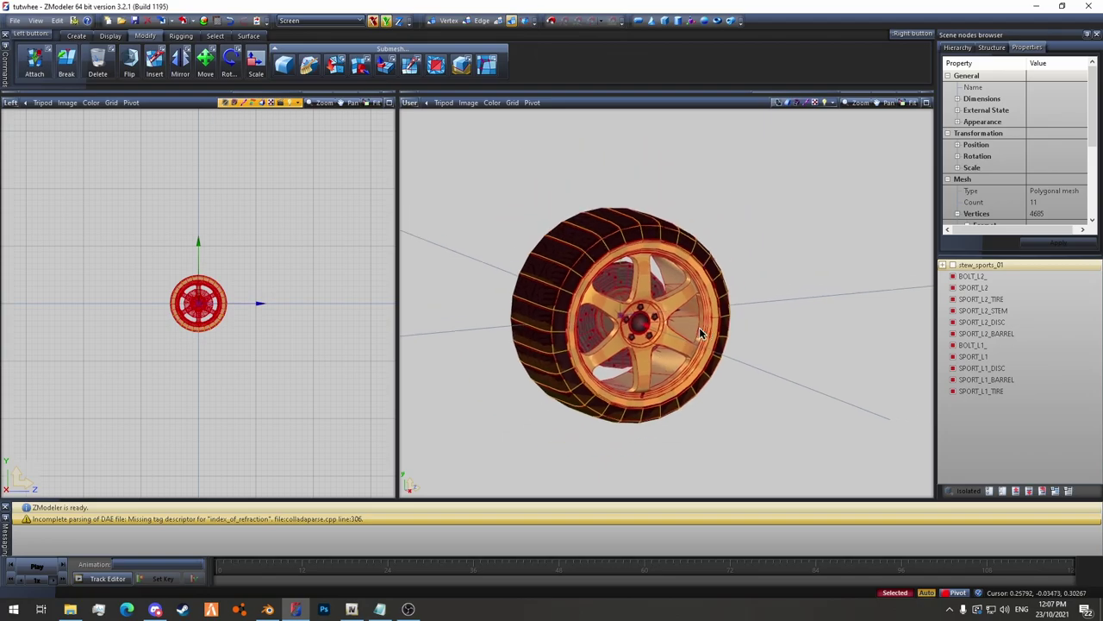
Switch to Blender, apply all transforms to the selected wheel objects, and save the file.
click(267, 608)
key(ctrl+a)
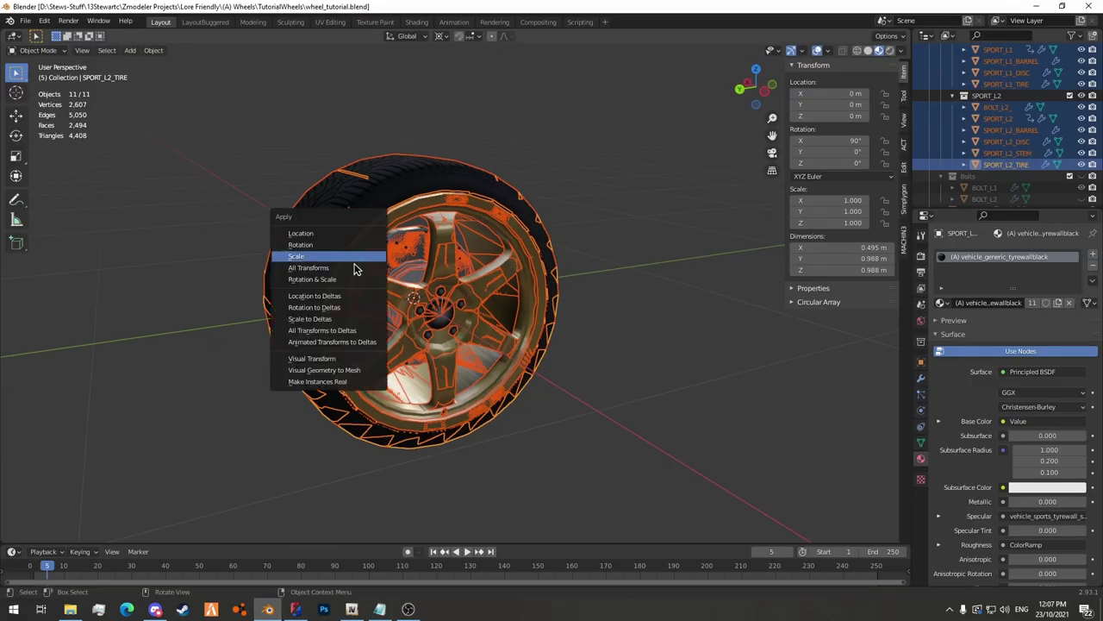
click(355, 267)
key(ctrl+s)
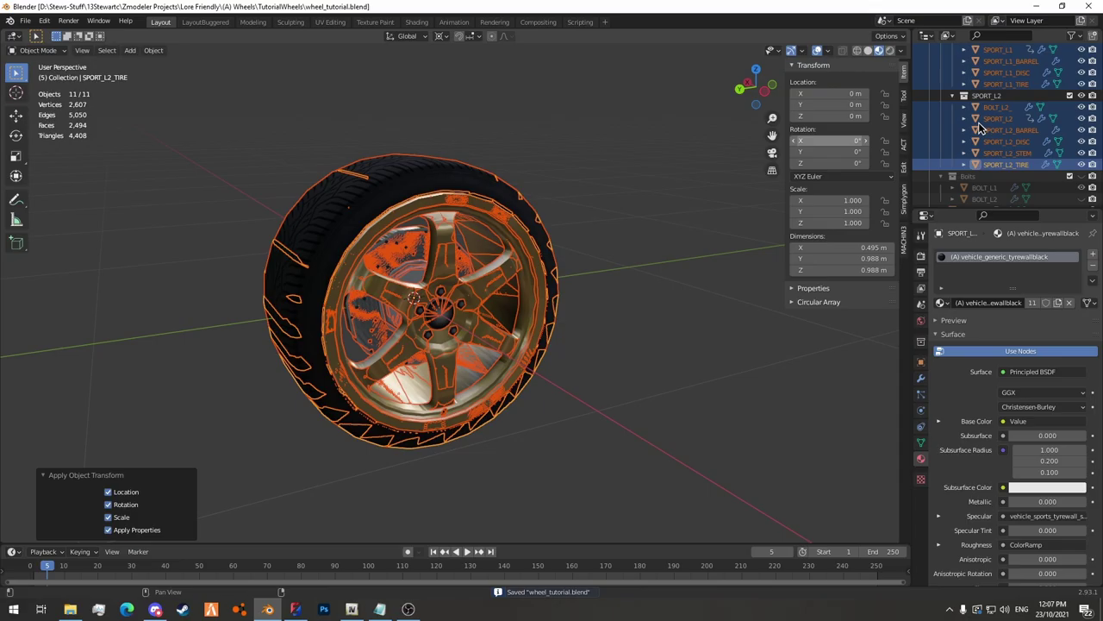
Return to ZModeler, deselect the imported wheel meshes, and hide all of the L1 and L2 parts.
key(alt+Tab)
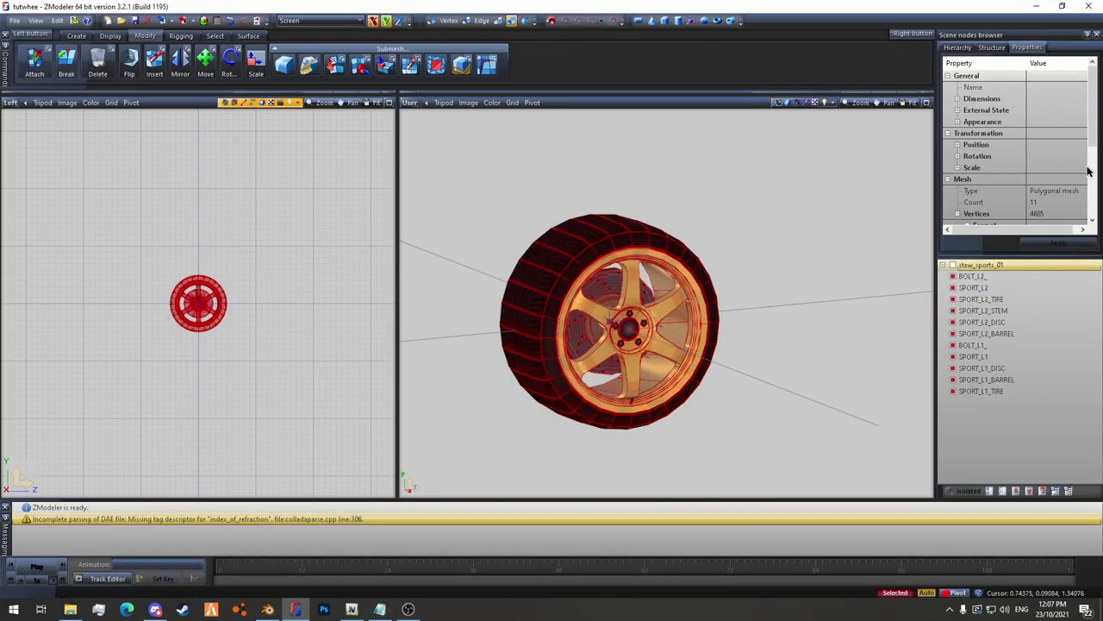
scroll(1035, 134, down, 4)
scroll(652, 343, up, 4)
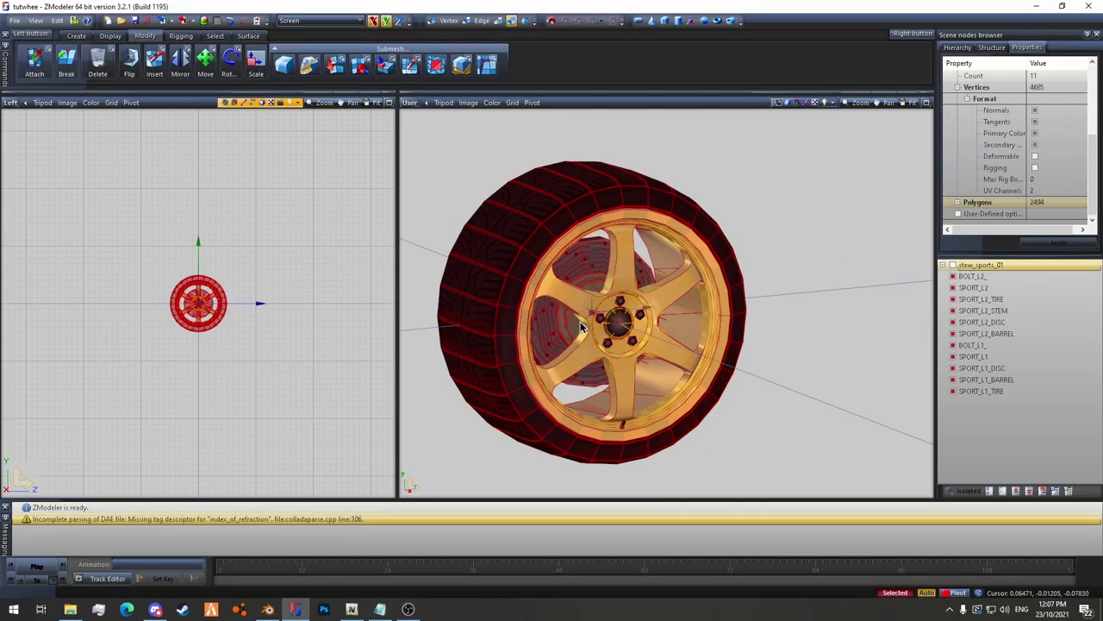
scroll(611, 397, down, 3)
scroll(608, 390, down, 2)
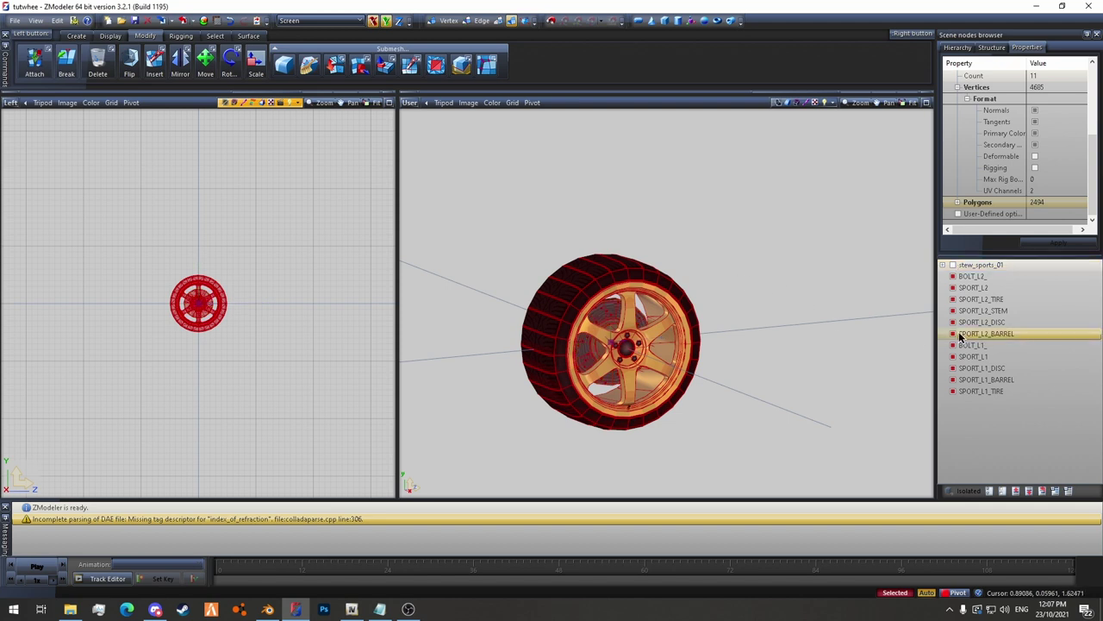
click(881, 306)
click(953, 287)
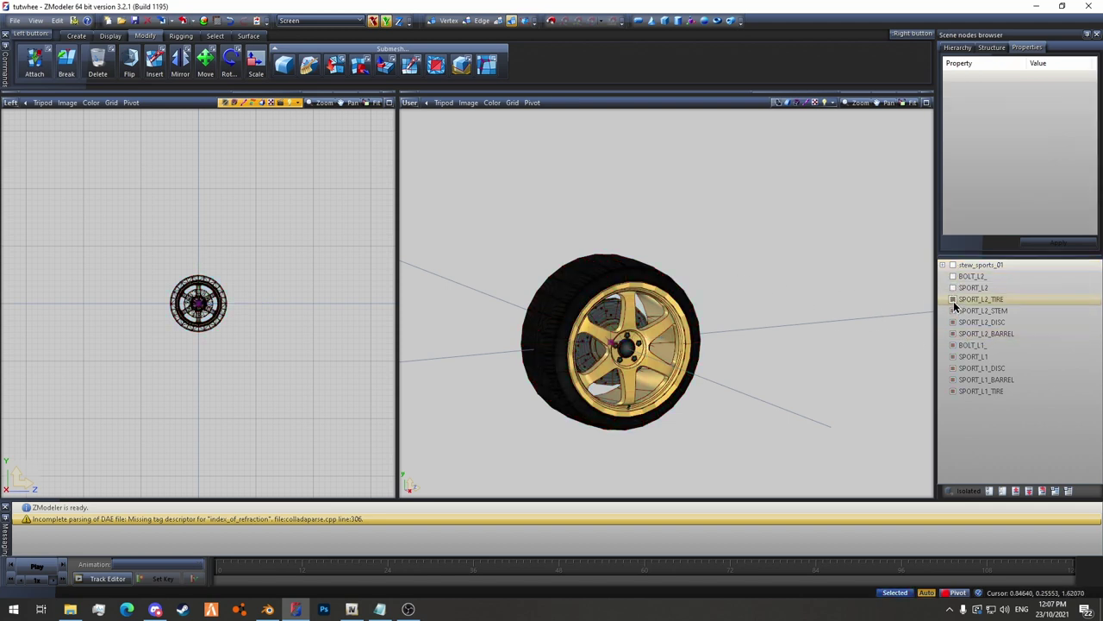
click(953, 298)
click(952, 311)
click(952, 322)
click(952, 333)
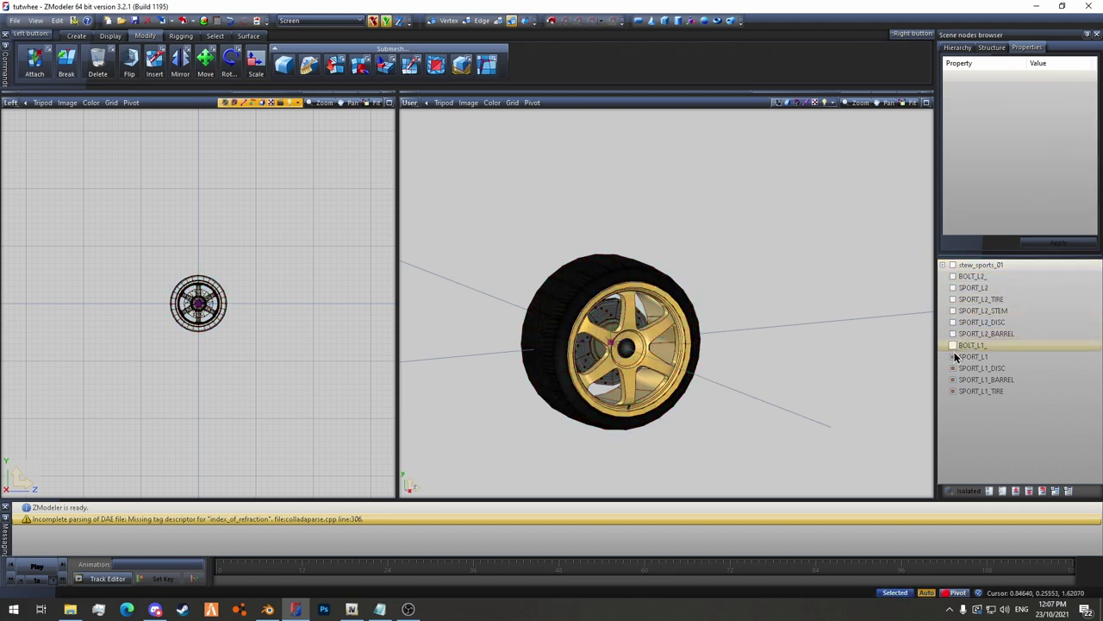
click(1003, 491)
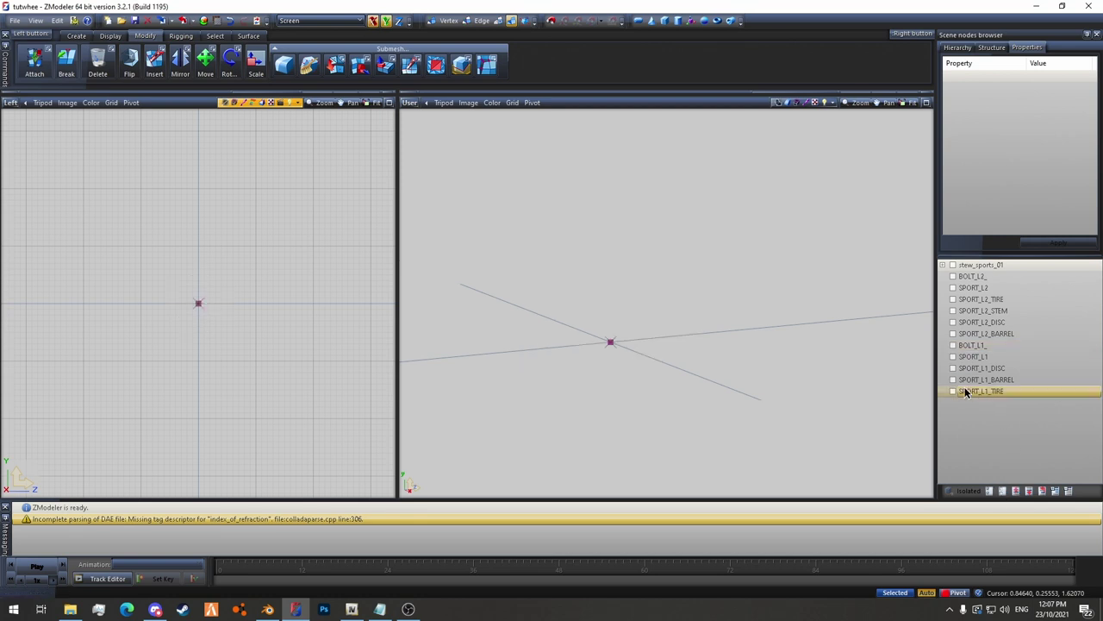
Show SPORT_L1_TIRE and SPORT_L1_BARREL and attach the barrel to the tire.
click(953, 391)
click(953, 379)
scroll(676, 306, up, 2)
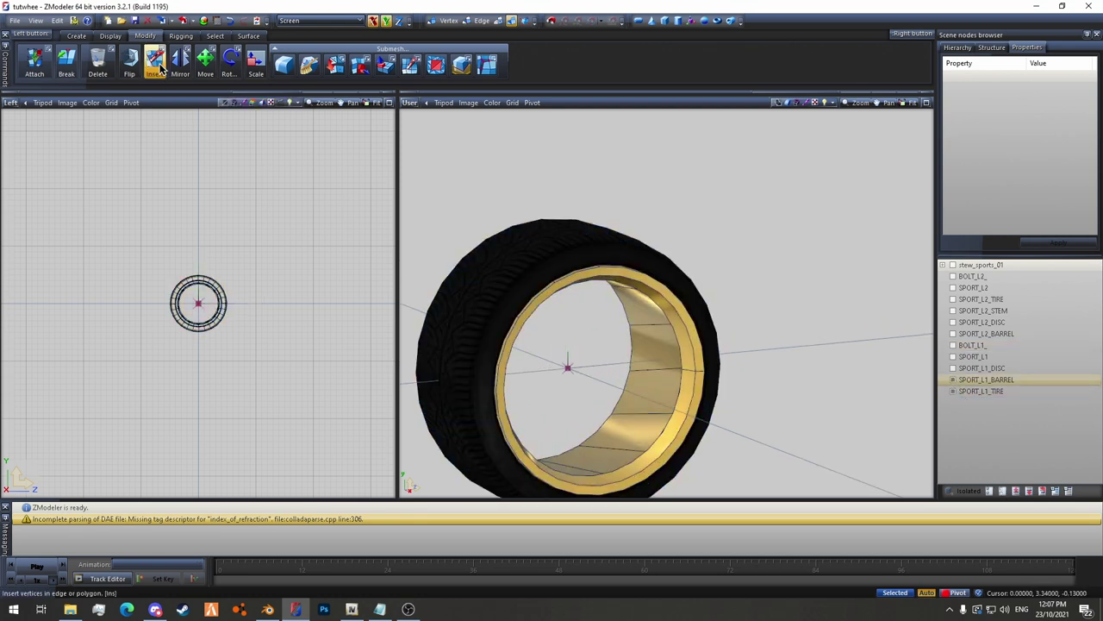
click(35, 60)
click(599, 270)
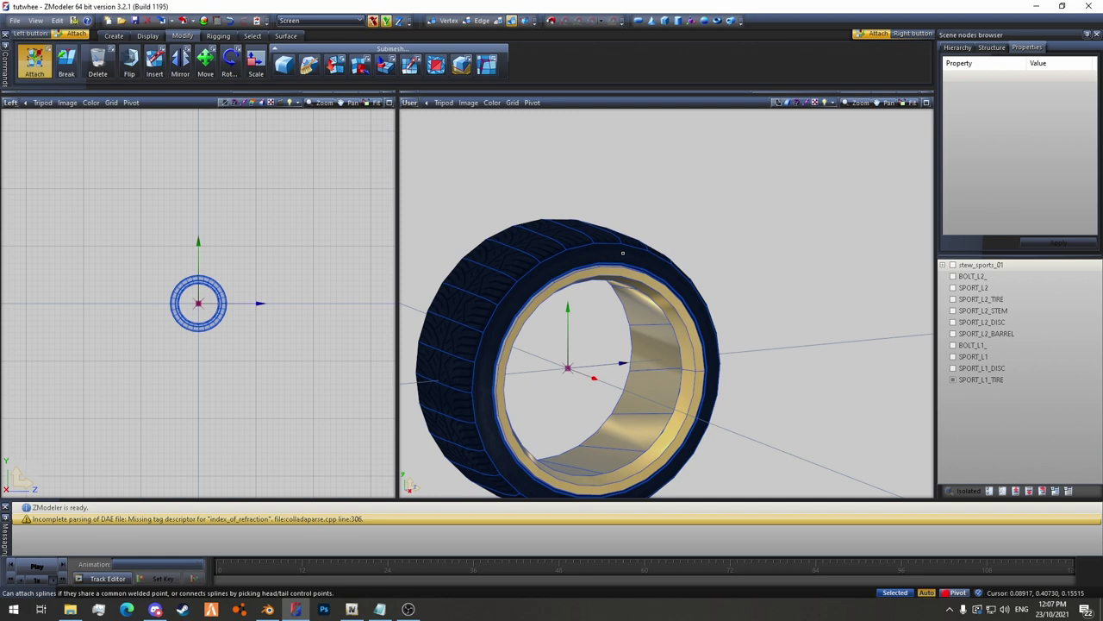
click(624, 253)
Attach SPORT_L1_DISC, SPORT_L1 and the BOLT_L1_ bolts to SPORT_L1_TIRE, and hide the combined L1 mesh.
click(952, 368)
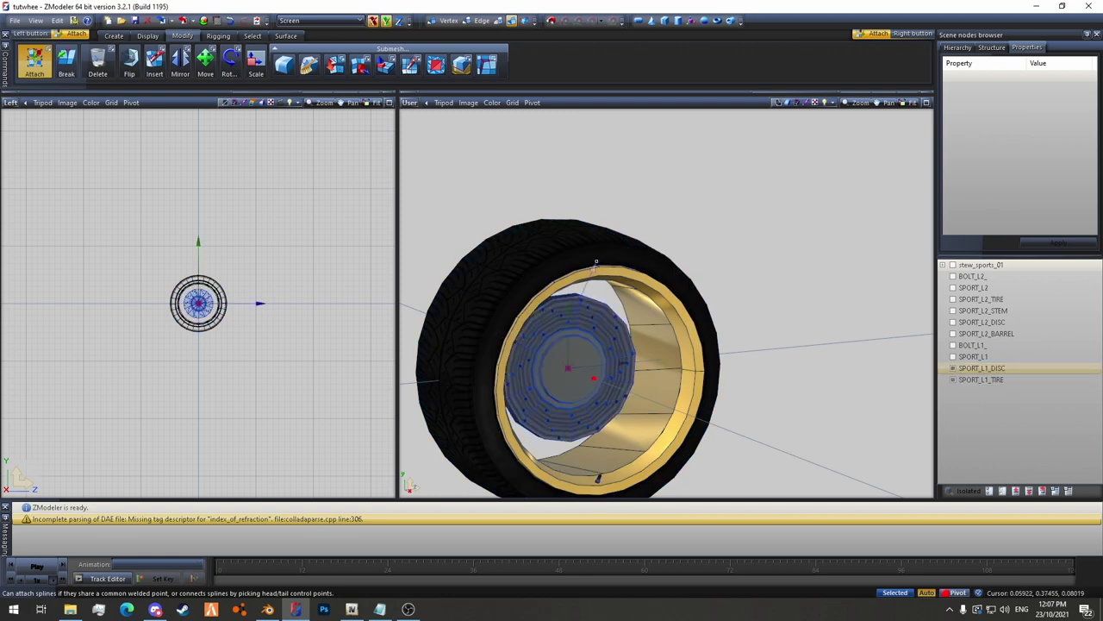
click(596, 261)
click(952, 356)
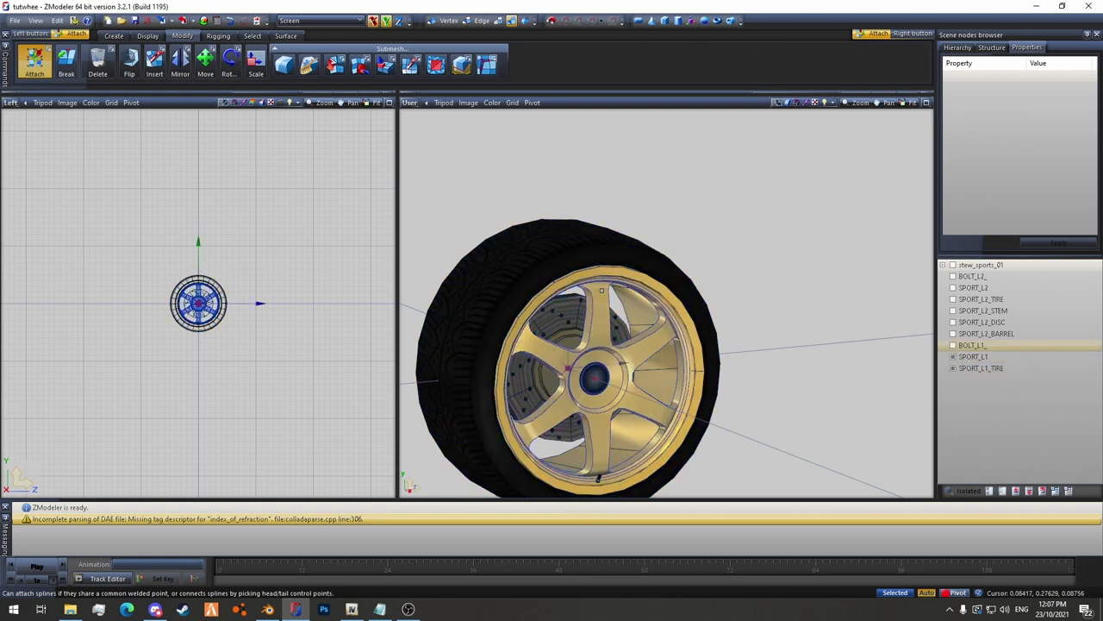
click(954, 356)
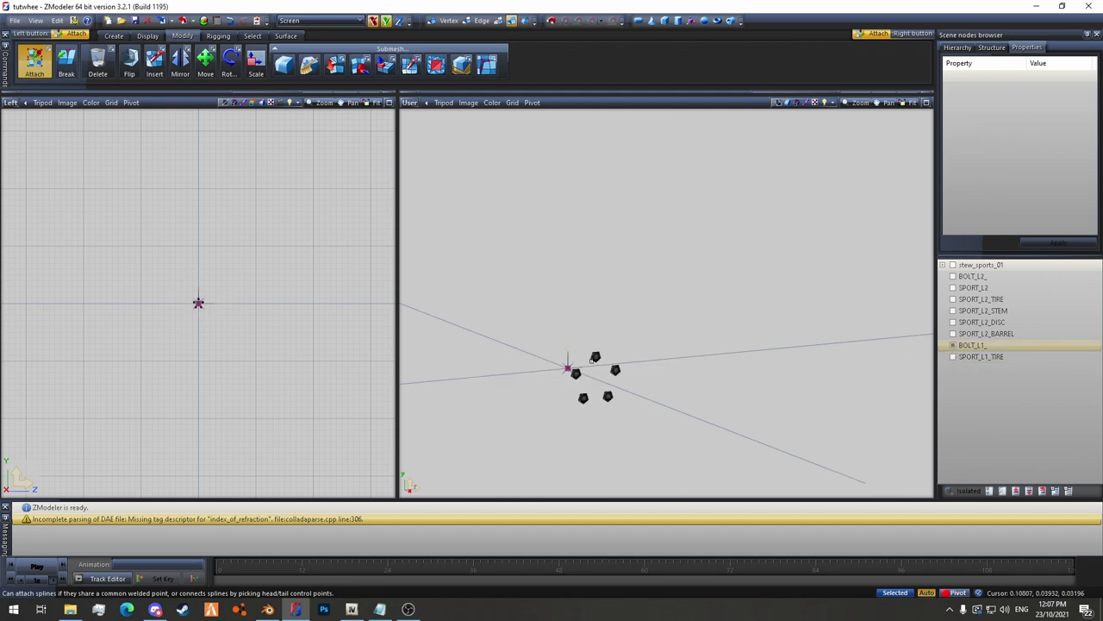
click(596, 356)
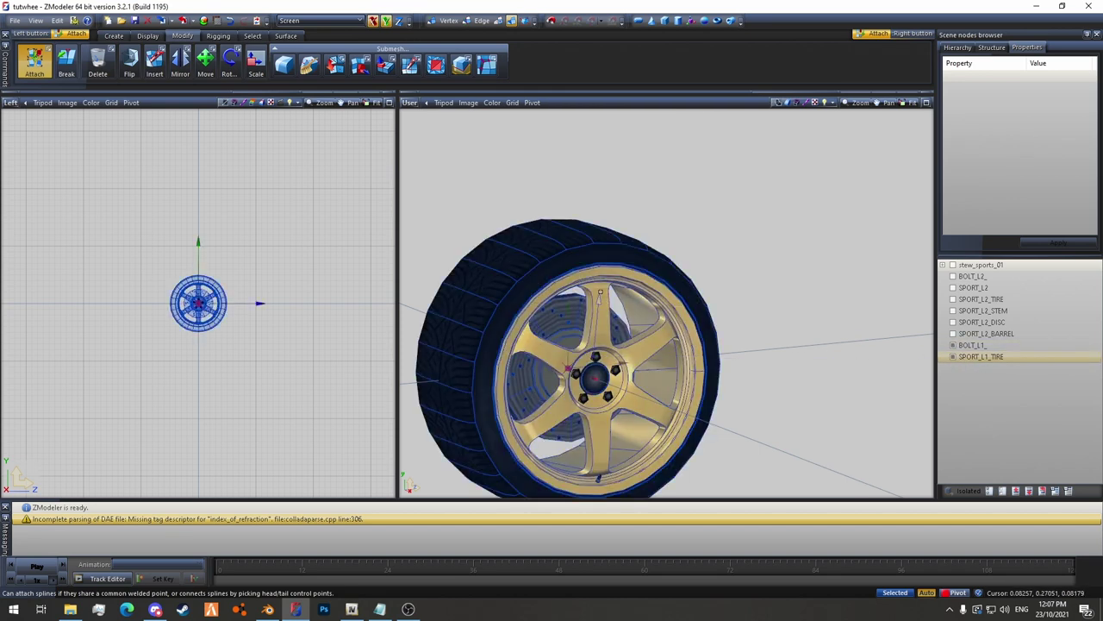
click(952, 357)
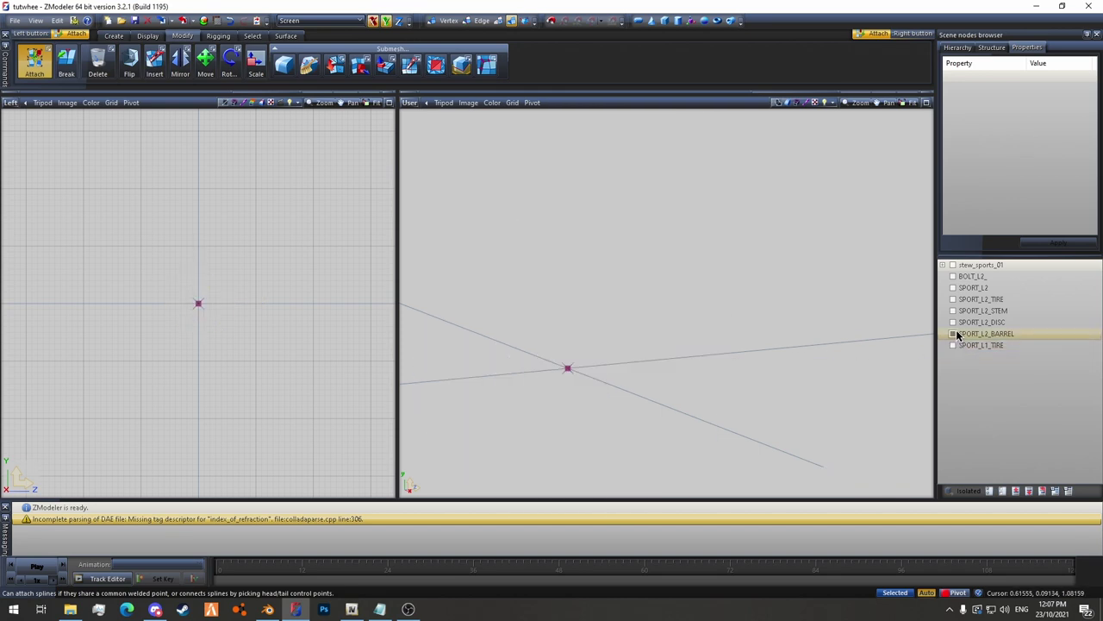
Show SPORT_L2_BARREL, SPORT_L2_TIRE and SPORT_L2, and attach the barrel and rim to the tire.
click(953, 334)
click(641, 308)
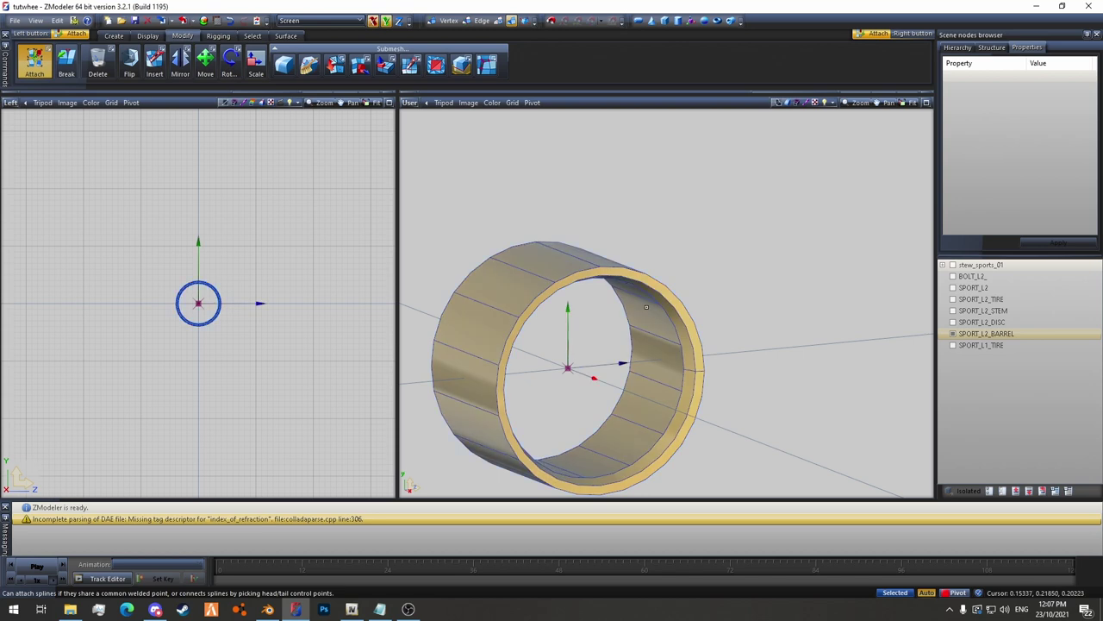
click(952, 300)
click(604, 234)
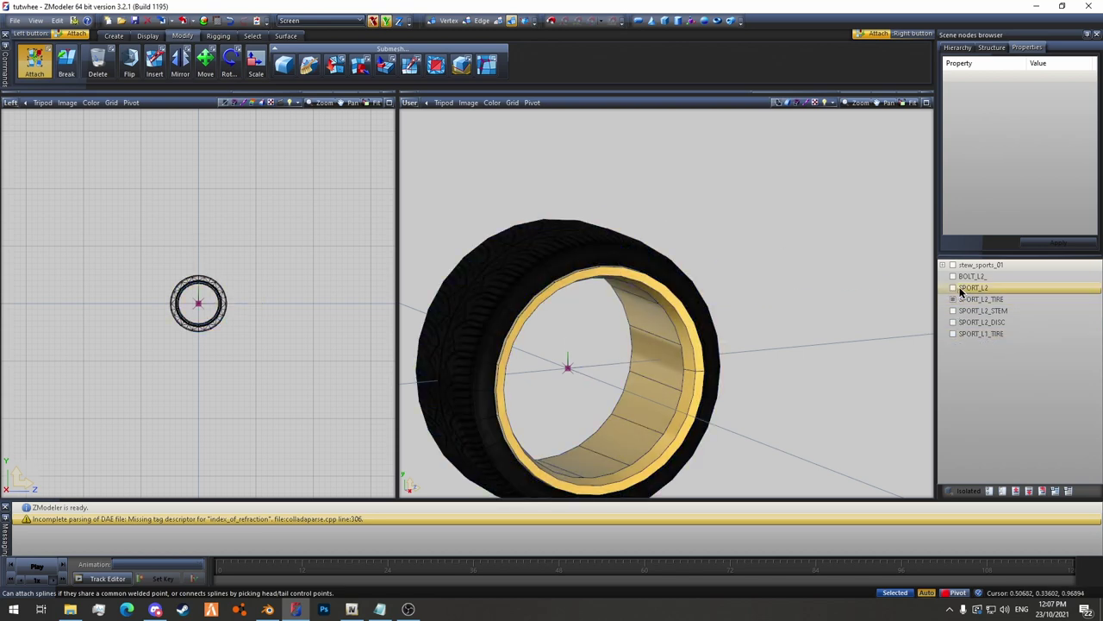
click(954, 288)
click(620, 261)
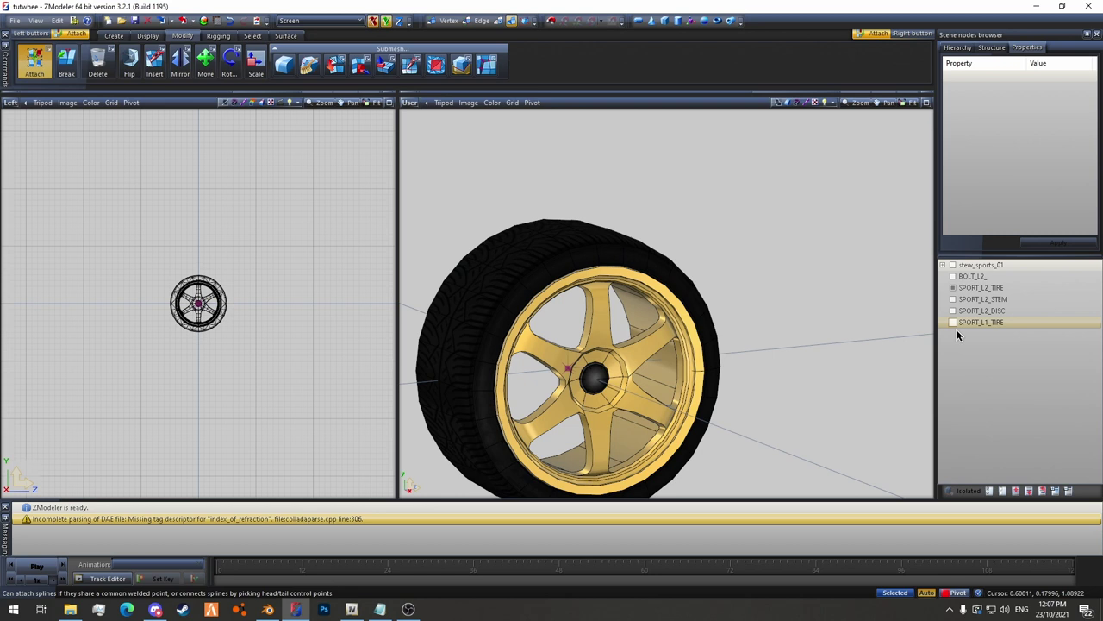
Show SPORT_L2_STEM together with SPORT_L2_TIRE and attach the stem to the tire.
click(957, 299)
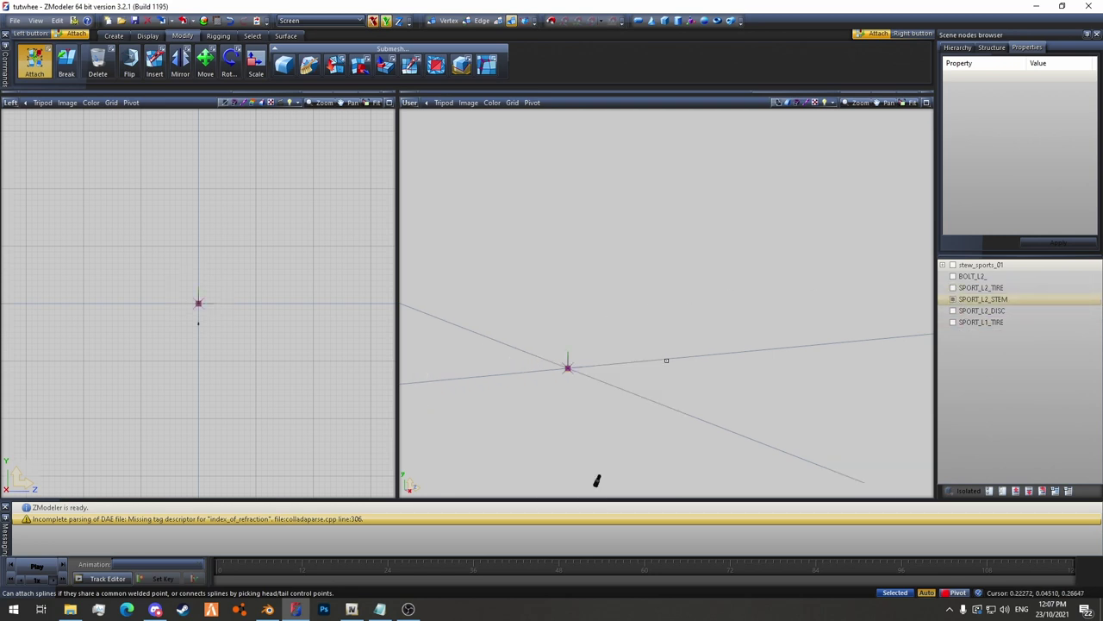
click(952, 287)
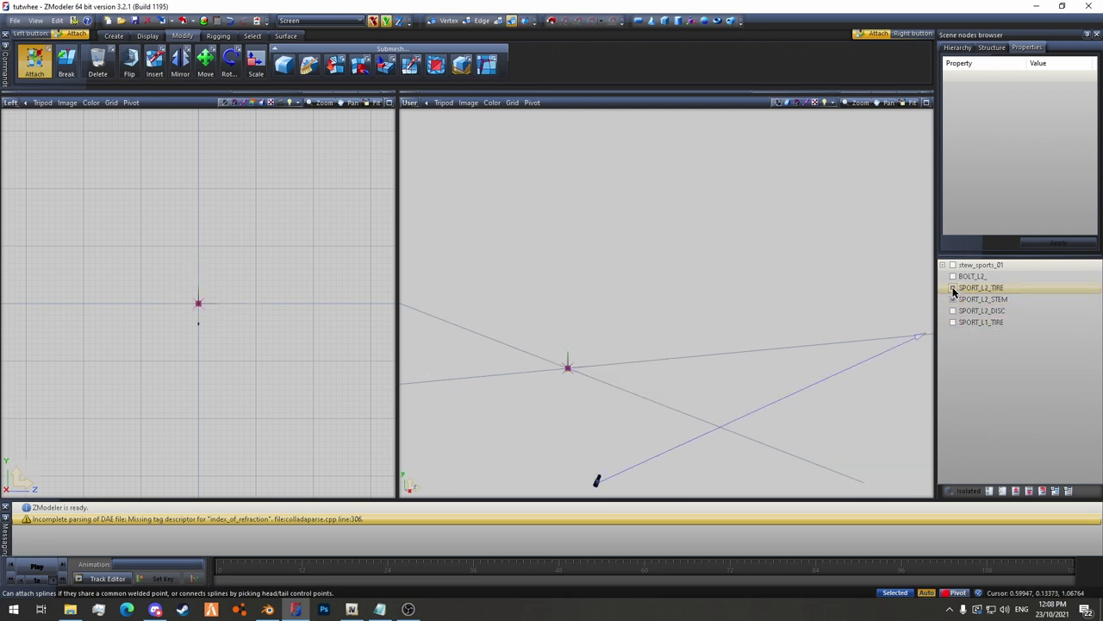
click(660, 297)
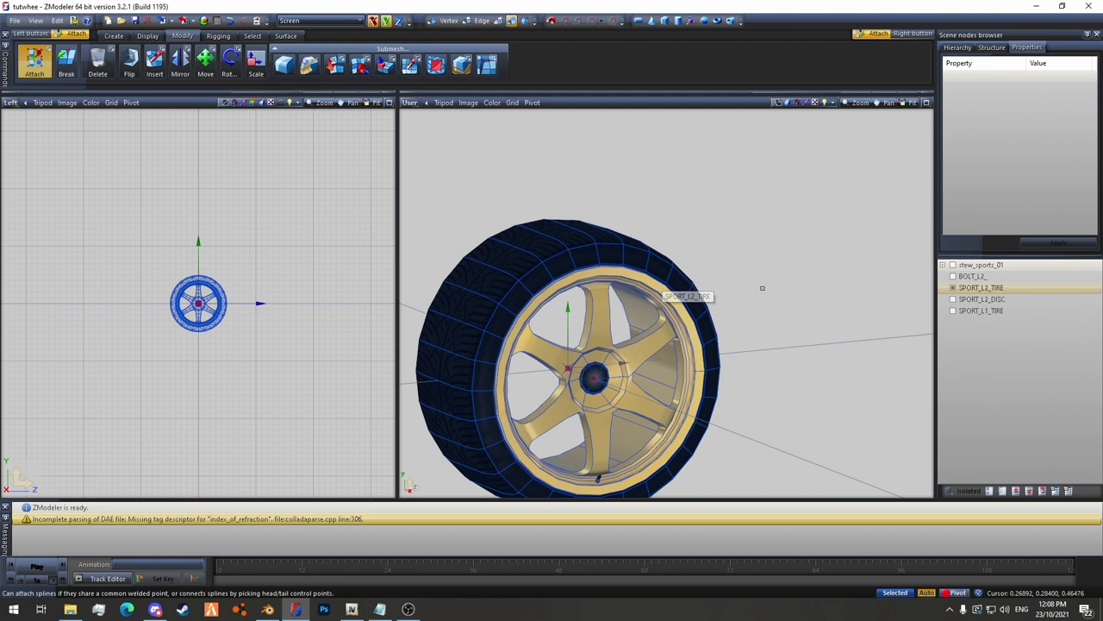
click(954, 277)
click(954, 277)
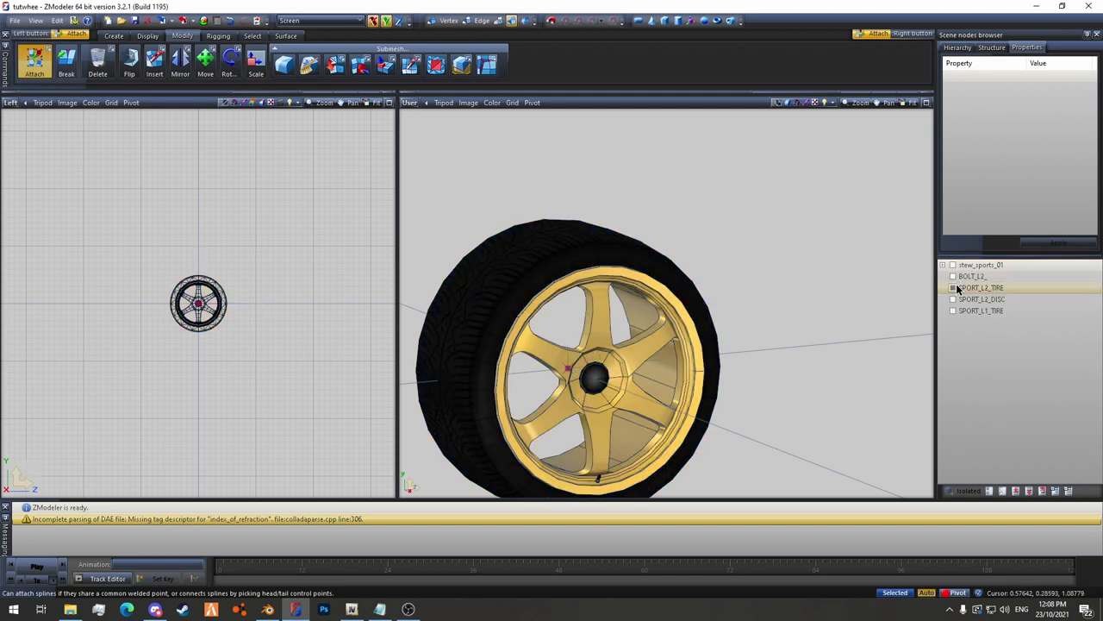
Attach the BOLT_L2_ bolts and SPORT_L2_DISC to SPORT_L2_TIRE.
click(953, 287)
click(953, 276)
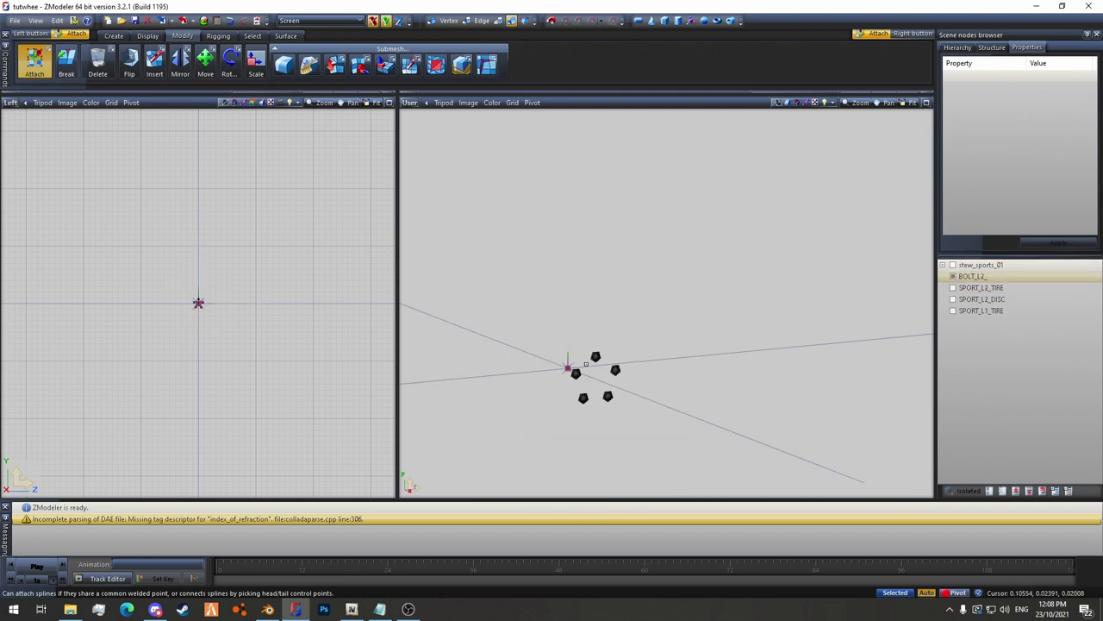
click(953, 287)
click(955, 290)
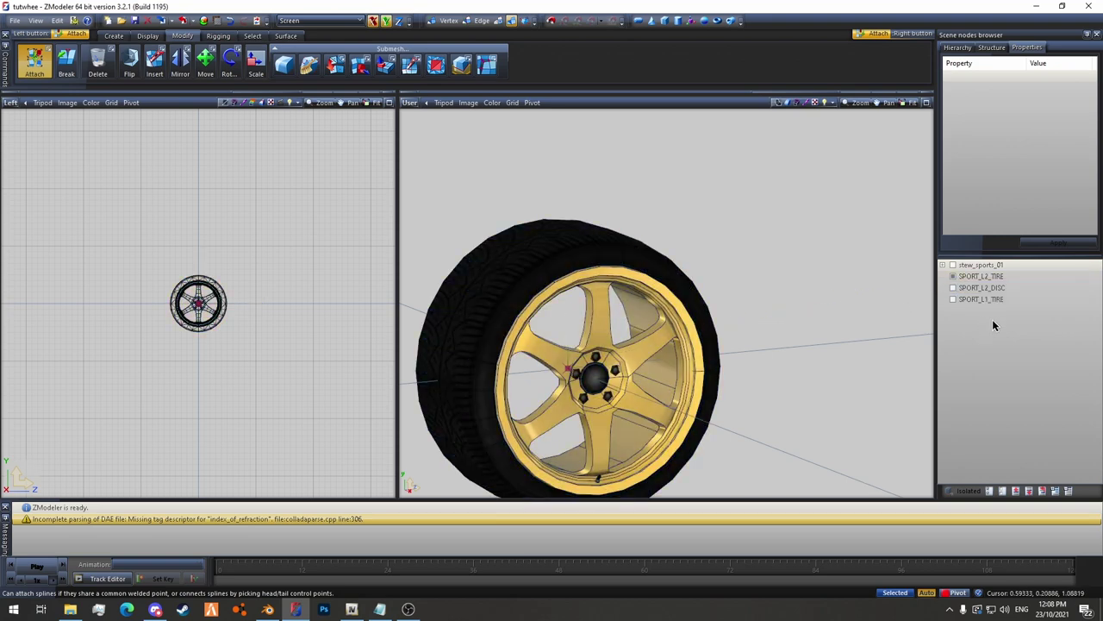
click(955, 290)
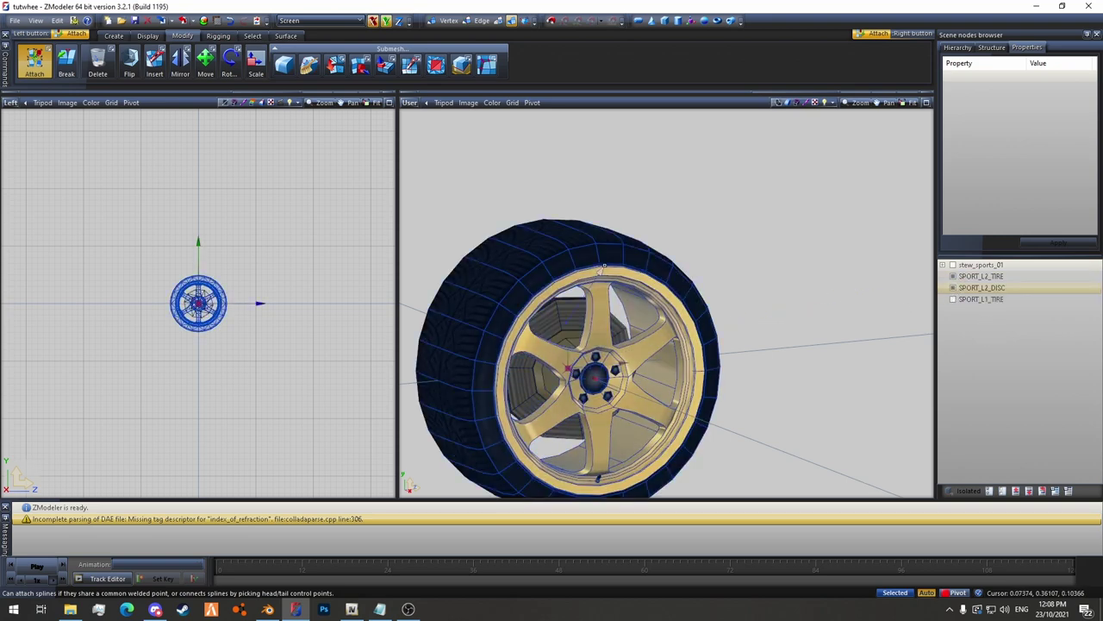
middle_drag(760, 370, 800, 296)
alt+middle_drag(803, 416, 862, 353)
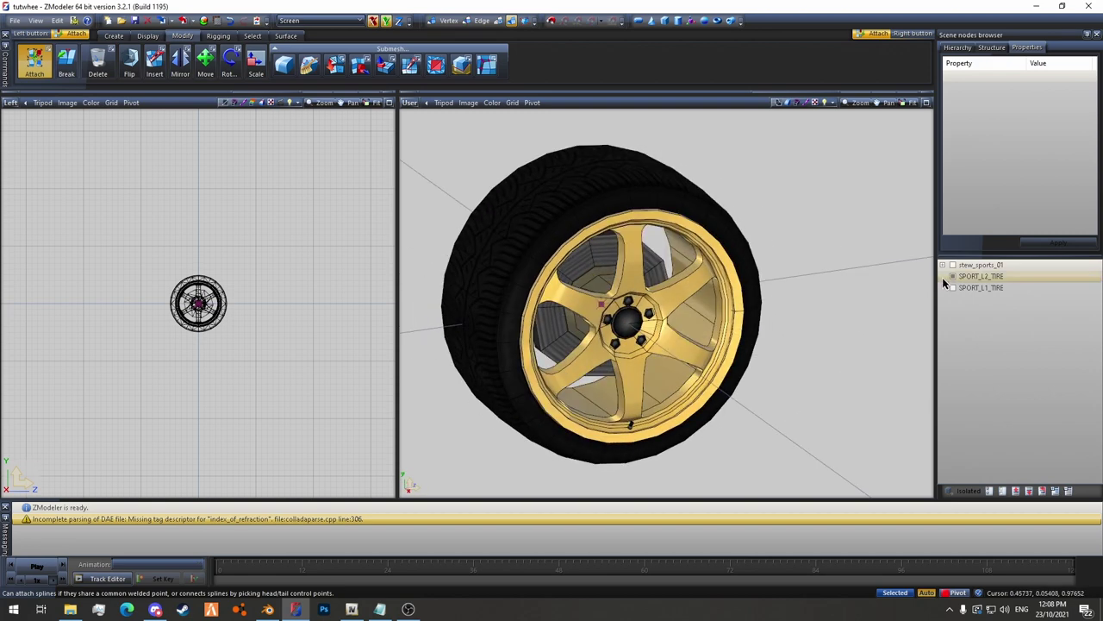
Hide the combined L2 mesh and expand the stew_sports_01 node to reveal its .mesh.
click(952, 276)
click(954, 276)
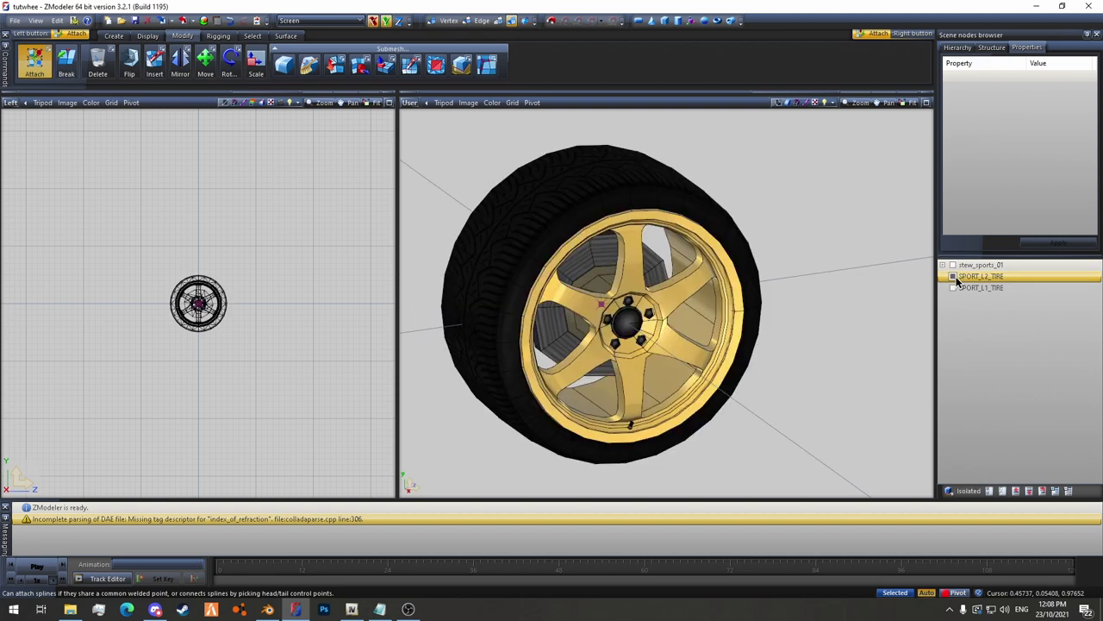
click(952, 288)
click(954, 289)
click(953, 288)
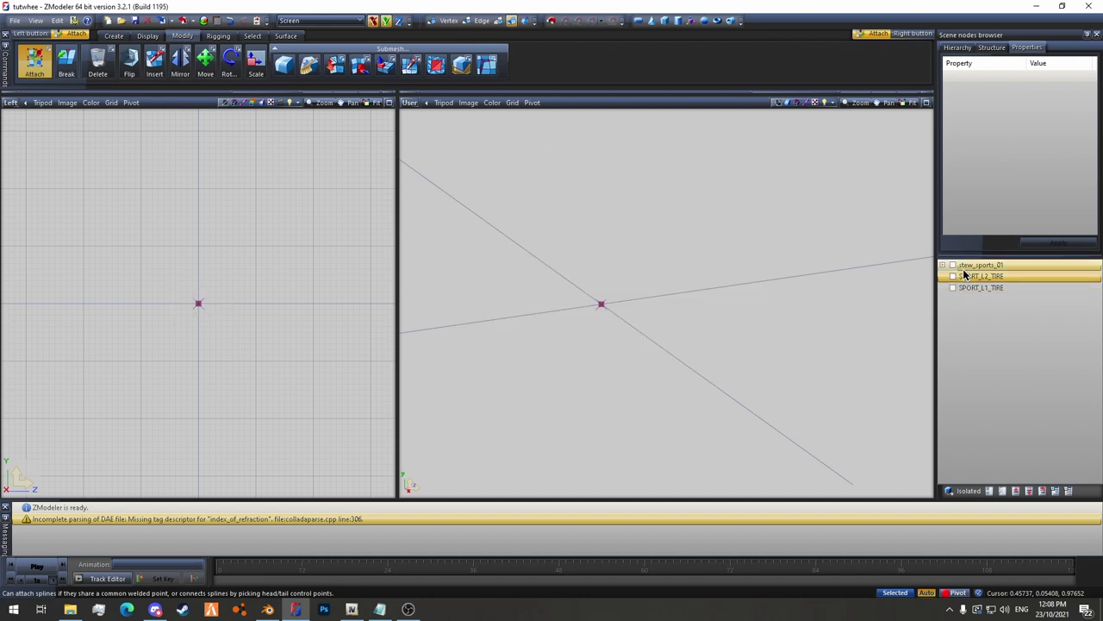
click(943, 265)
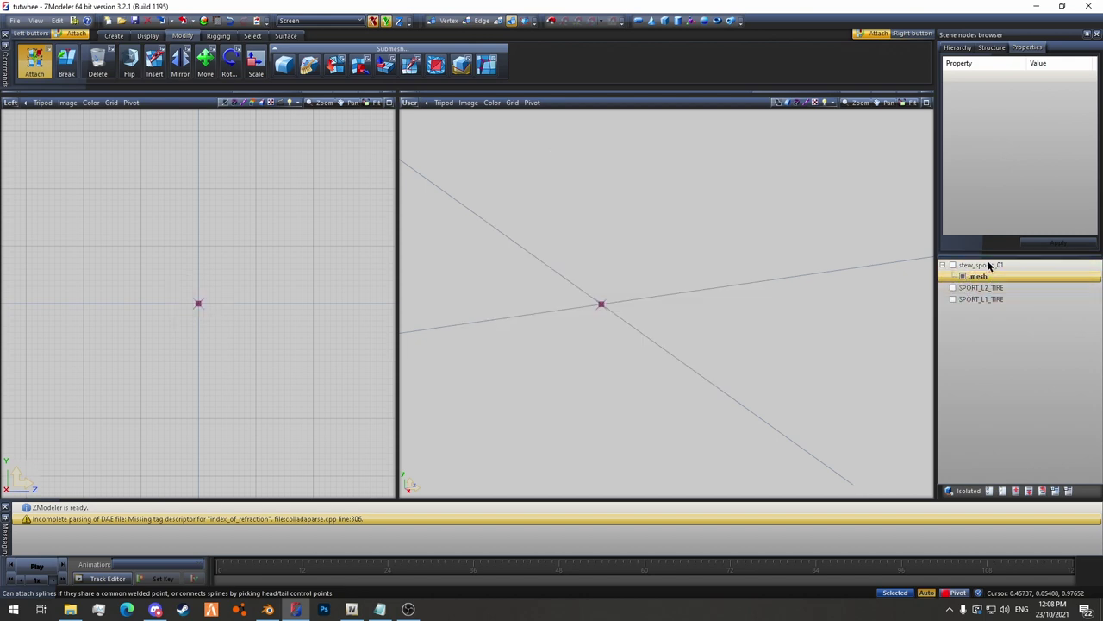
Display the structure states of stew_sports_01's .mesh, lock the list to that mesh, and switch the scene to L1.
click(991, 47)
click(949, 65)
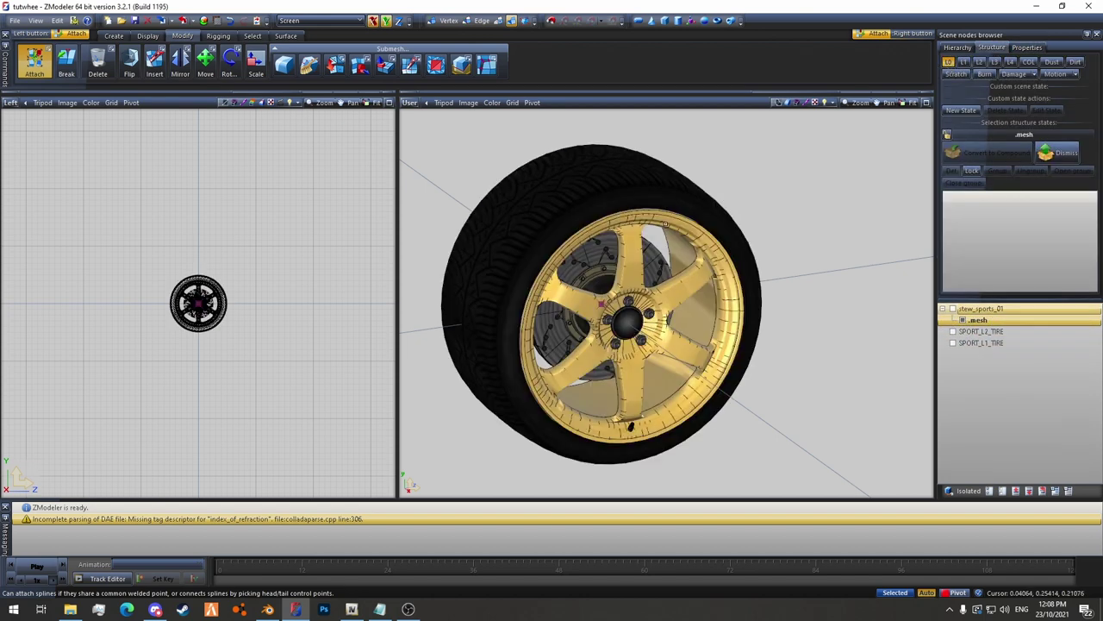
click(964, 62)
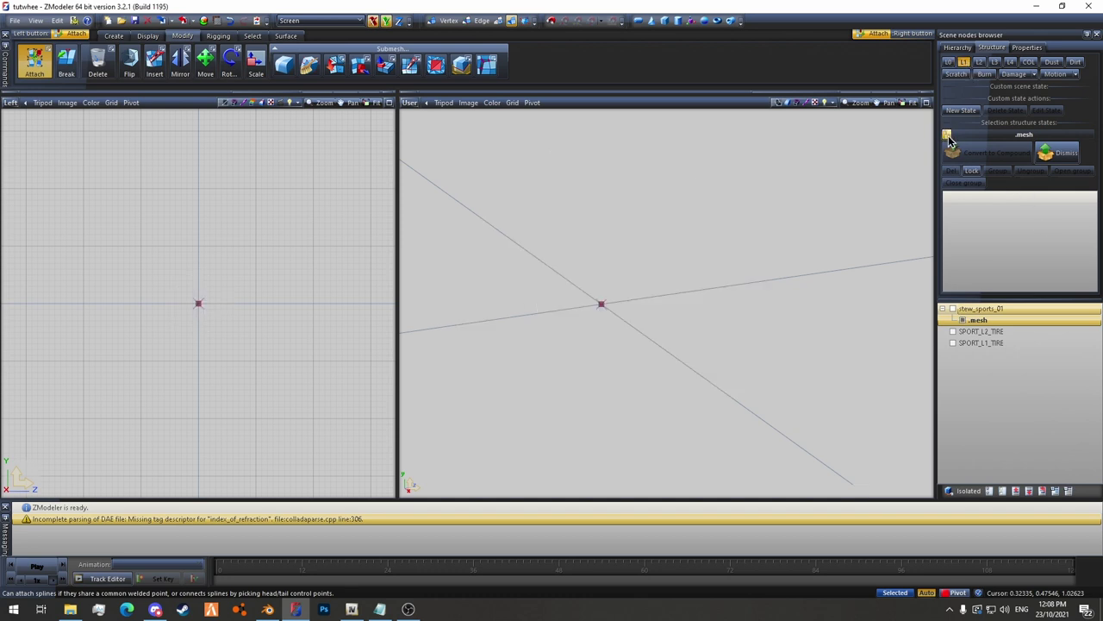
click(991, 321)
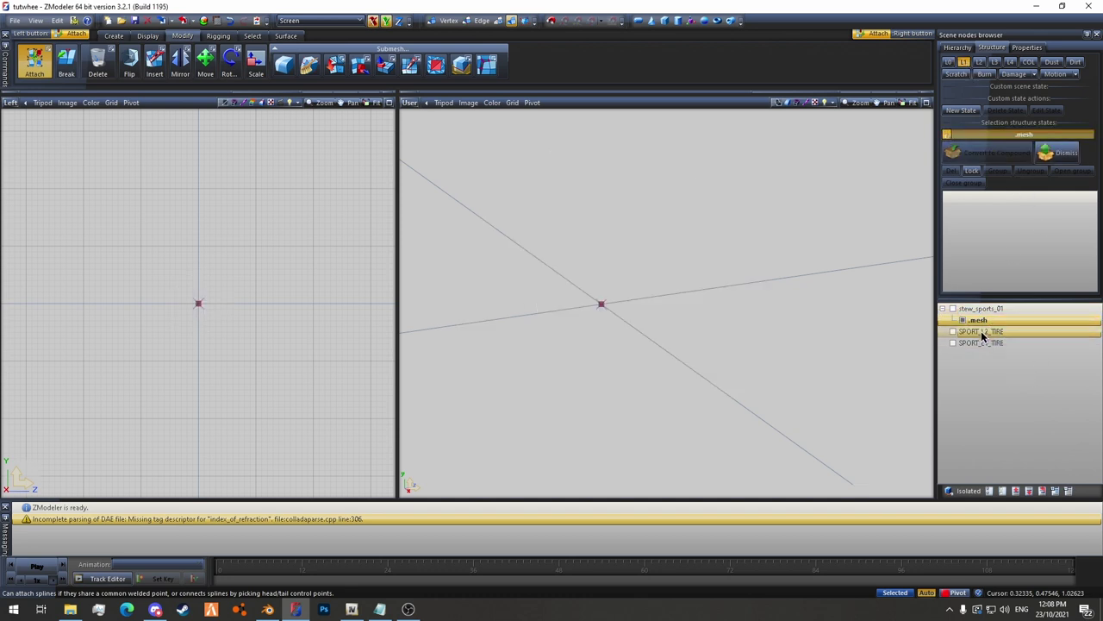
click(949, 64)
click(962, 63)
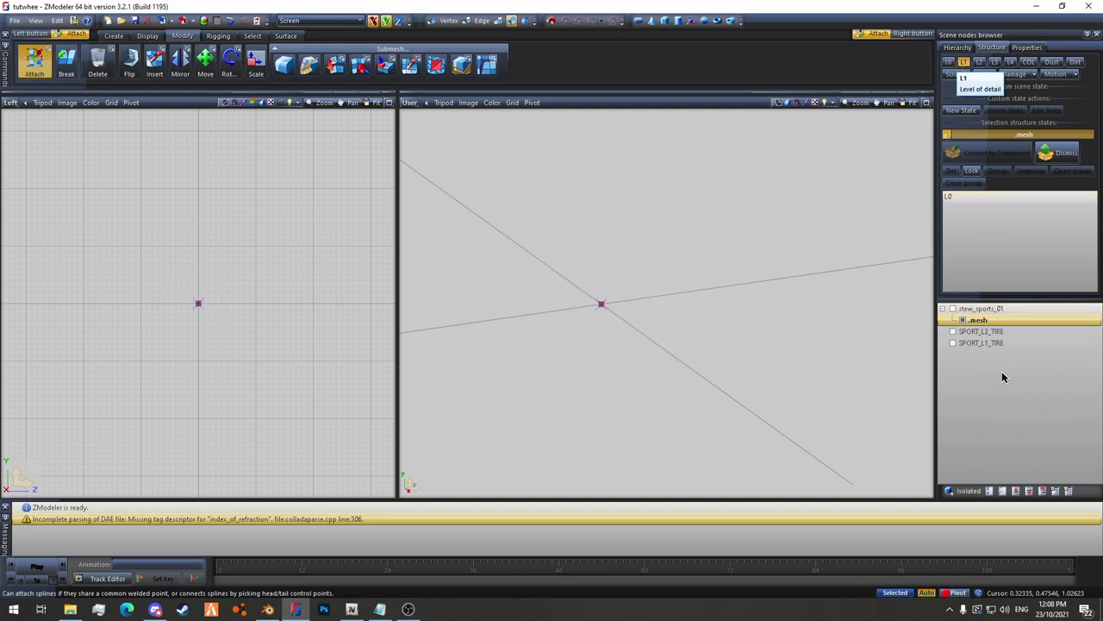
Add SPORT_L1_TIRE as the L1 state and SPORT_L2_TIRE as the L2 state of .mesh, and return to L0.
drag(962, 346, 981, 238)
click(979, 63)
drag(985, 337, 1019, 236)
click(948, 62)
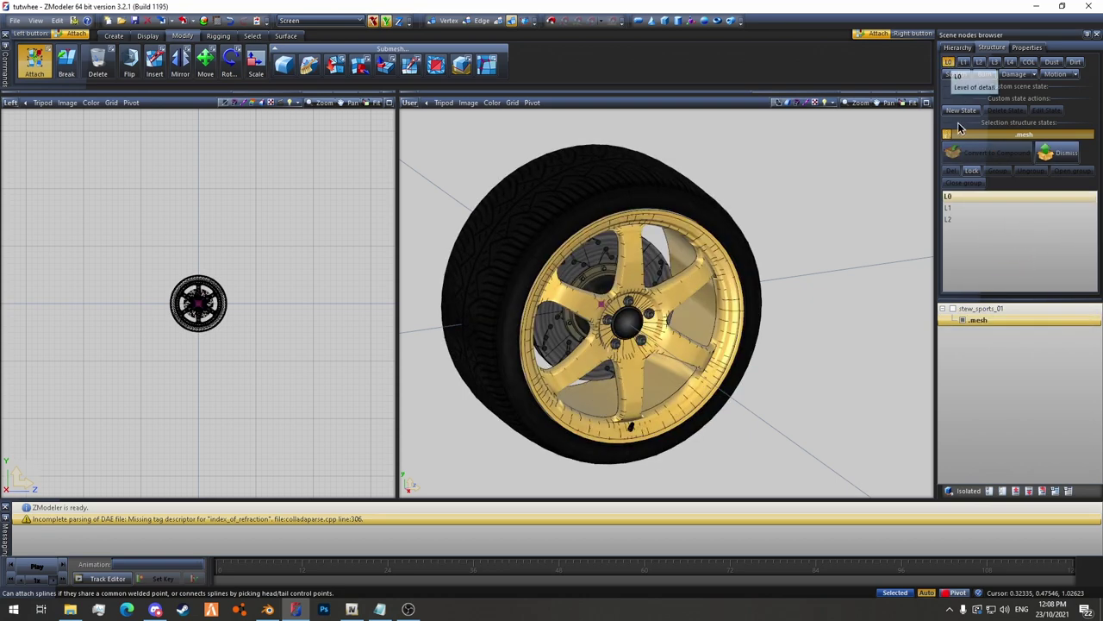
Show stew_sports_01, select the whole wheel, and make a copy of it.
click(952, 308)
scroll(616, 294, down, 6)
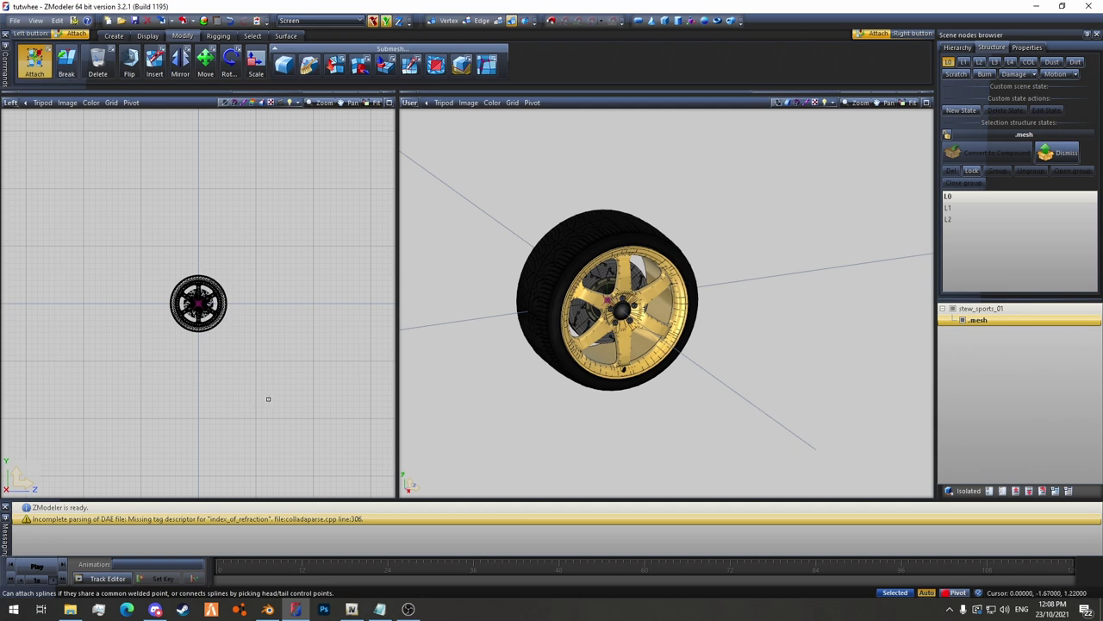
drag(268, 399, 2, 165)
right_click(157, 158)
click(195, 155)
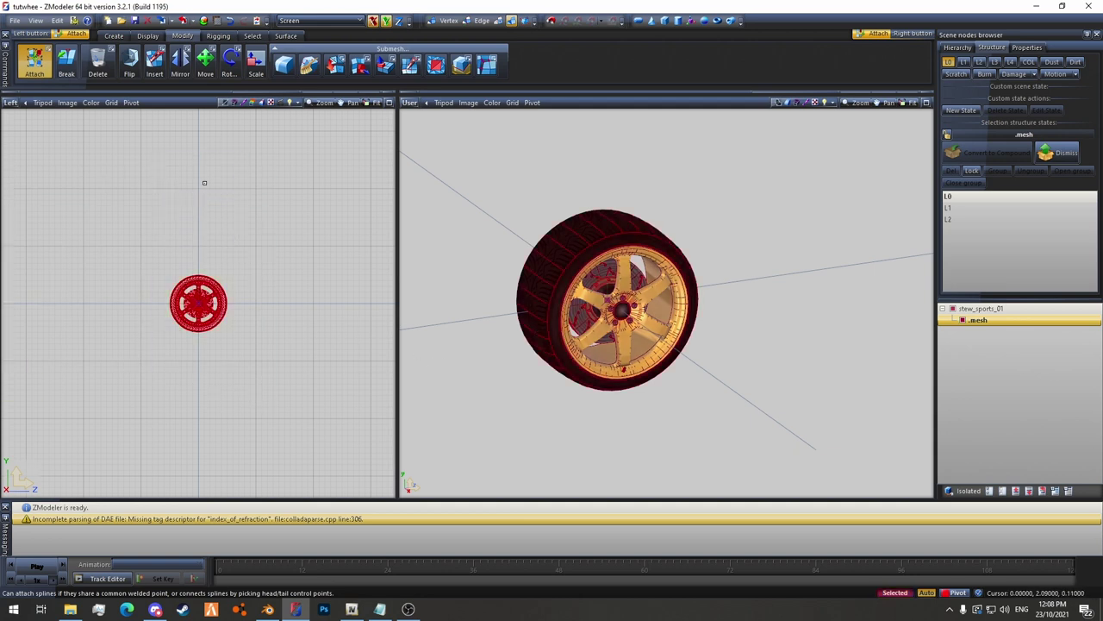
right_click(204, 183)
mouse_move(259, 191)
click(306, 192)
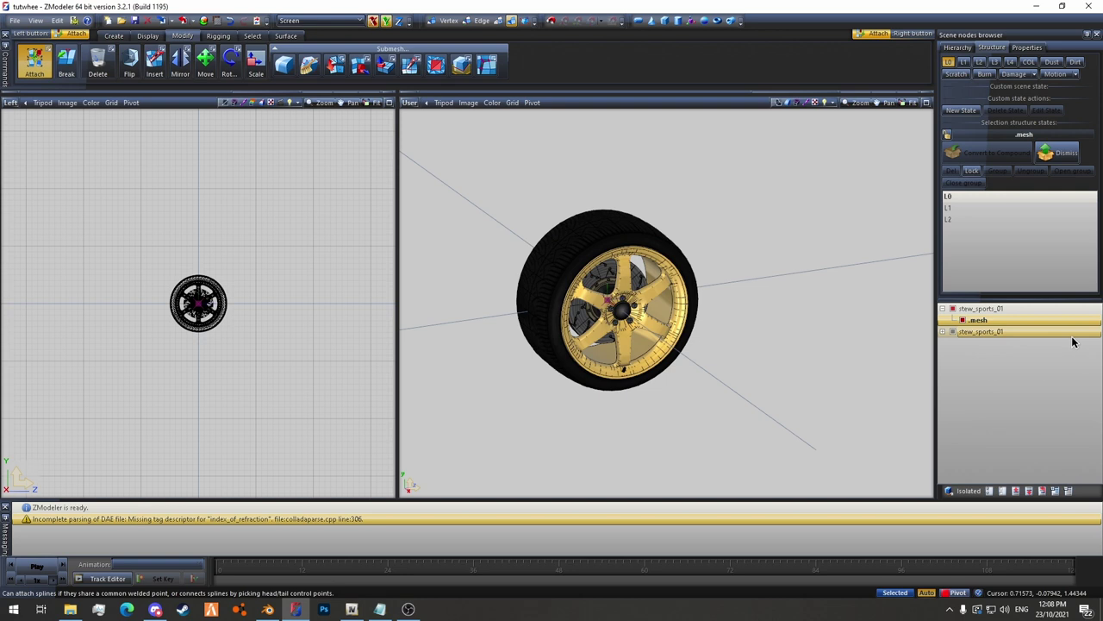
Hide the original stew_sports_01 and rename the copied wheel stew_sports_01c.
click(974, 311)
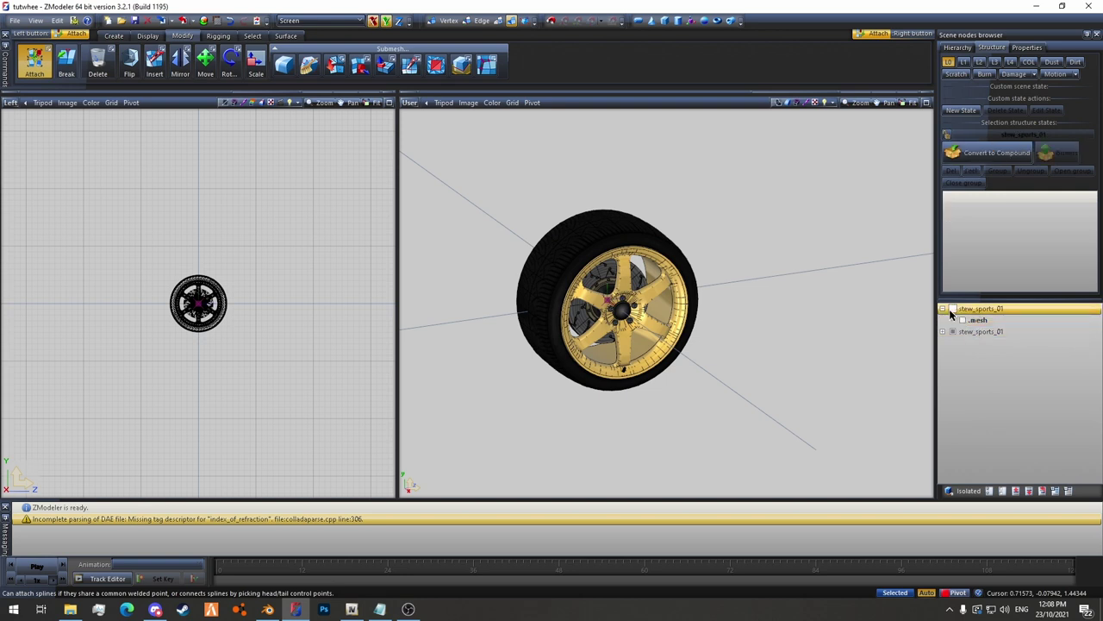
click(943, 308)
click(943, 320)
click(982, 320)
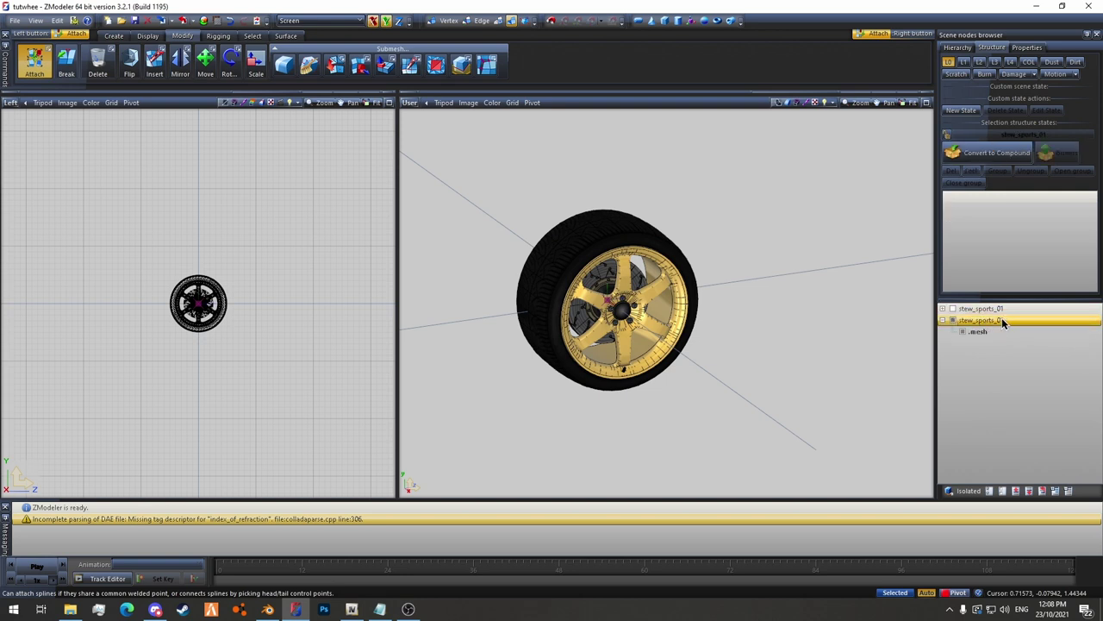
click(1009, 320)
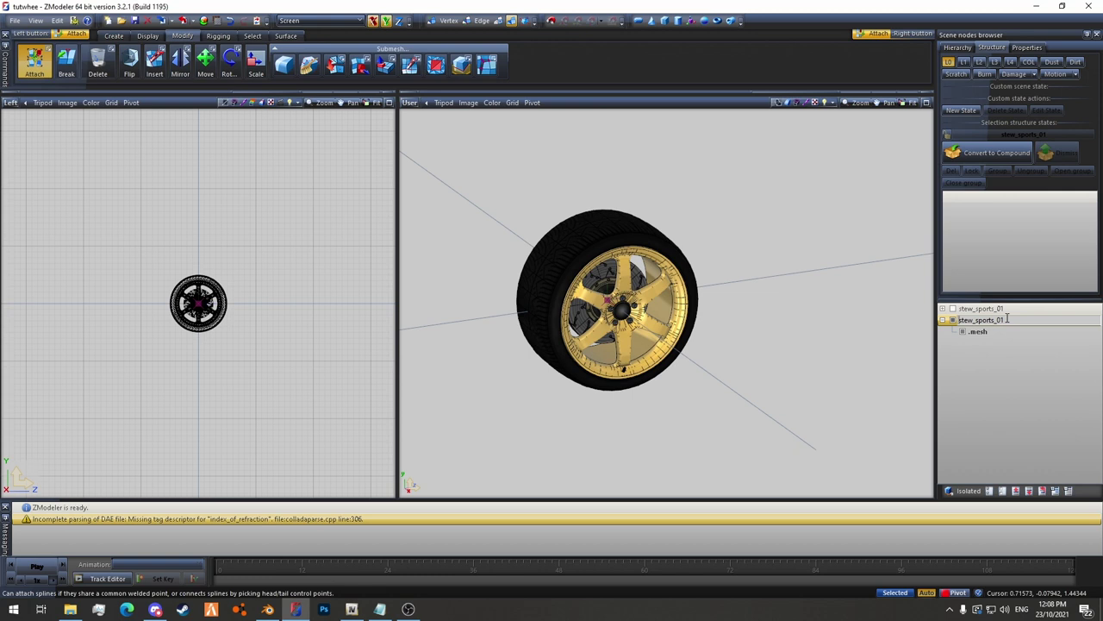
text(c)
key(Return)
Replace the vehicle_generic_smallspecmap [PAINT:4] material on stew_sports_01c's mesh with vehicle_generic_tyrewallblack.
click(976, 333)
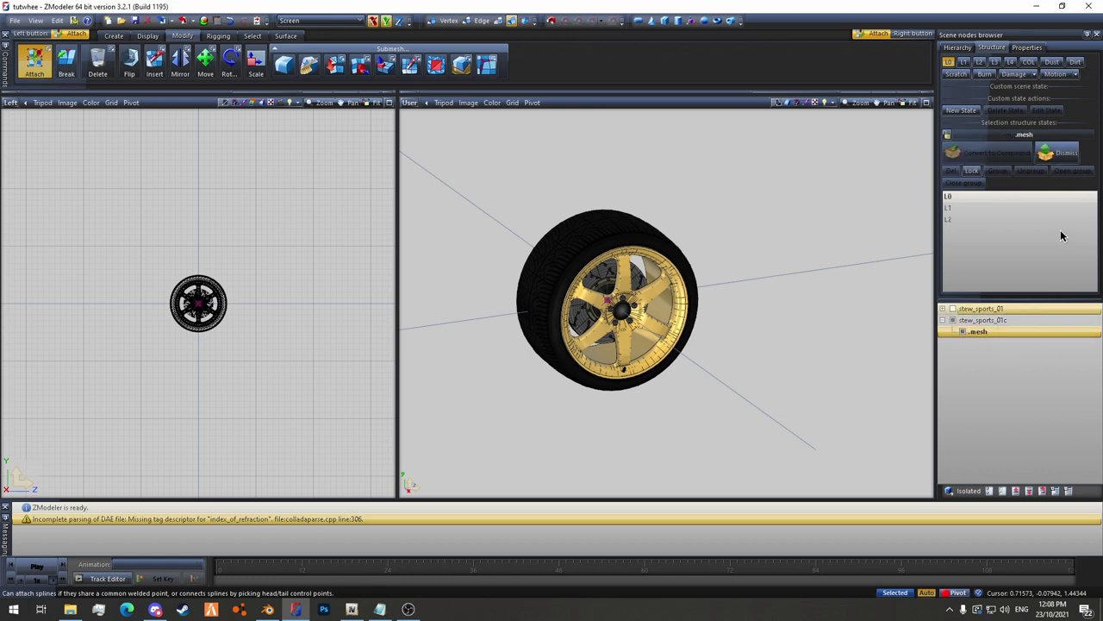
click(201, 22)
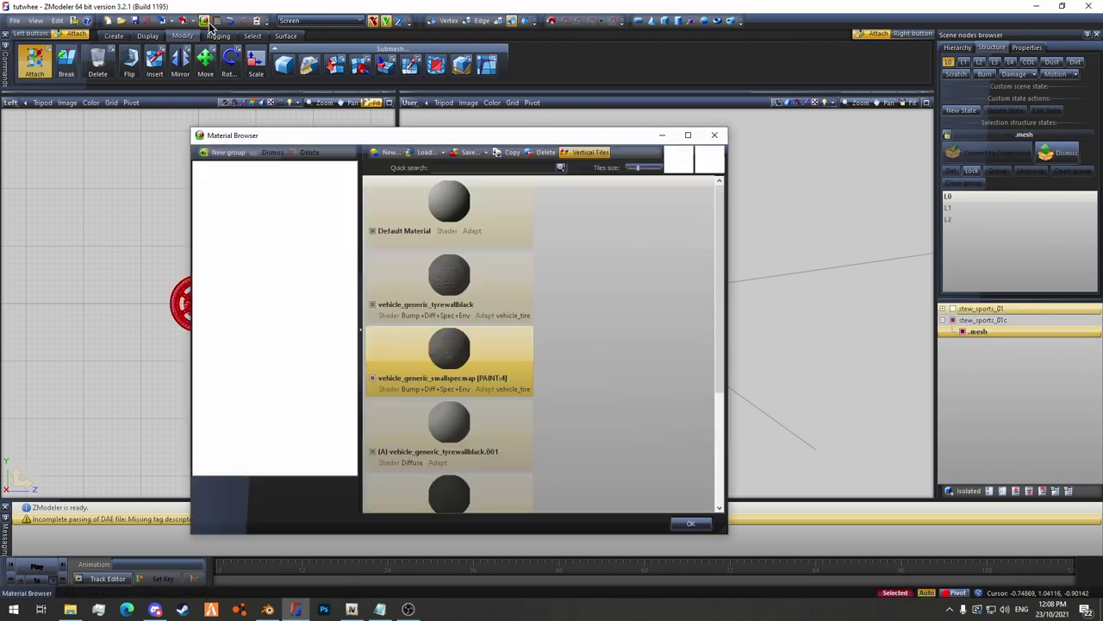
click(443, 291)
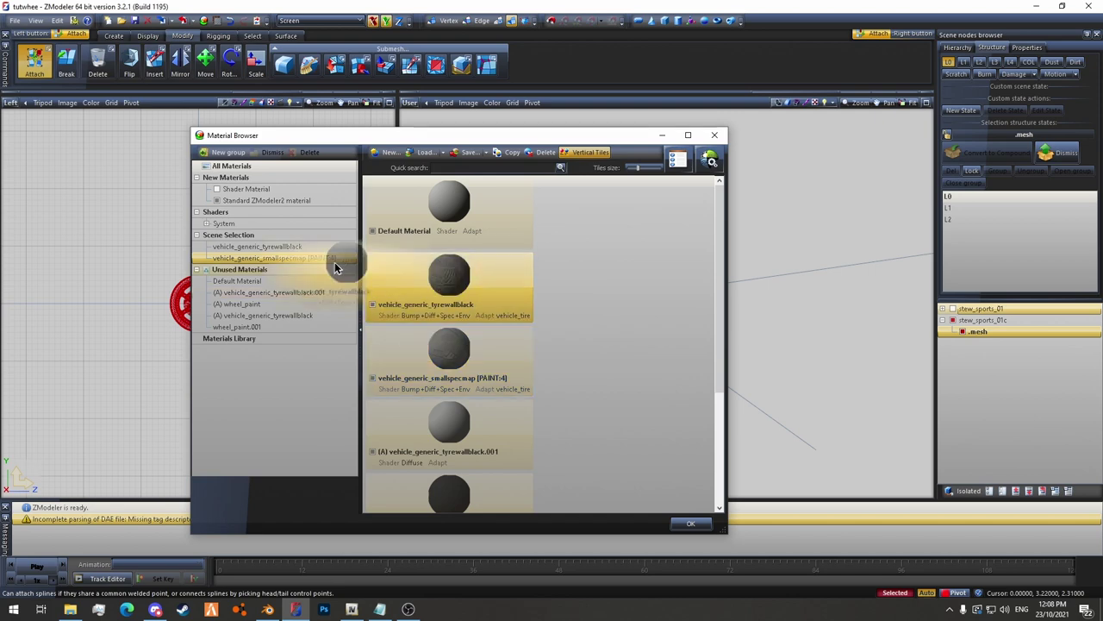
click(320, 258)
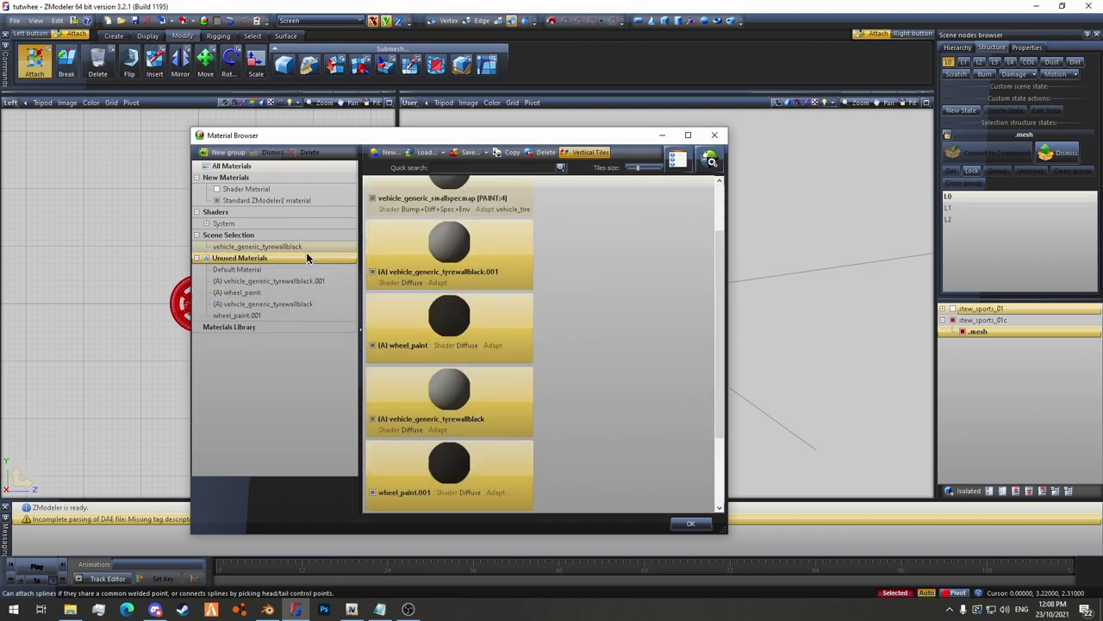
click(303, 248)
click(690, 523)
scroll(600, 380, up, 4)
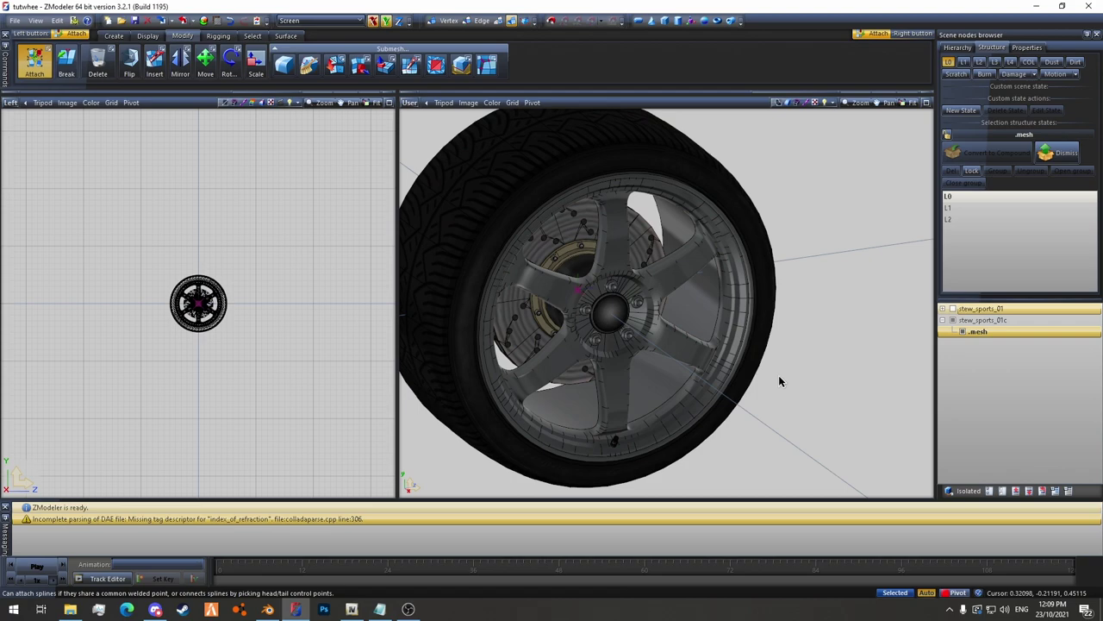
middle_drag(778, 375, 805, 274)
scroll(804, 274, down, 2)
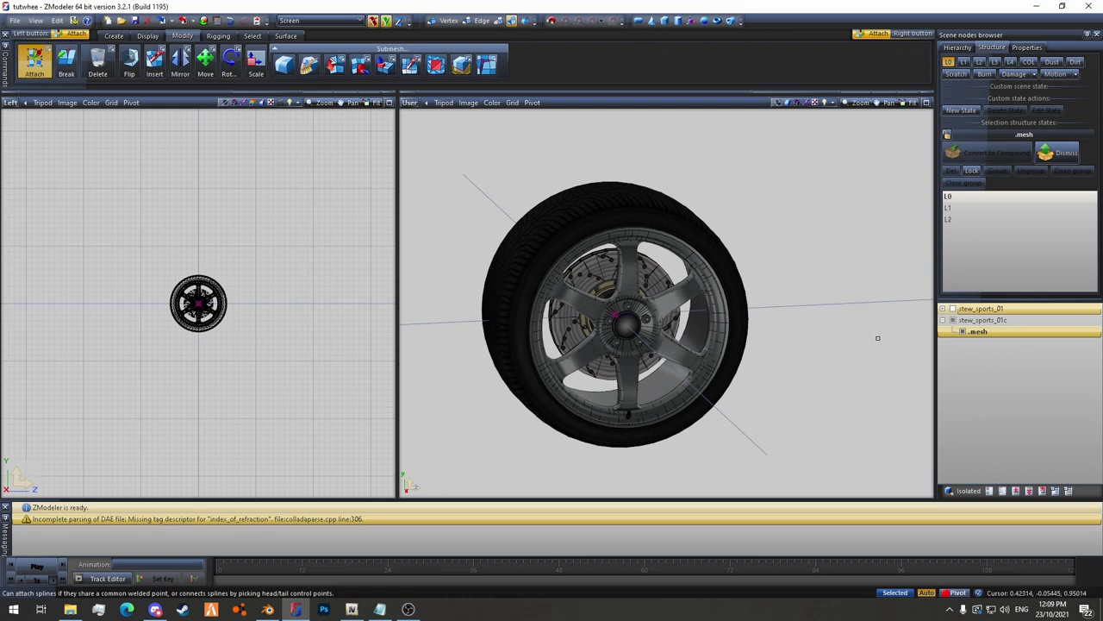
Collapse stew_sports_01c and show the original stew_sports_01 alongside it.
click(943, 319)
click(952, 309)
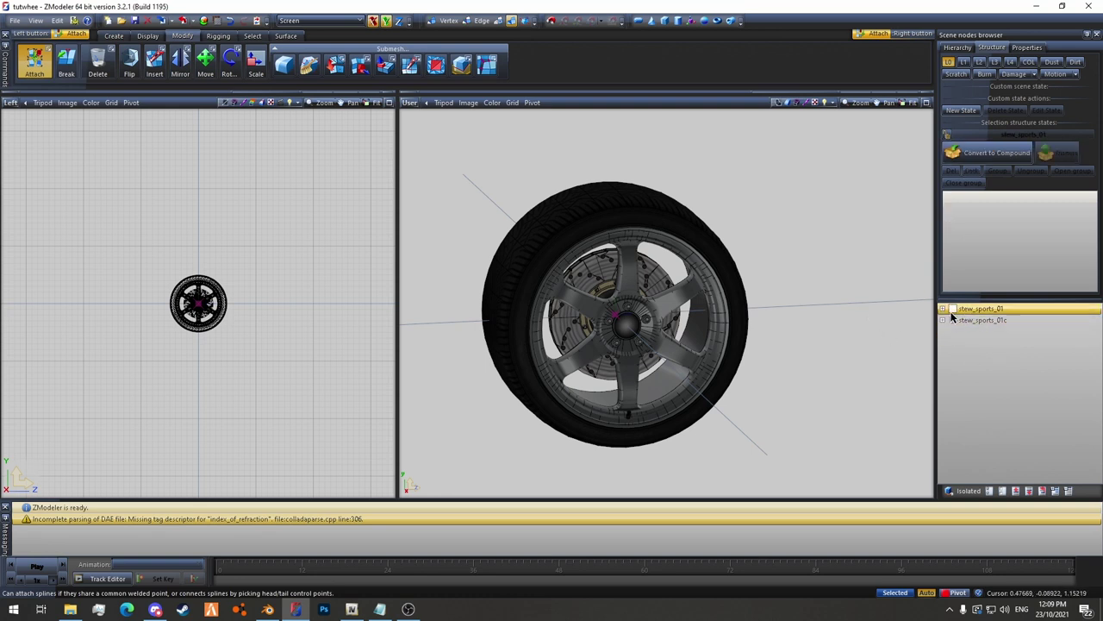
click(943, 309)
click(942, 308)
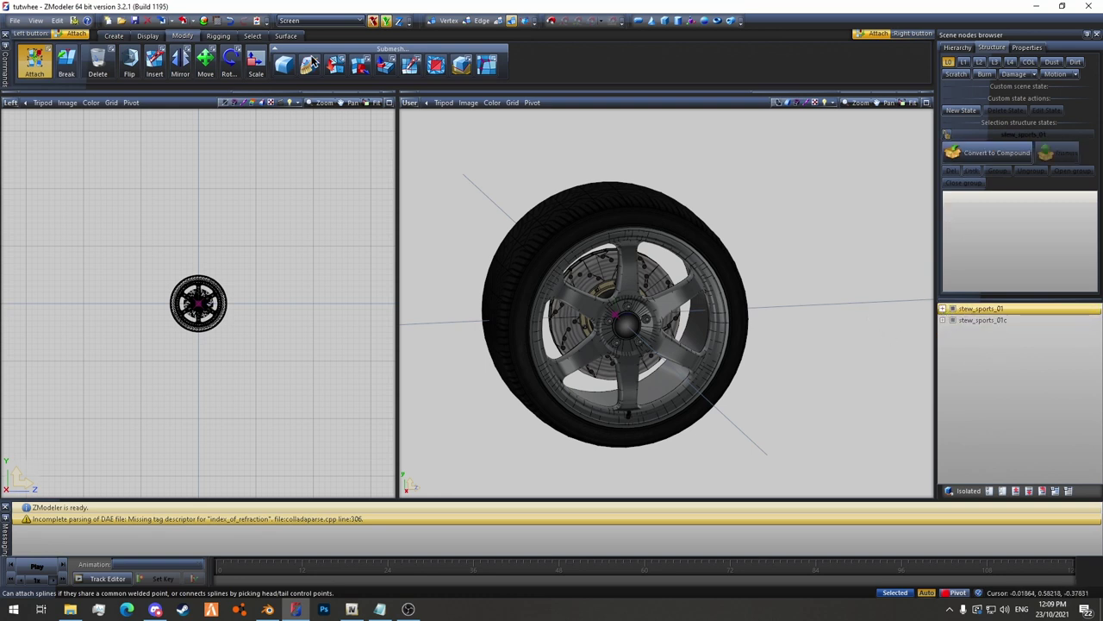
Export stew_sports_01 and stew_sports_01c with Multiple Export as .ydr files to the TutorialWheels\Exported folder.
click(195, 21)
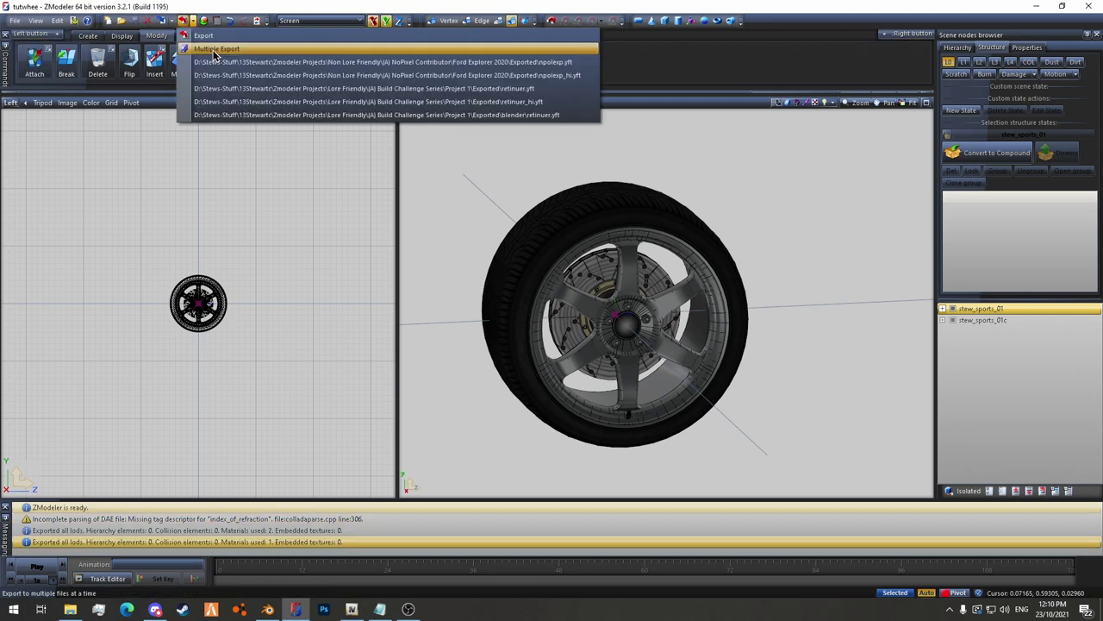
click(215, 51)
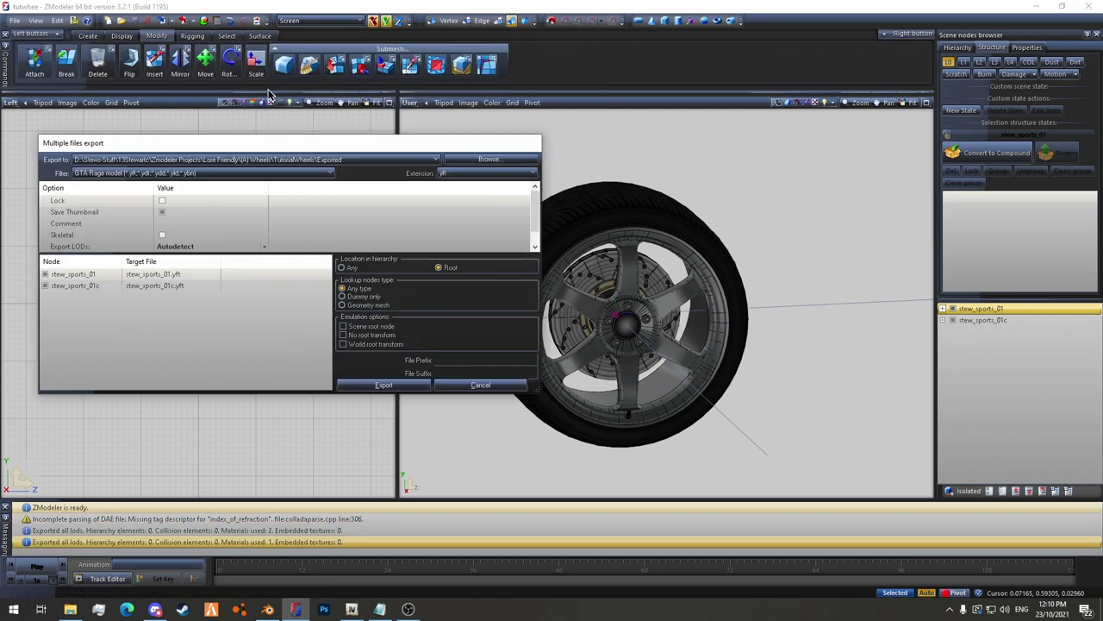
click(476, 172)
click(468, 190)
click(392, 385)
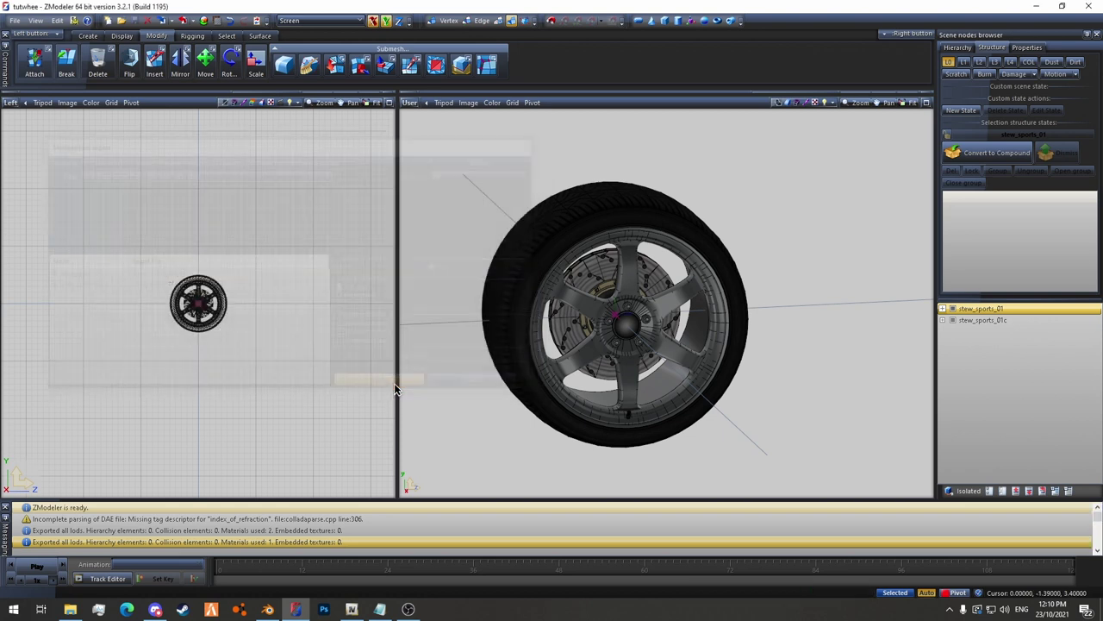
Switch to OpenIV and add the exported stew_sports_01.ydr and stew_sports_01c.ydr files to the empty stew_wheels_mods.rpf archive.
click(355, 607)
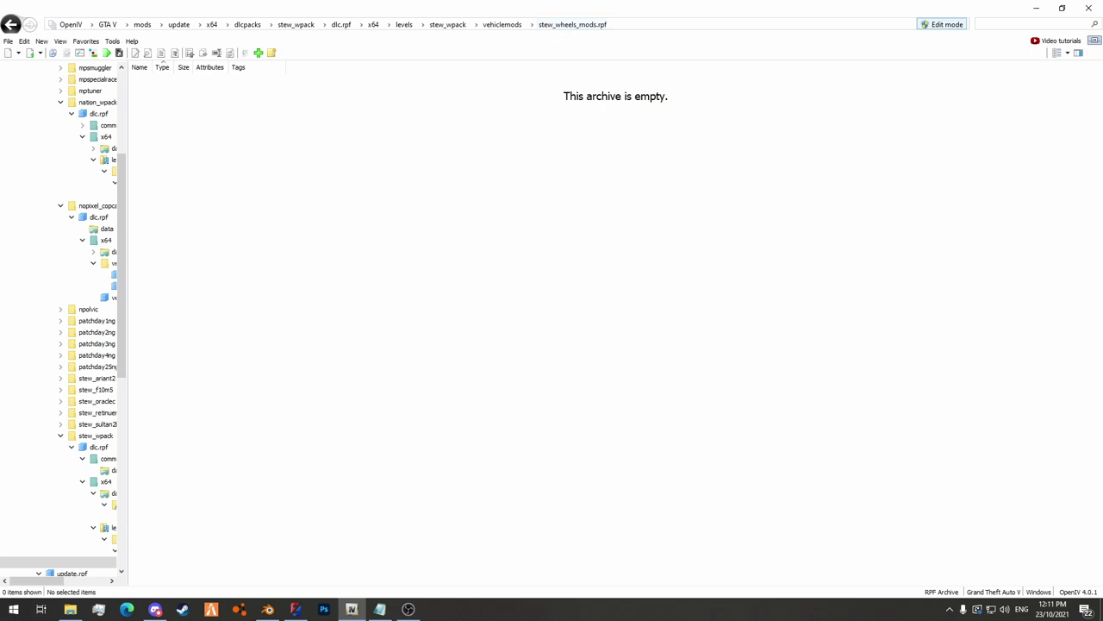
click(70, 609)
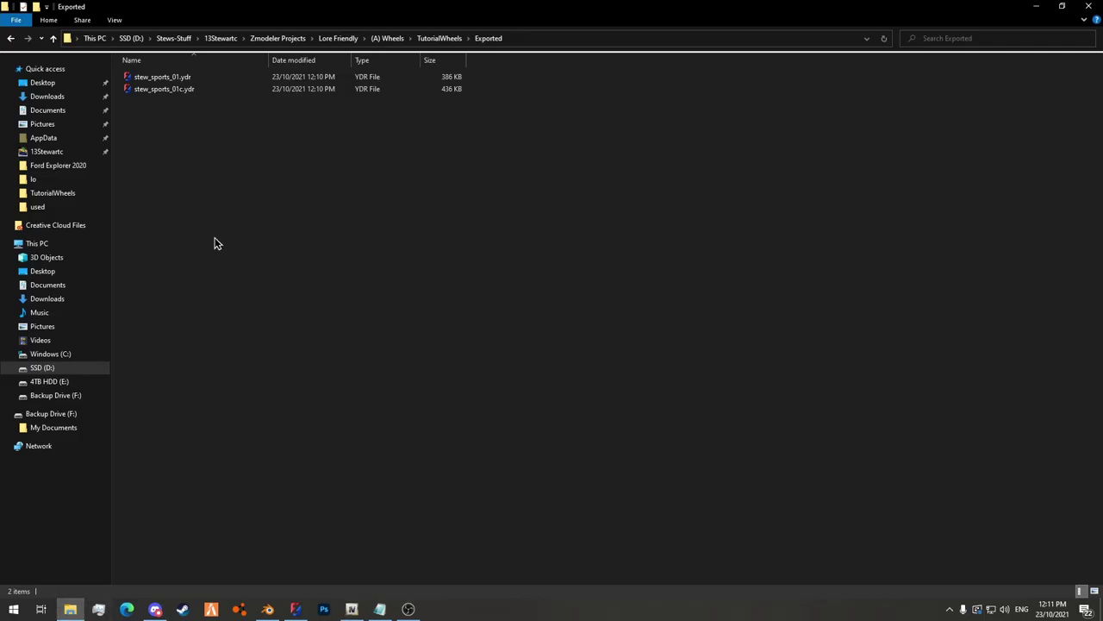
drag(231, 193, 181, 117)
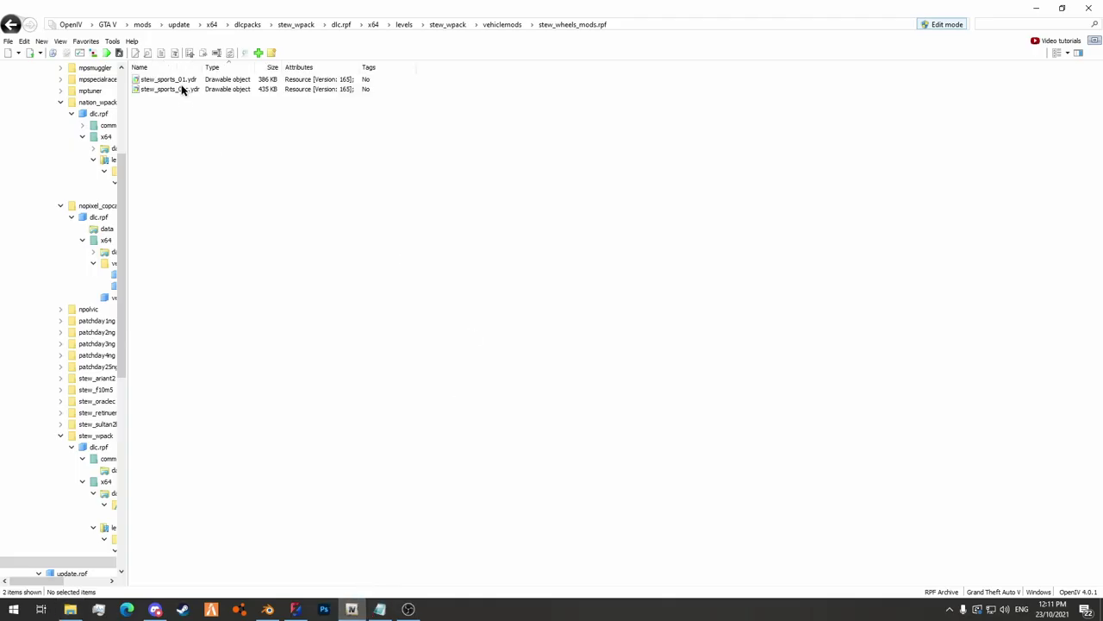
Preview stew_sports_01.ydr in the model viewer at the high, medium and low levels of detail.
double_click(184, 80)
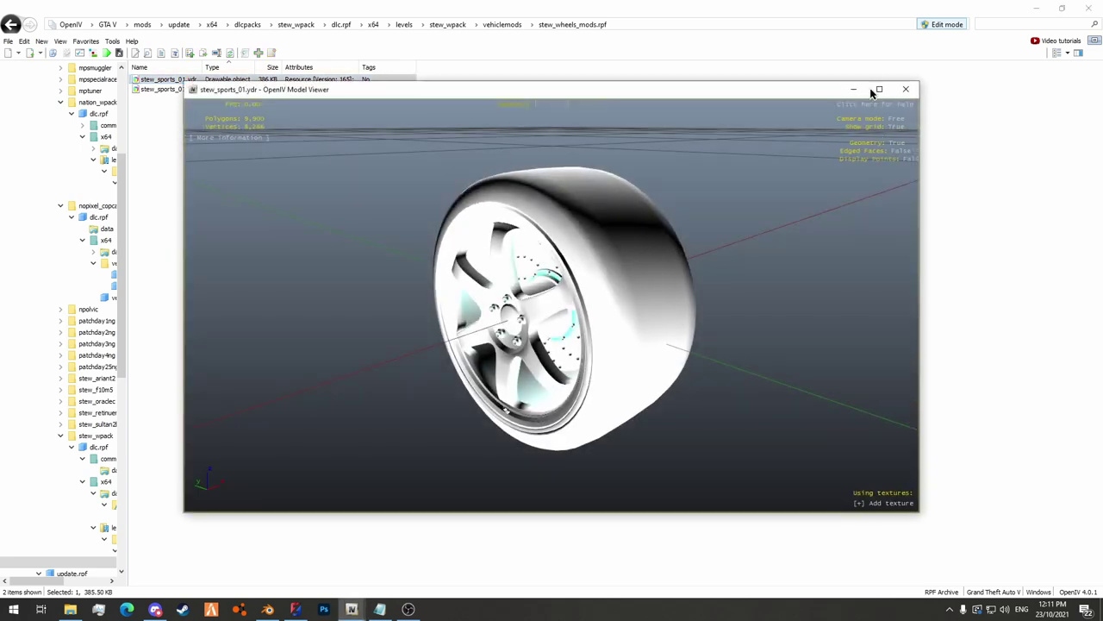
click(906, 89)
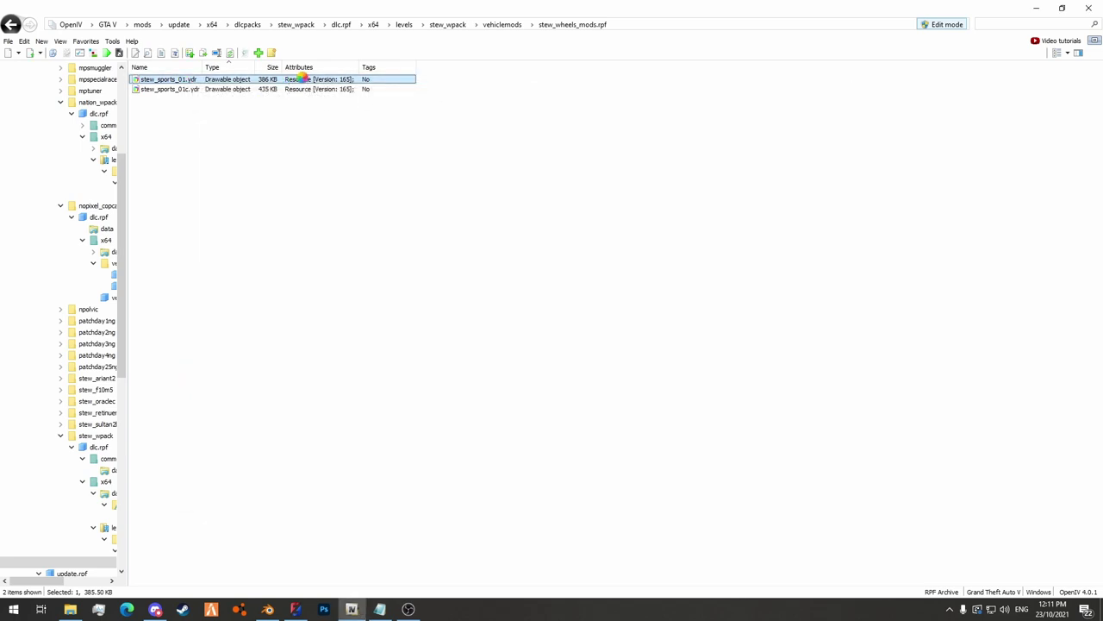
double_click(297, 78)
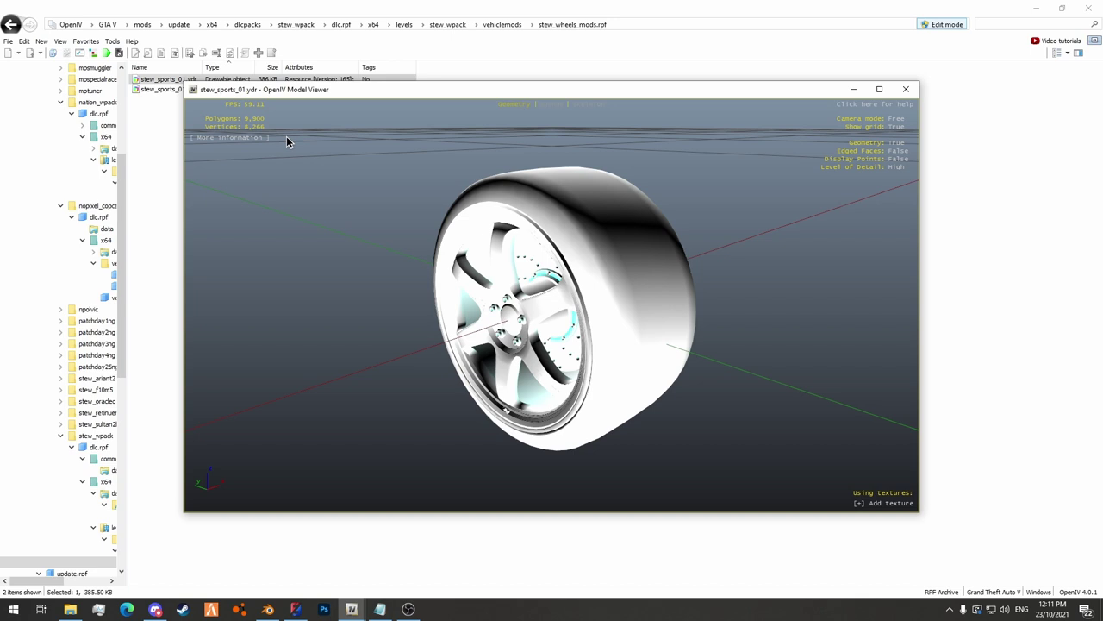
click(897, 169)
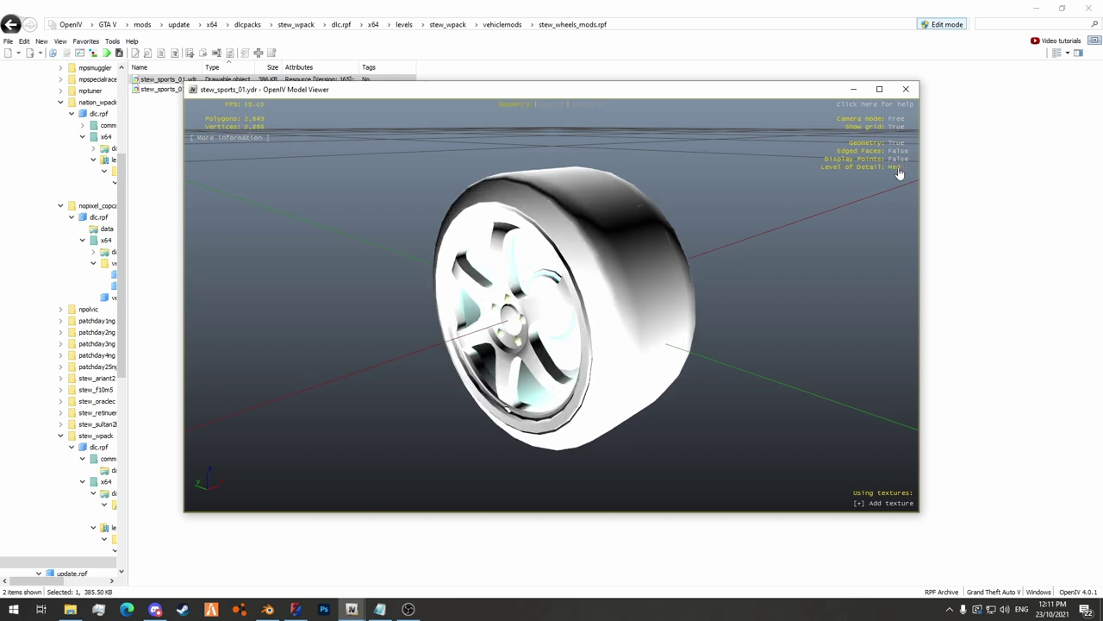
click(897, 169)
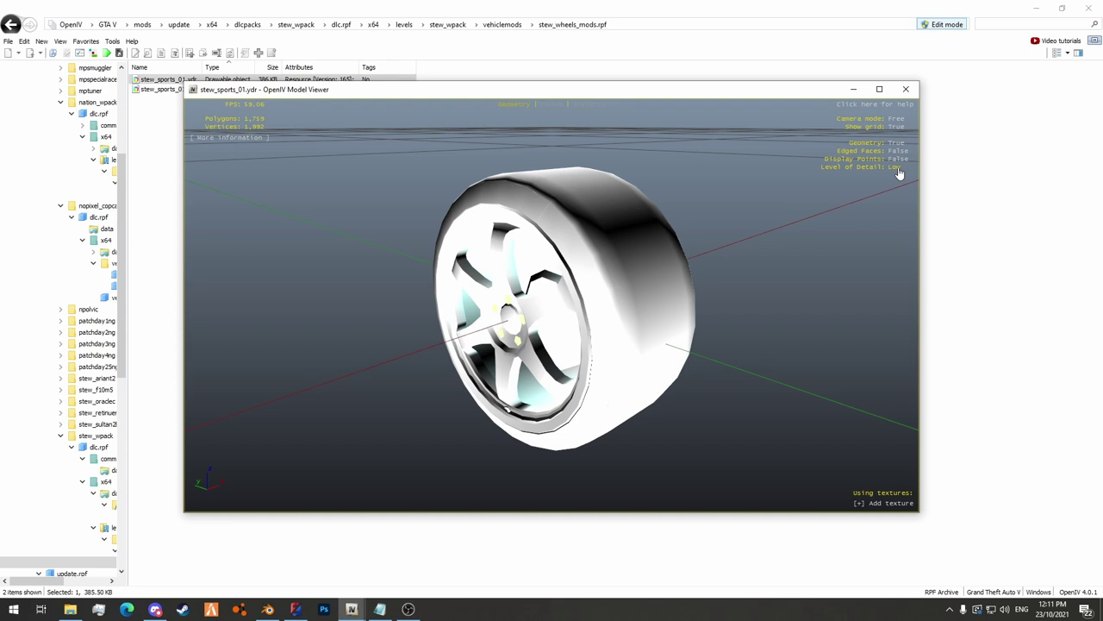
click(908, 89)
click(389, 129)
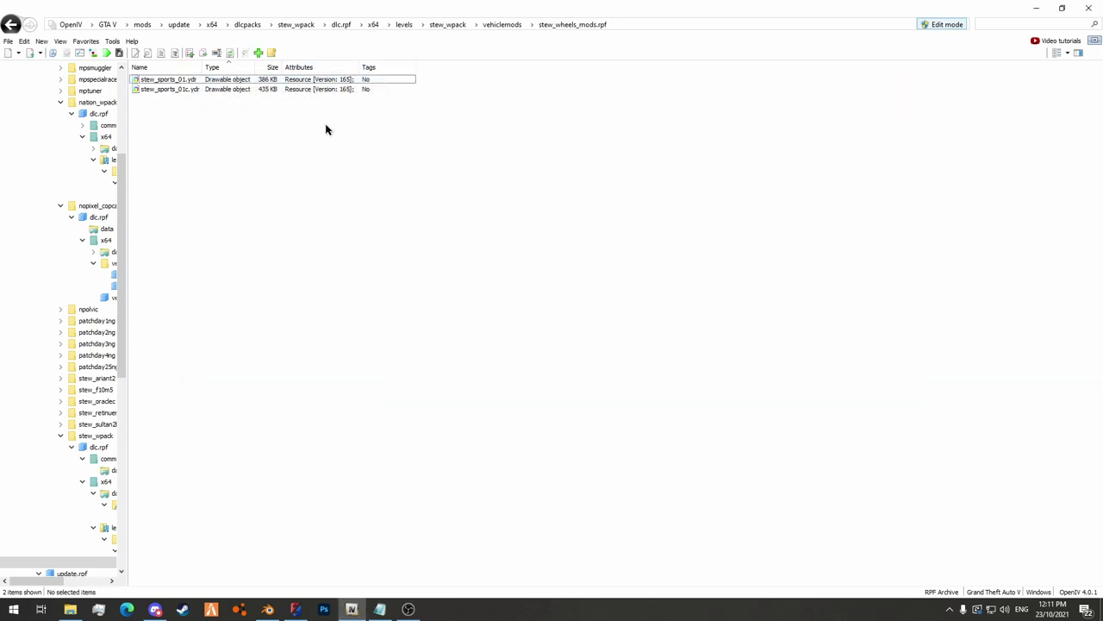
Copy the name of stew_sports_01.ydr and open carcols.meta from the common\data folder of dlc.rpf for editing.
click(163, 82)
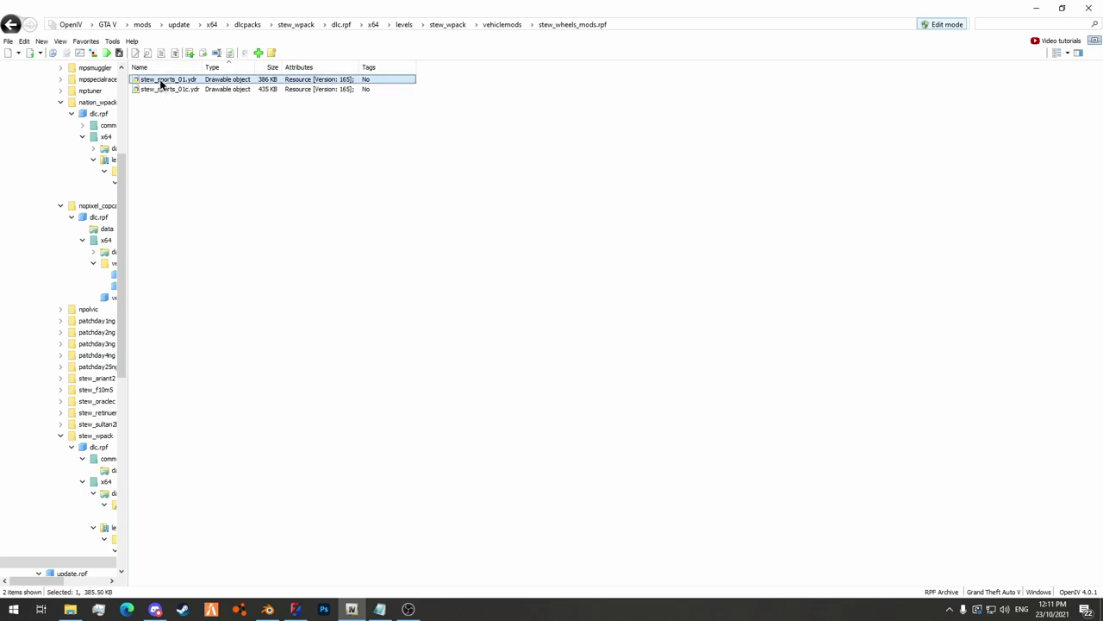
click(160, 81)
key(ctrl+c)
click(231, 82)
click(342, 25)
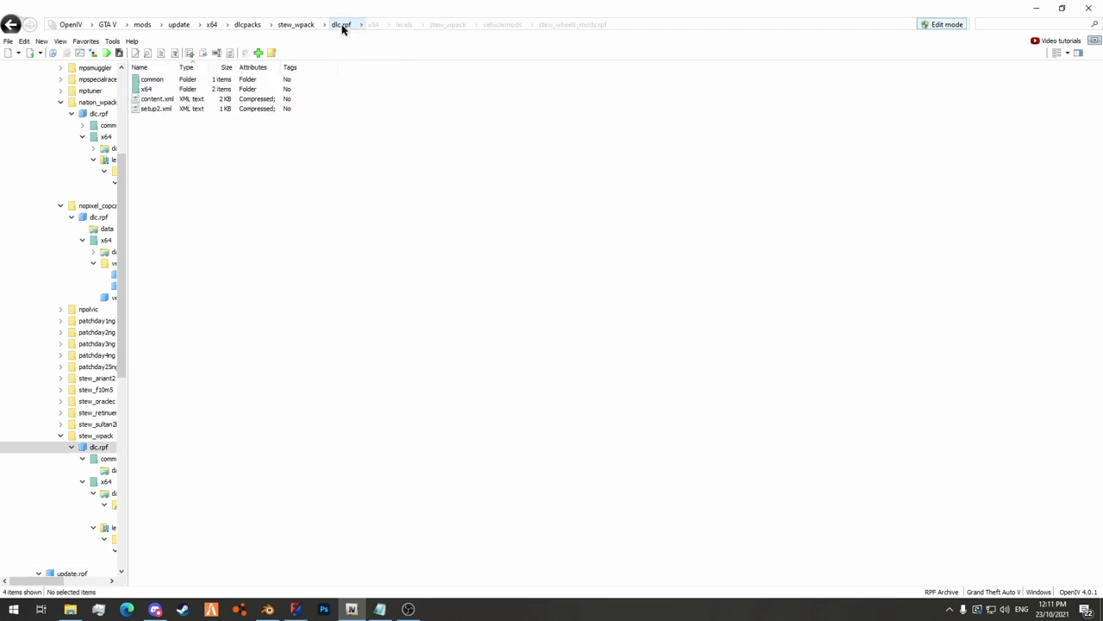
double_click(179, 83)
double_click(180, 81)
right_click(178, 78)
click(211, 101)
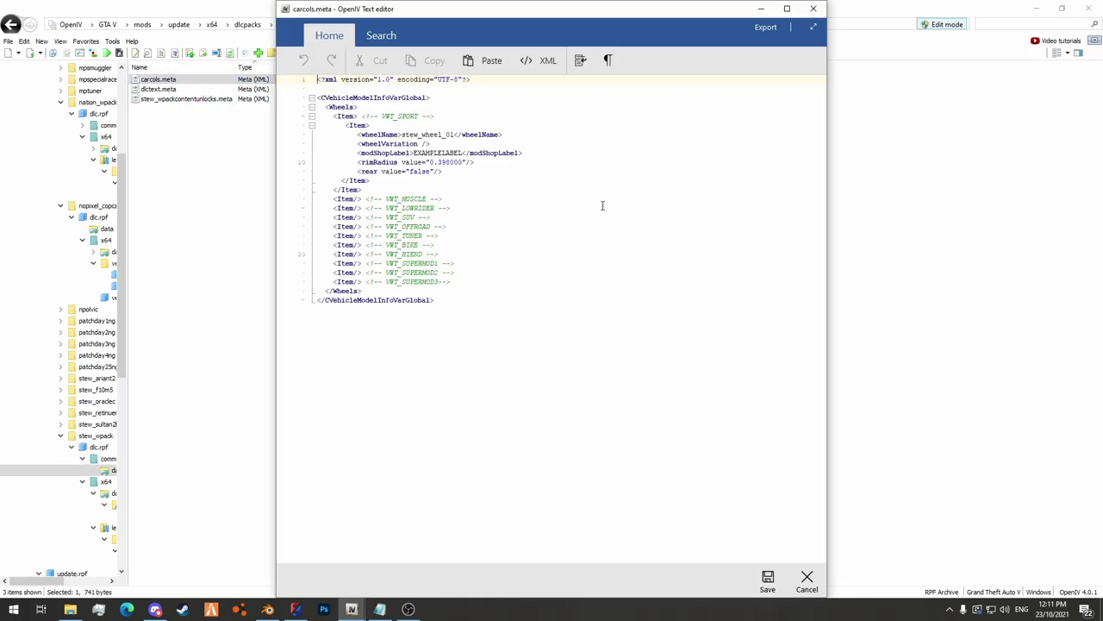
Set the VWT_SPORT item's wheelName to stew_sports_01 and its modShopLabel to STEW_SPORTS_01.
double_click(422, 135)
key(ctrl+v)
double_click(422, 135)
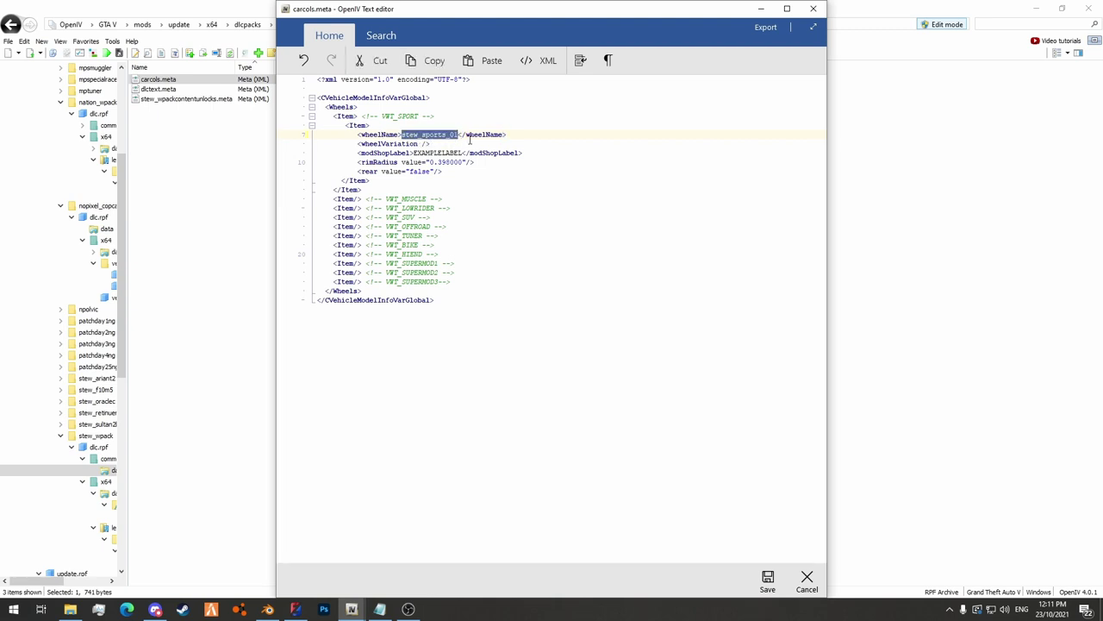
double_click(431, 154)
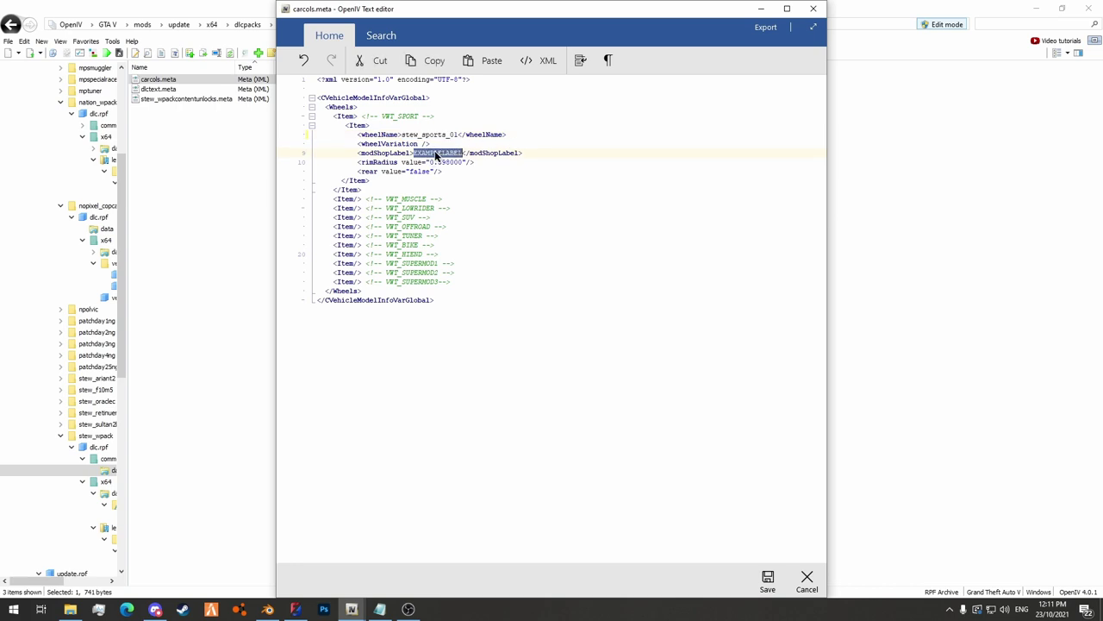
key(ctrl+v)
double_click(441, 154)
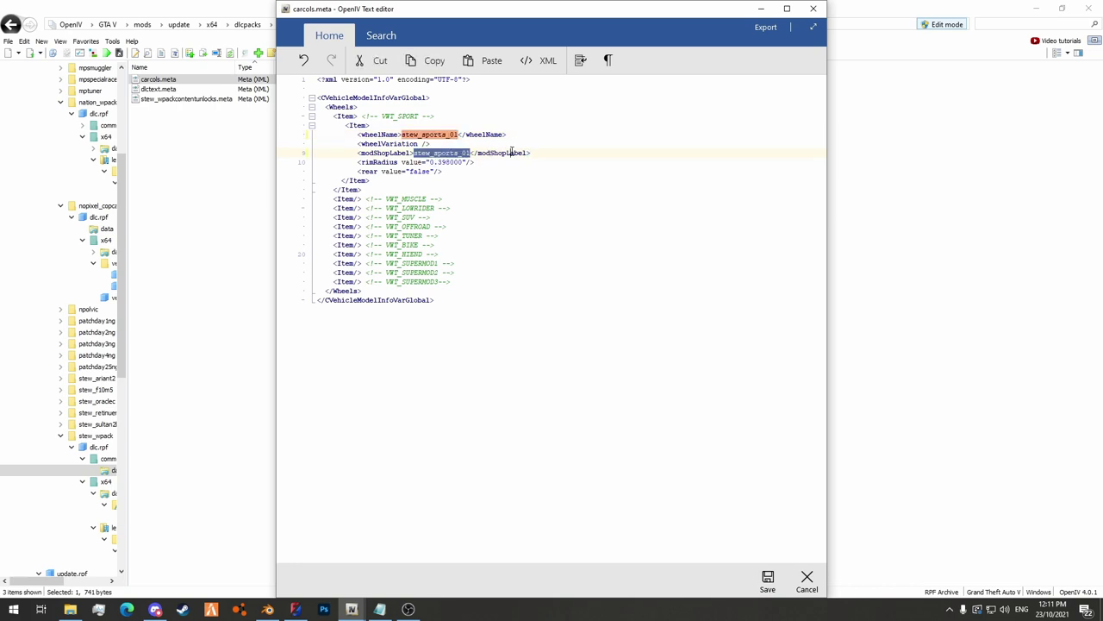
Duplicate the stew_sports_01 item below itself and append "c" to the copy's wheelName and modShopLabel.
drag(375, 183, 287, 129)
key(ctrl+c)
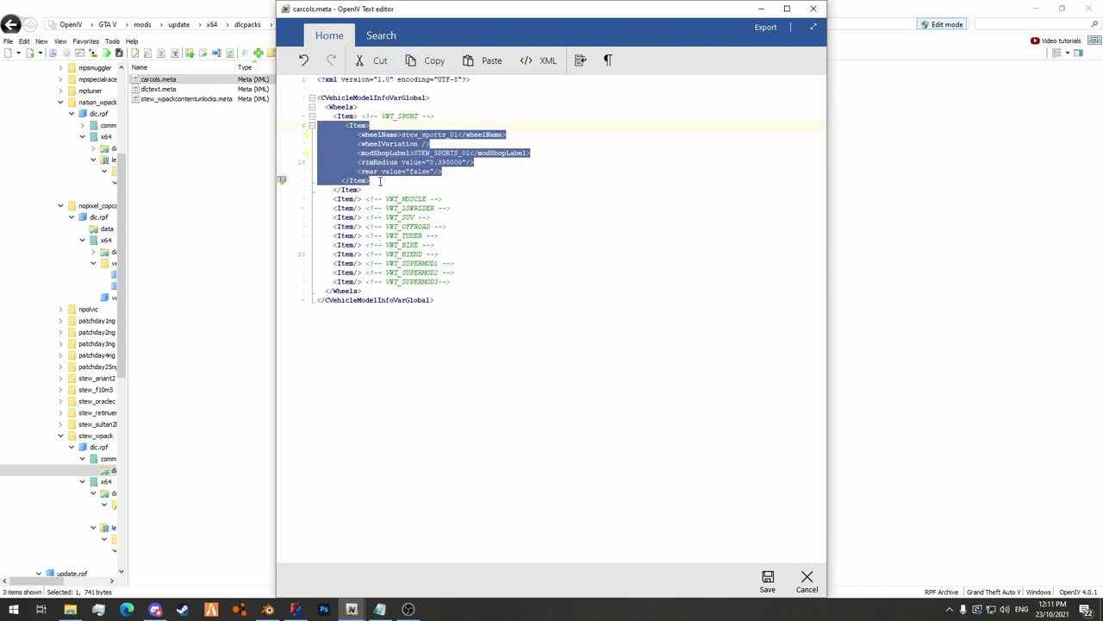
click(379, 181)
key(Return)
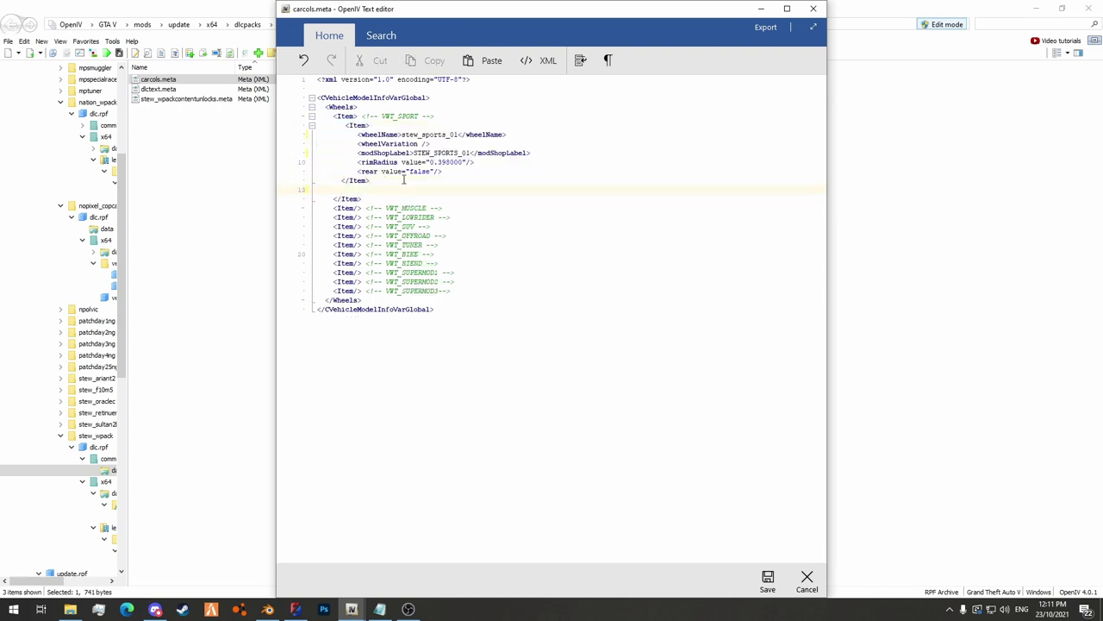
key(ctrl+v)
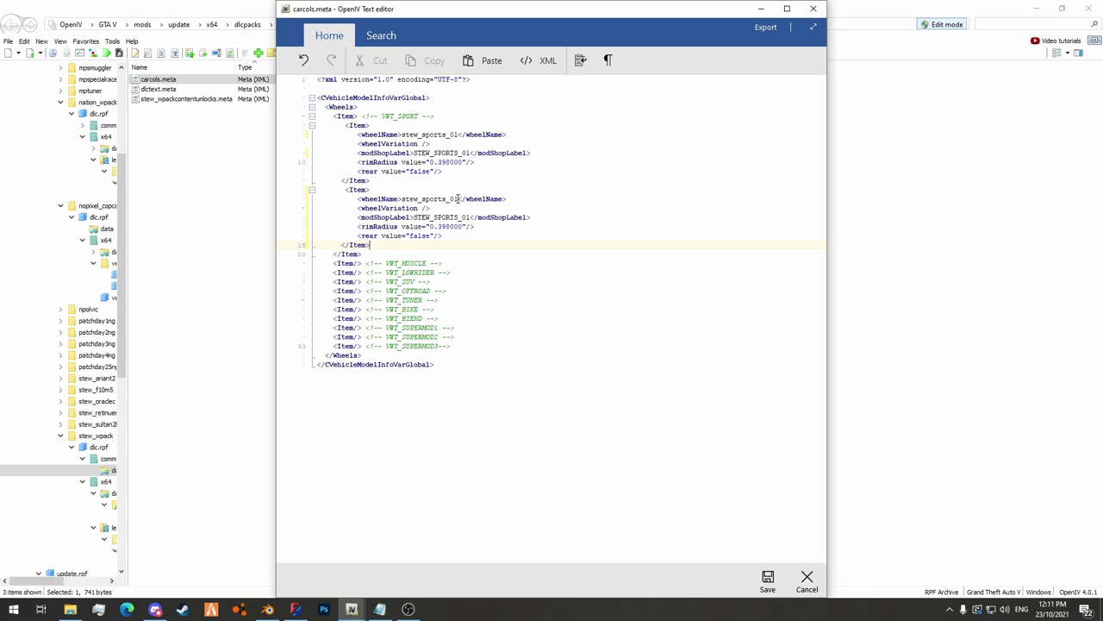
text(c)
click(474, 217)
text(c)
Examine the second item's wheelVariation and wheelName entries and check the wheel model in ZModeler.
double_click(386, 208)
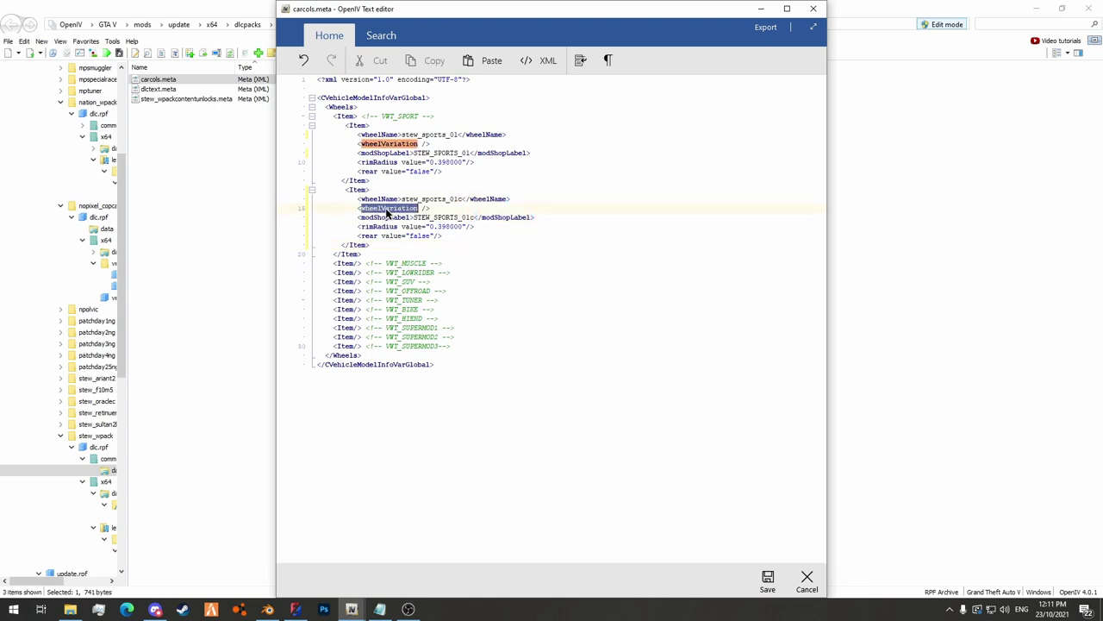
drag(430, 207, 361, 211)
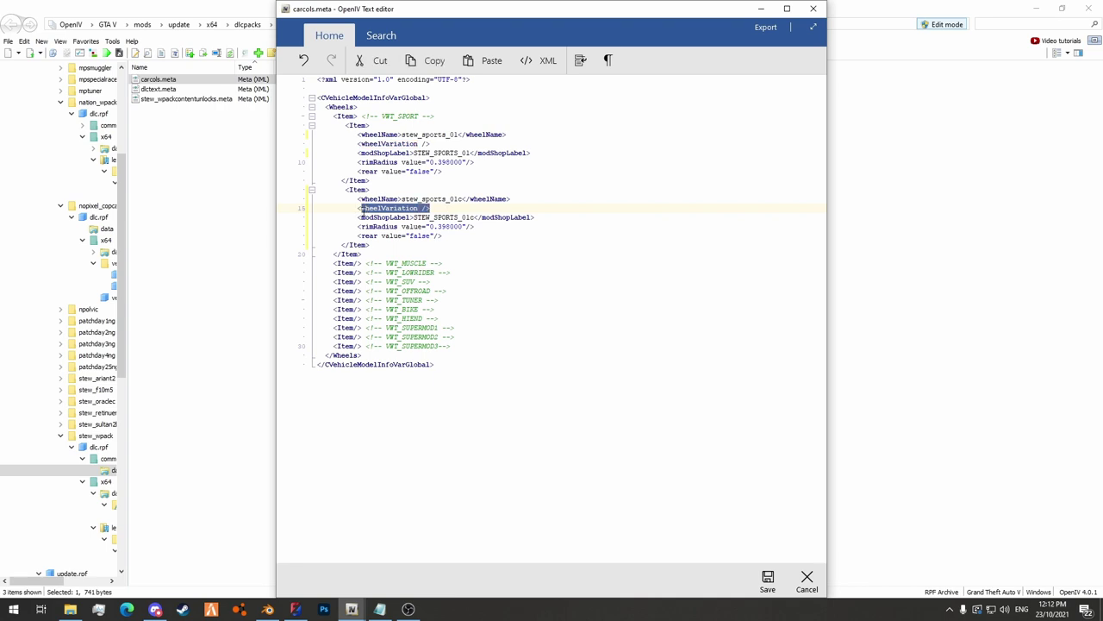
double_click(378, 208)
click(436, 207)
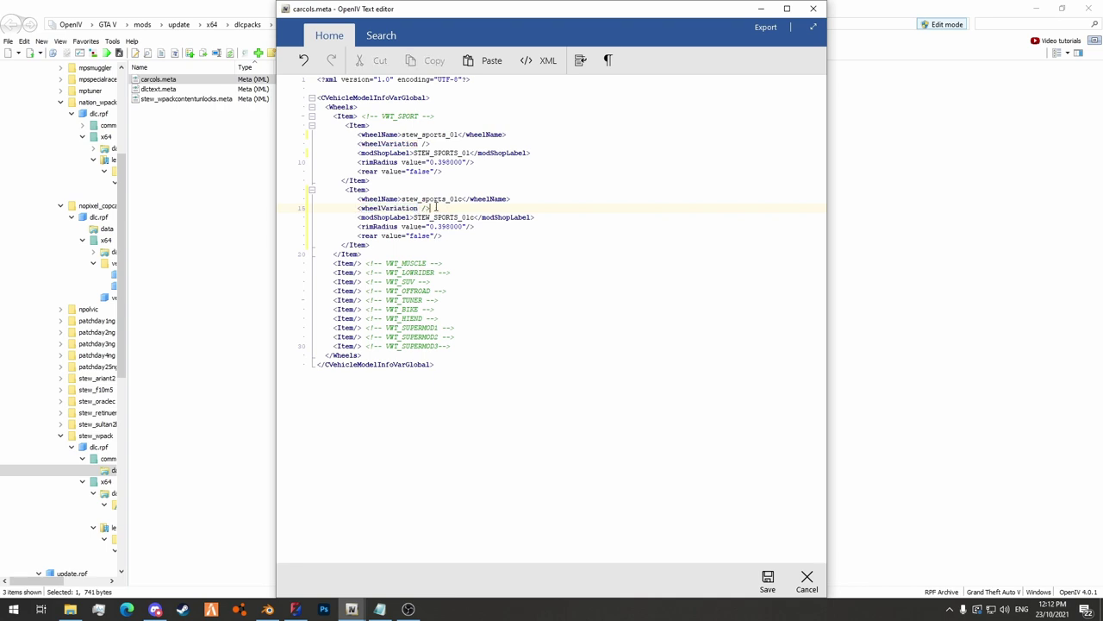
click(296, 609)
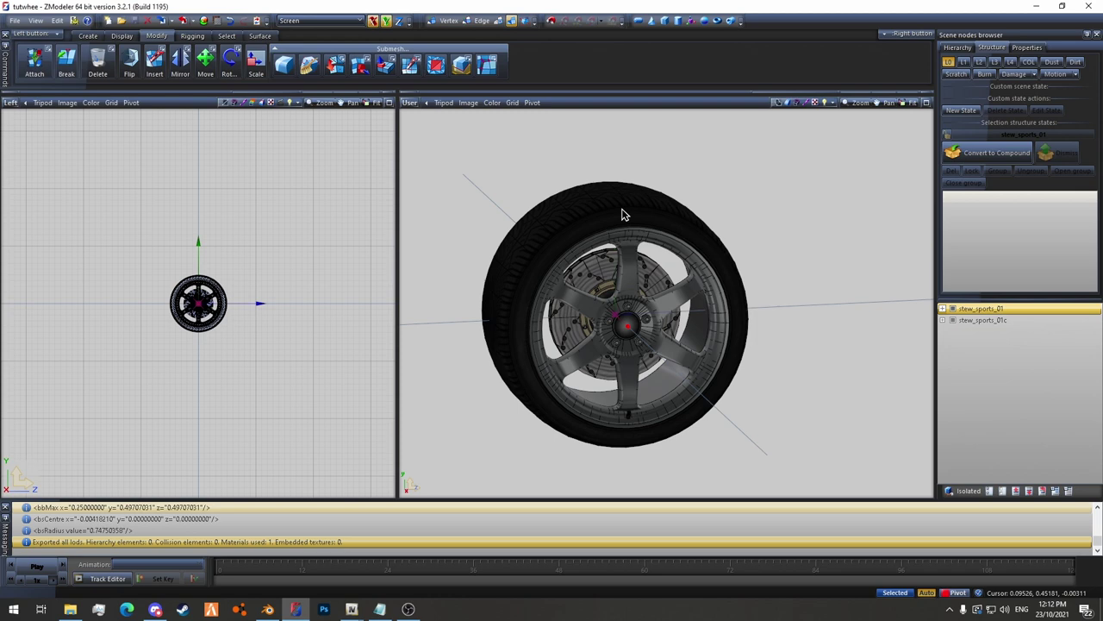
key(alt+Tab)
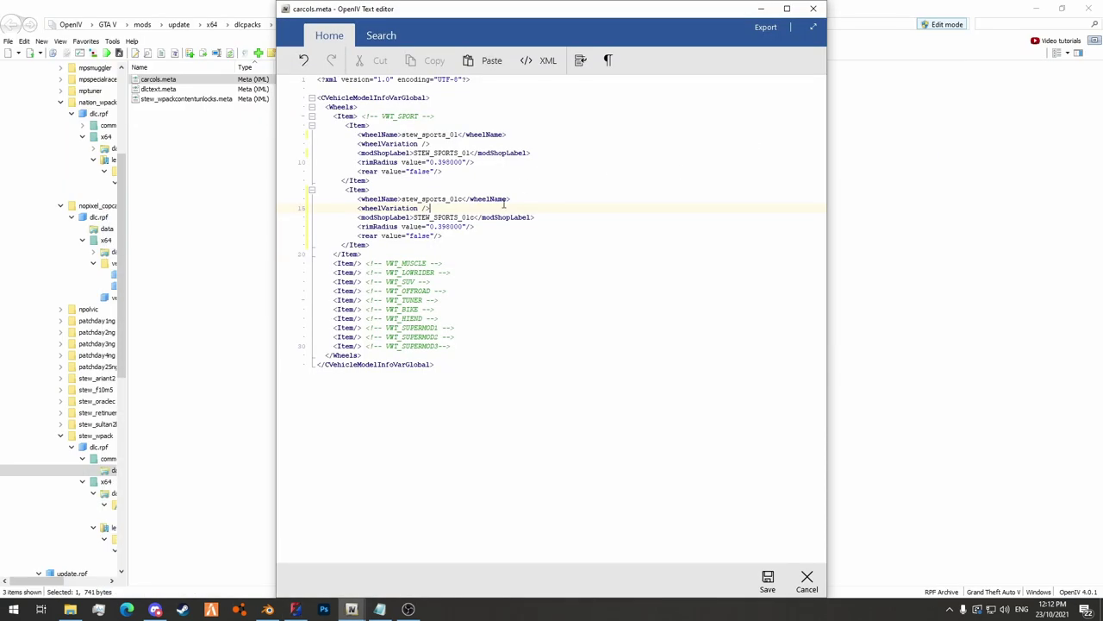
drag(437, 208, 422, 209)
click(428, 200)
double_click(431, 199)
Change the second item's modShopLabel to all uppercase, STEW_SPORTS_01C.
double_click(444, 217)
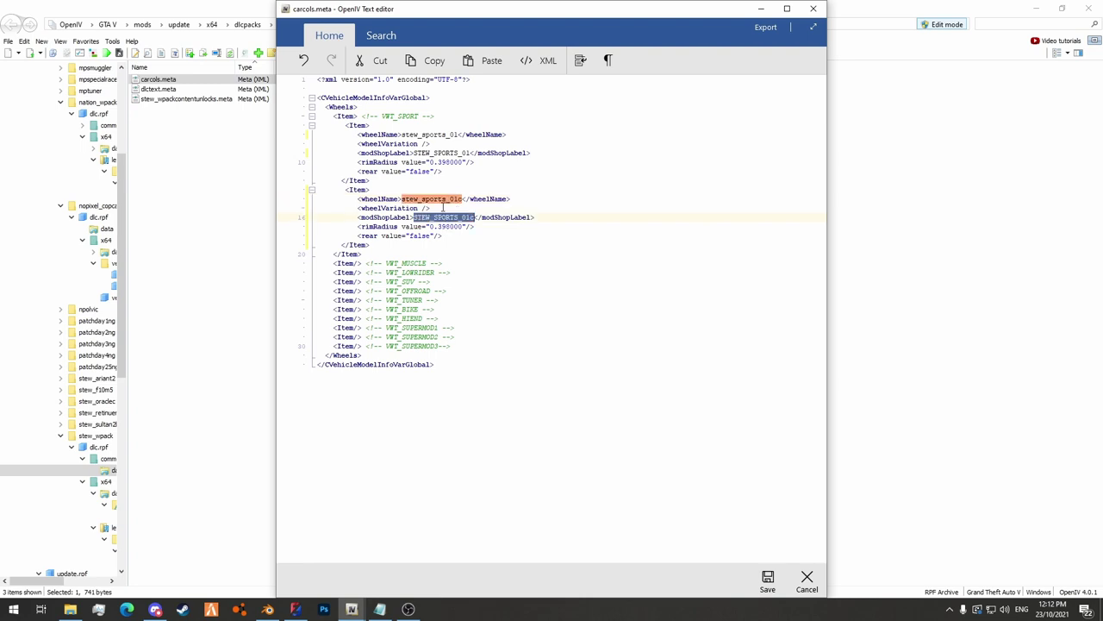
click(431, 199)
double_click(431, 199)
click(450, 209)
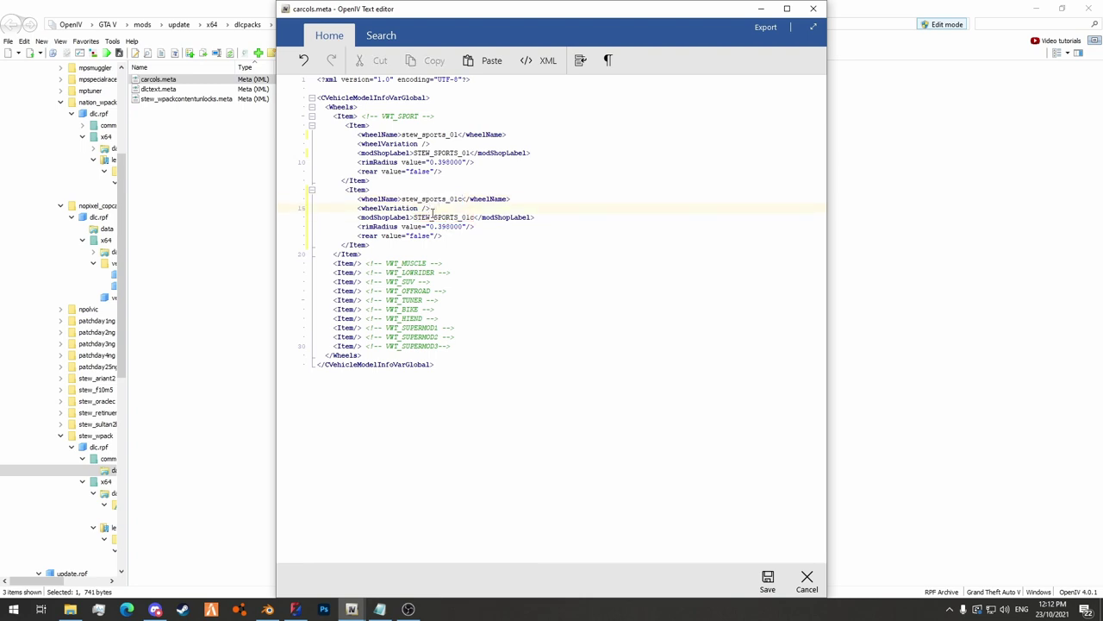
double_click(438, 217)
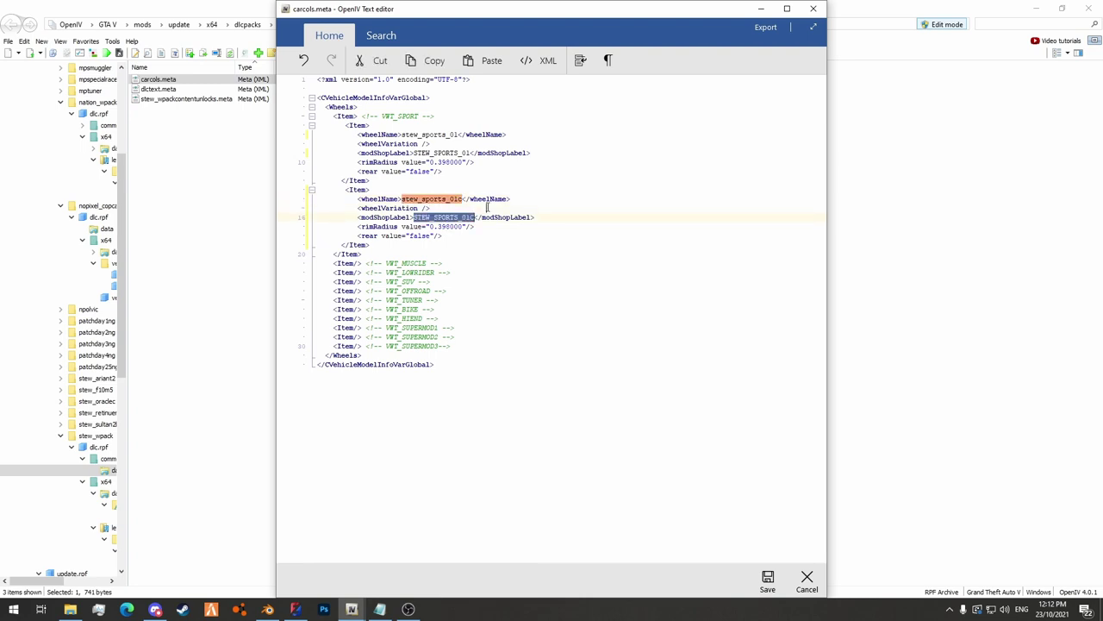
double_click(442, 153)
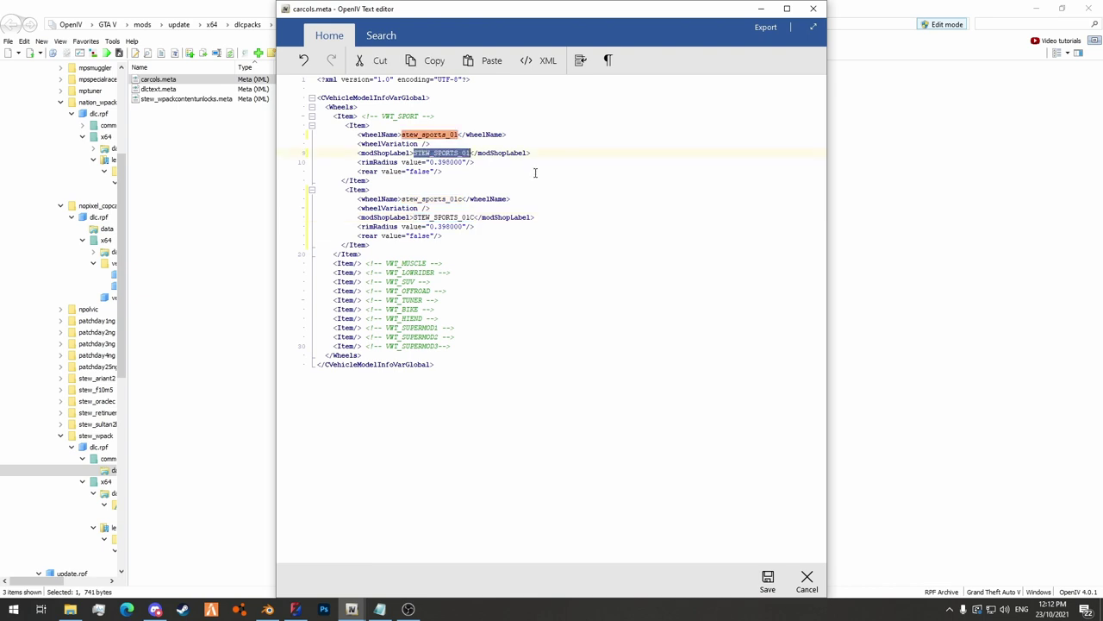
Review the empty wheelVariation entry and compare the wheelName entries of both wheel items.
double_click(424, 207)
click(438, 200)
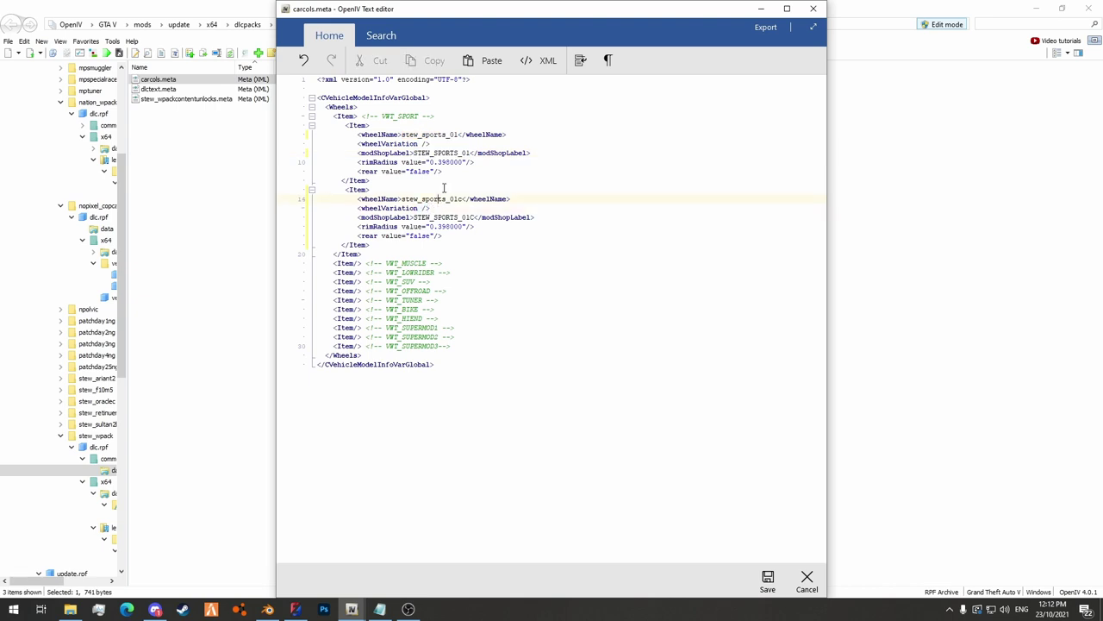
double_click(401, 208)
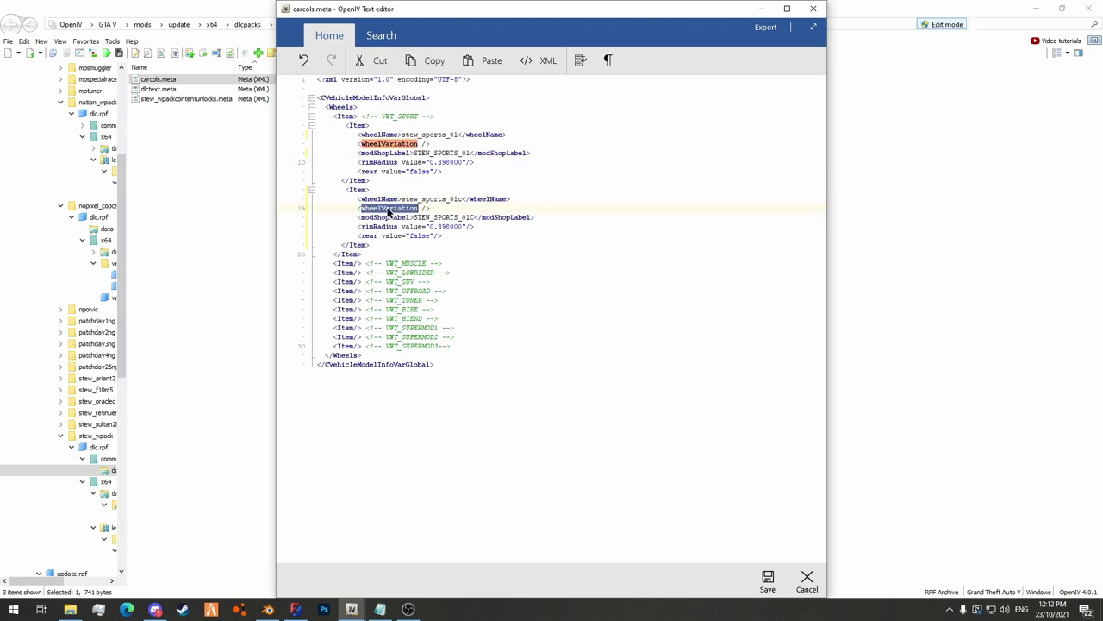
click(450, 135)
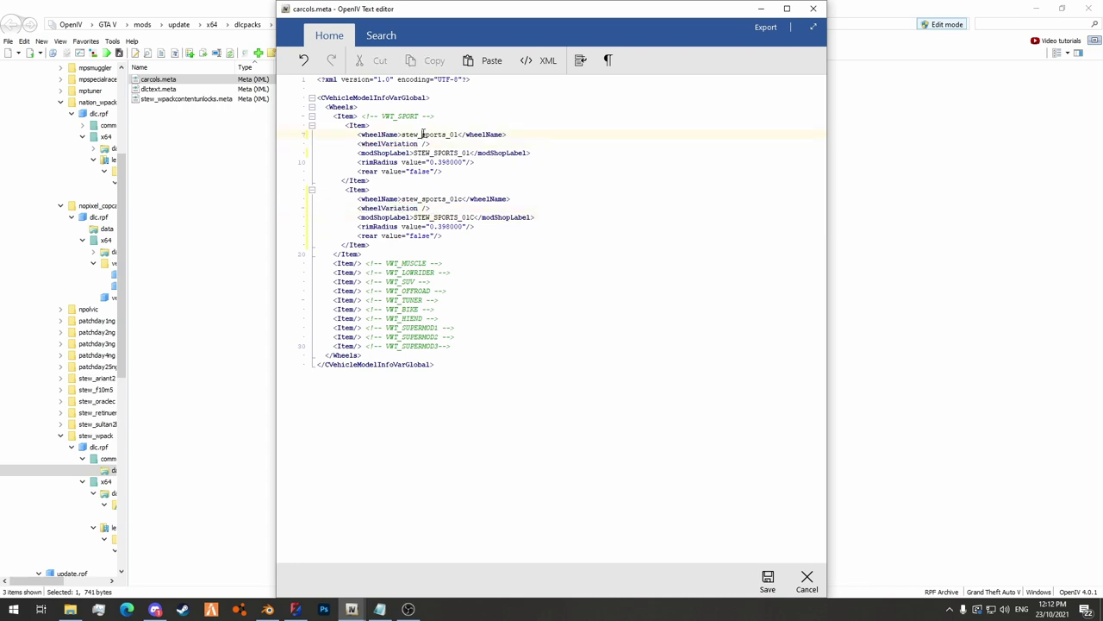
double_click(421, 134)
double_click(438, 200)
click(447, 171)
Review the rimRadius and rear values of both wheel items and the list of wheel categories from VWT_SPORT to VWT_SUPERMOD3.
double_click(459, 162)
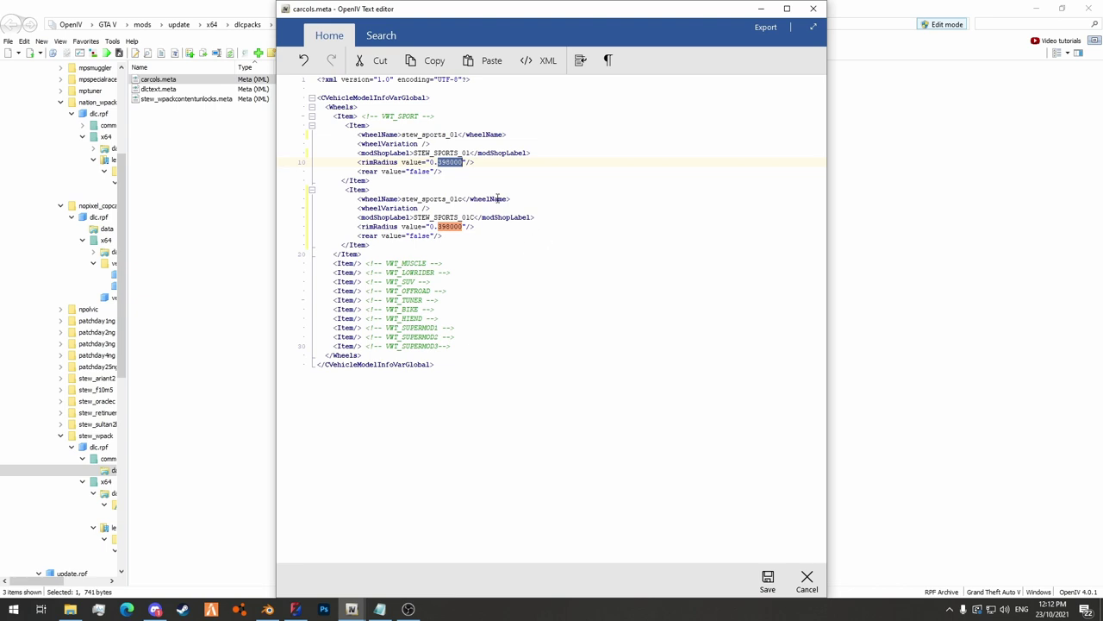
double_click(443, 226)
click(448, 161)
double_click(448, 161)
double_click(457, 227)
click(486, 226)
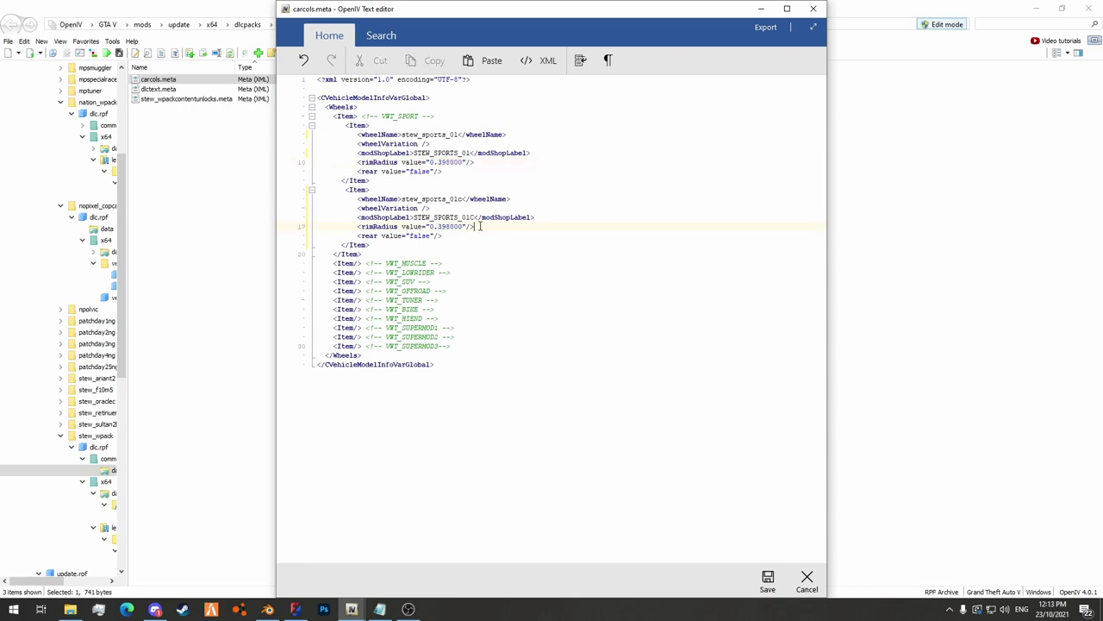
double_click(450, 226)
double_click(413, 172)
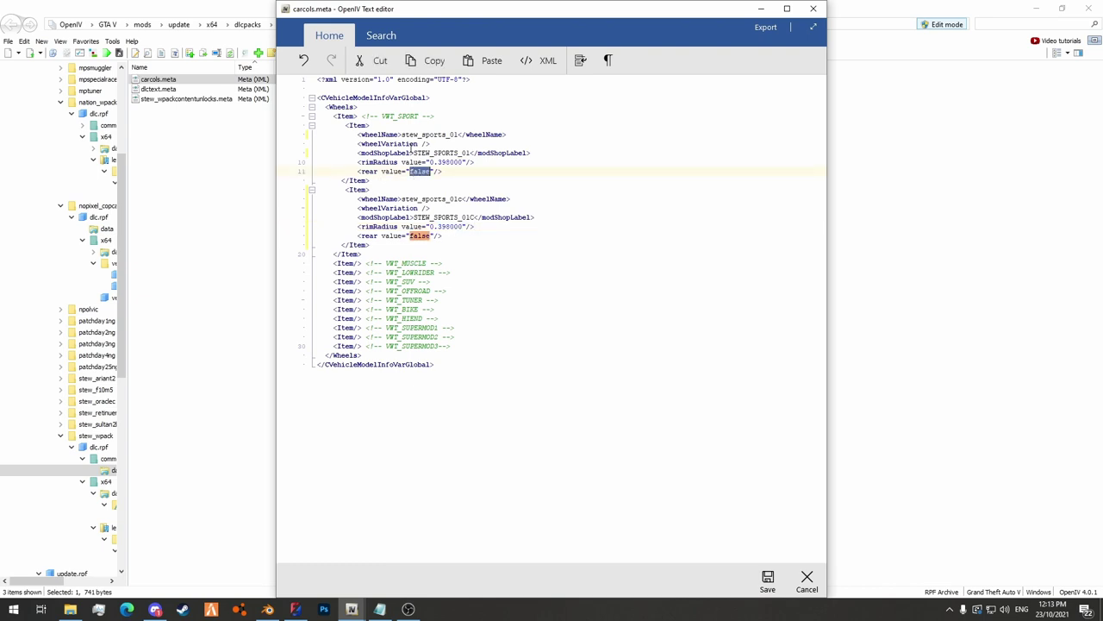
click(414, 152)
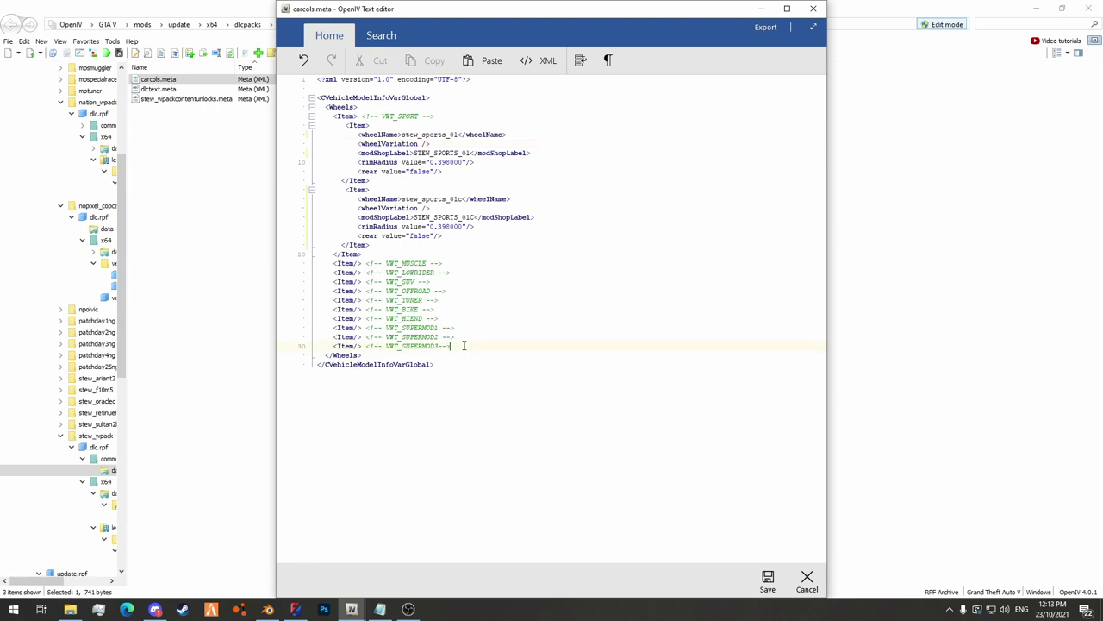
drag(463, 346, 274, 116)
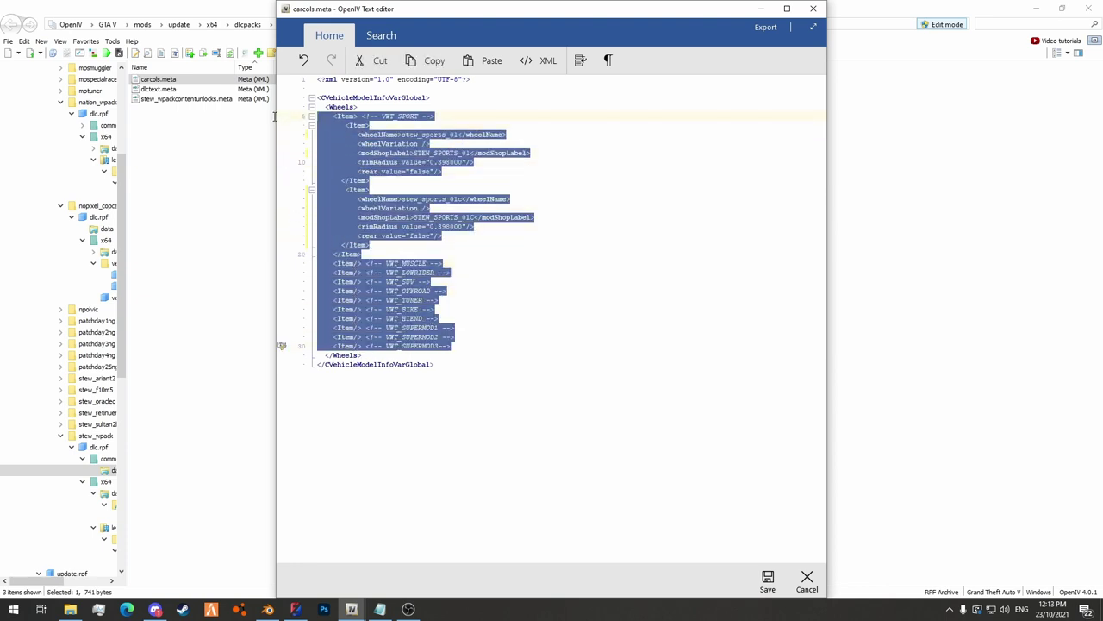
Turn the self-closing VWT_MUSCLE entry into an opening <Item> tag with a closing </Item> on the line below.
click(381, 143)
drag(333, 117, 435, 116)
drag(334, 263, 458, 263)
click(356, 263)
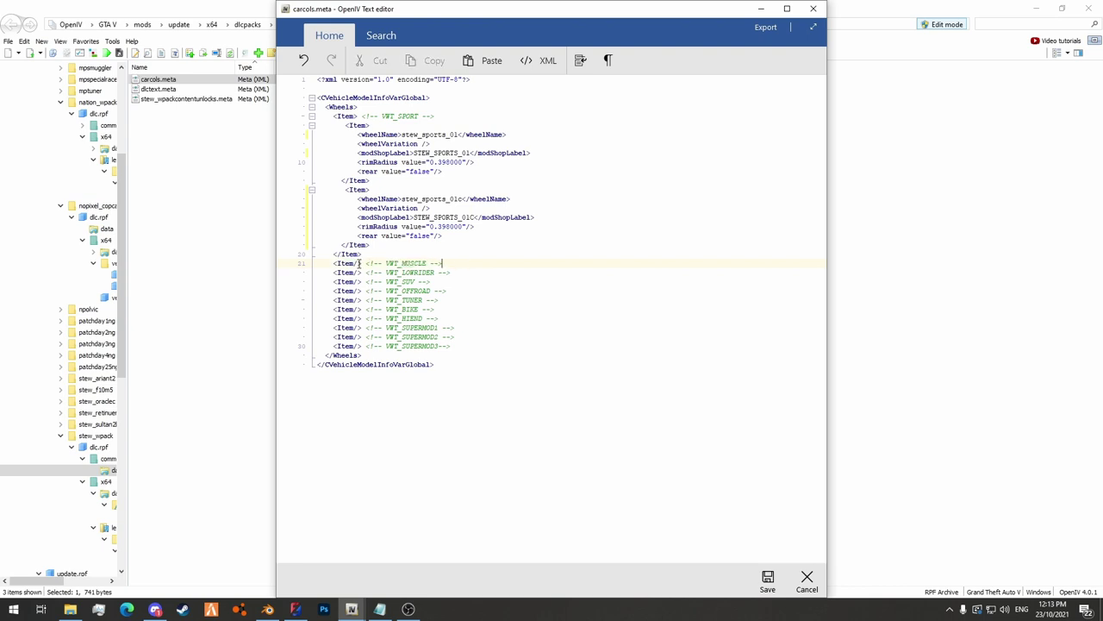
drag(358, 263, 353, 263)
key(BackSpace)
click(488, 261)
key(Return)
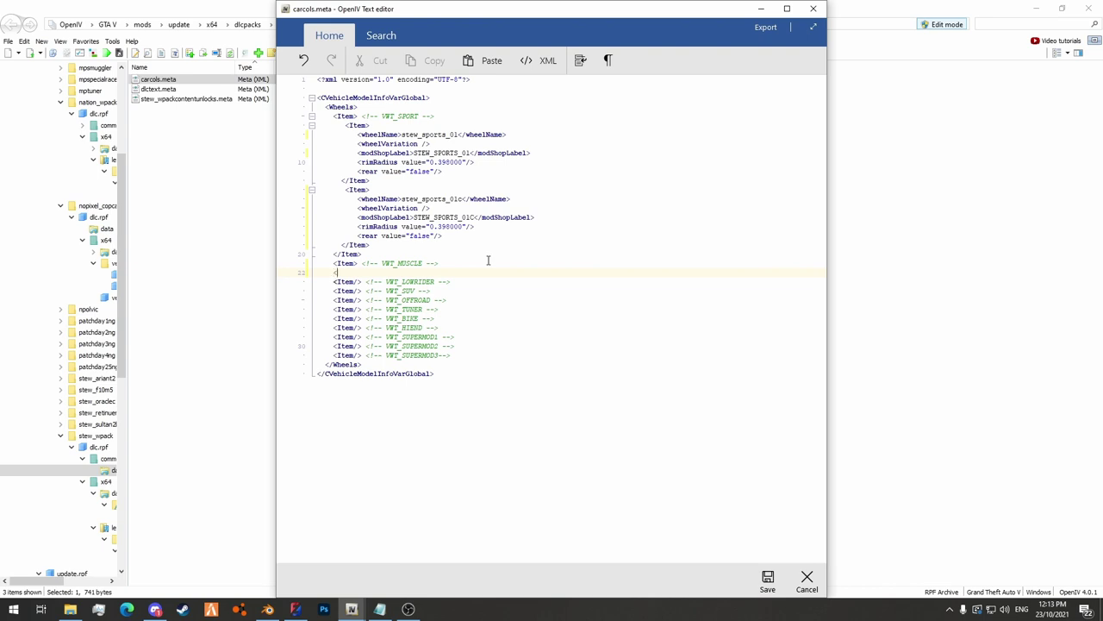
text(</Item>)
Copy the complete stew_sports_01c wheel item into the VWT_MUSCLE category.
drag(371, 245, 284, 195)
key(ctrl+c)
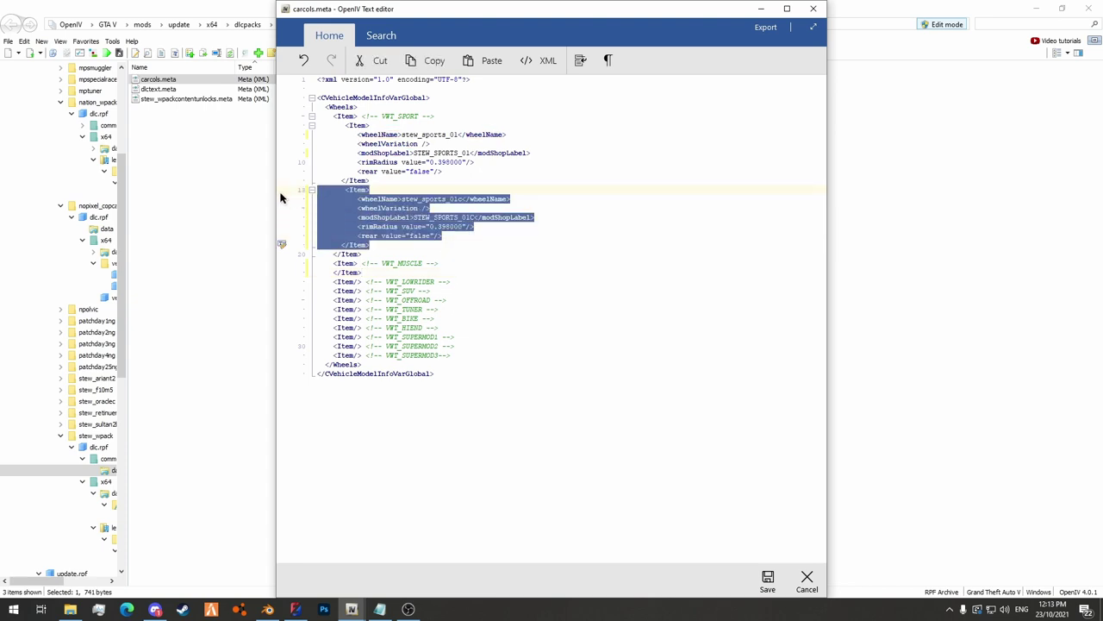
click(431, 263)
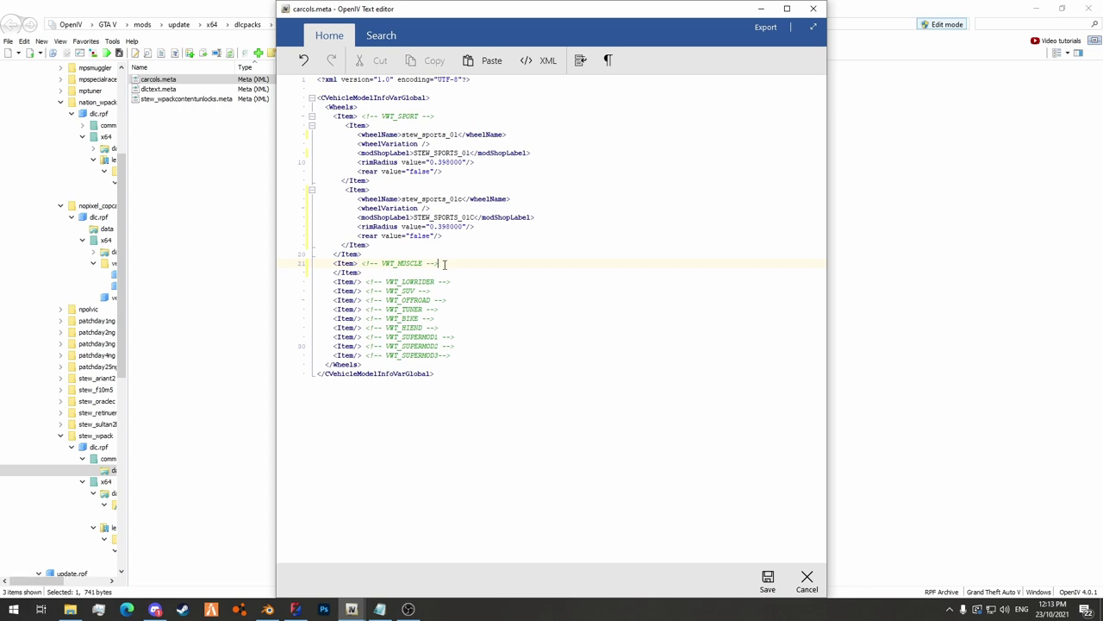
key(Return)
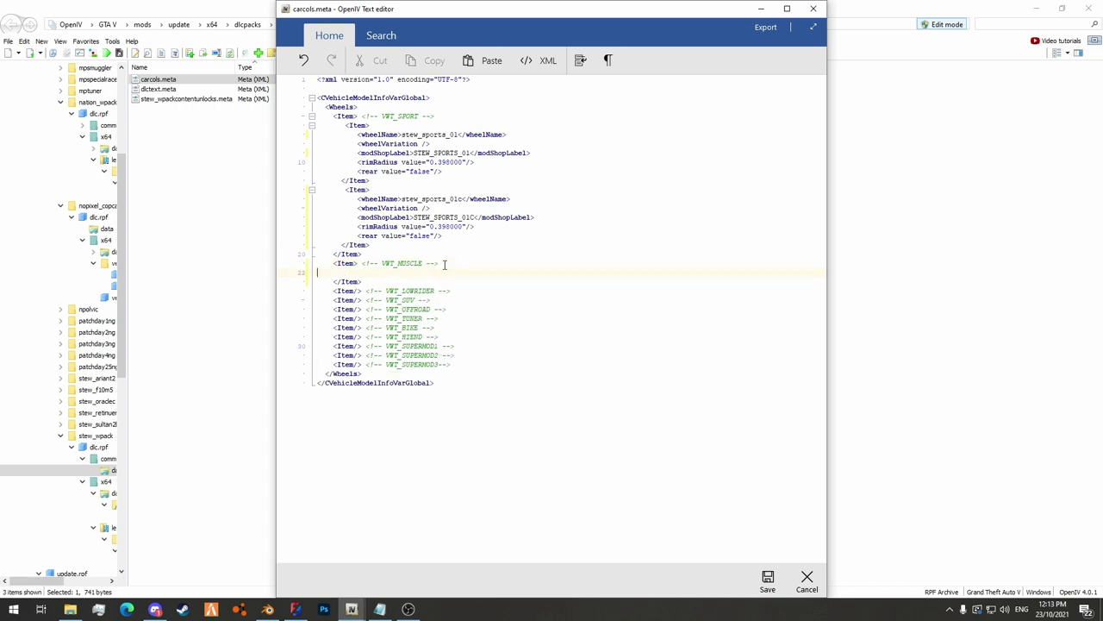
key(ctrl+v)
double_click(431, 281)
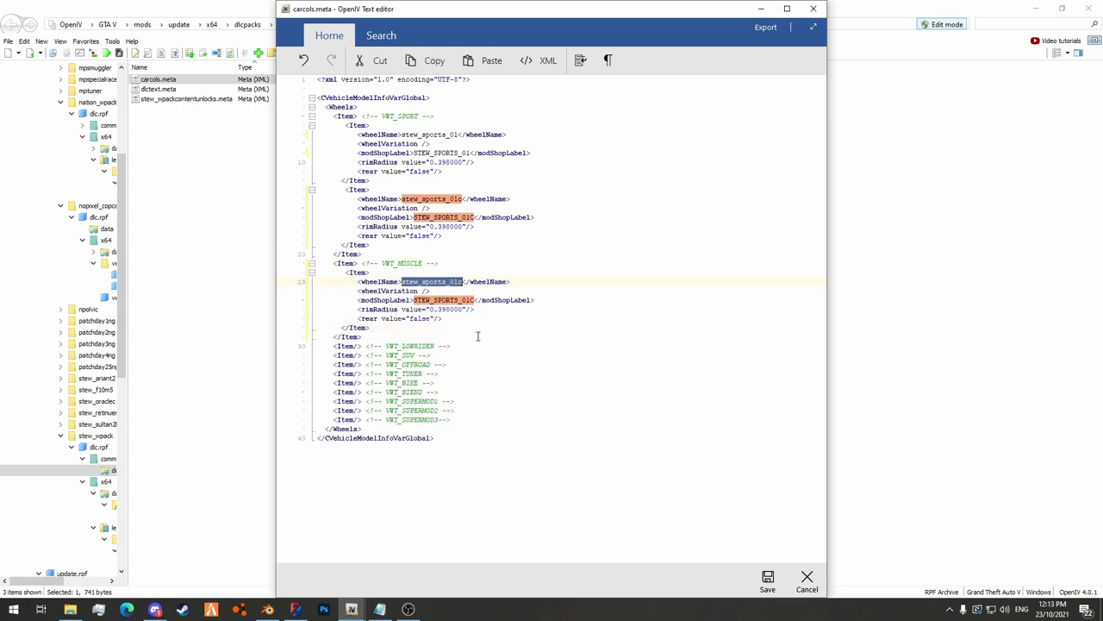
Undo the VWT_MUSCLE edits, removing the pasted wheel item and restoring the self-closing <Item/> tag.
click(535, 295)
key(ctrl+z)
key(ctrl+z)
key(ctrl+y)
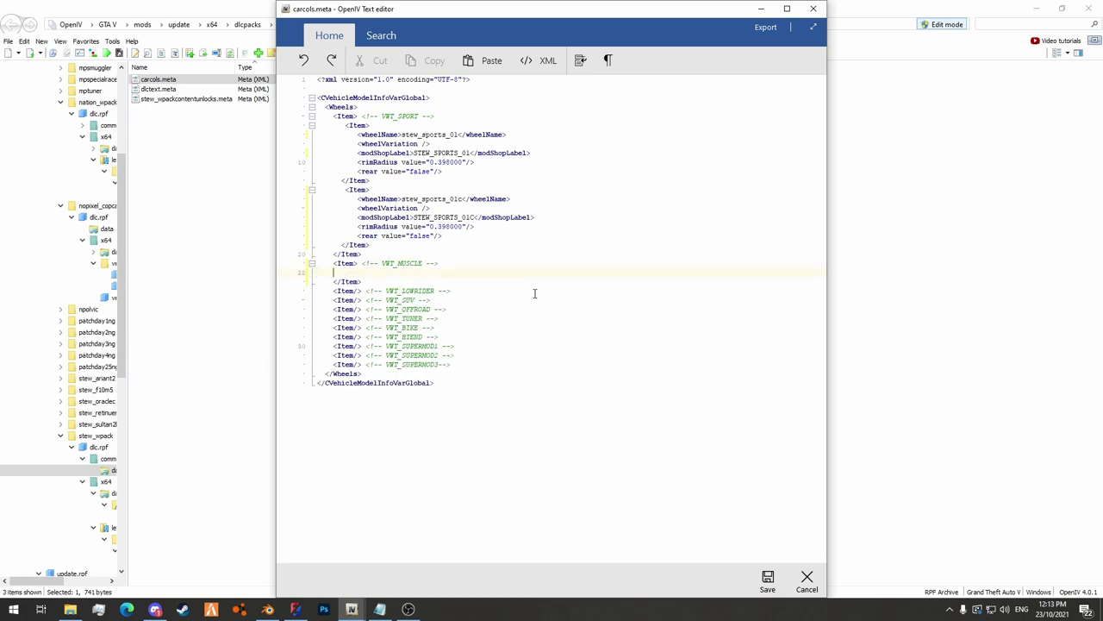
key(BackSpace)
key(ctrl+z)
key(ctrl+z)
key(ctrl+z)
key(ctrl+z)
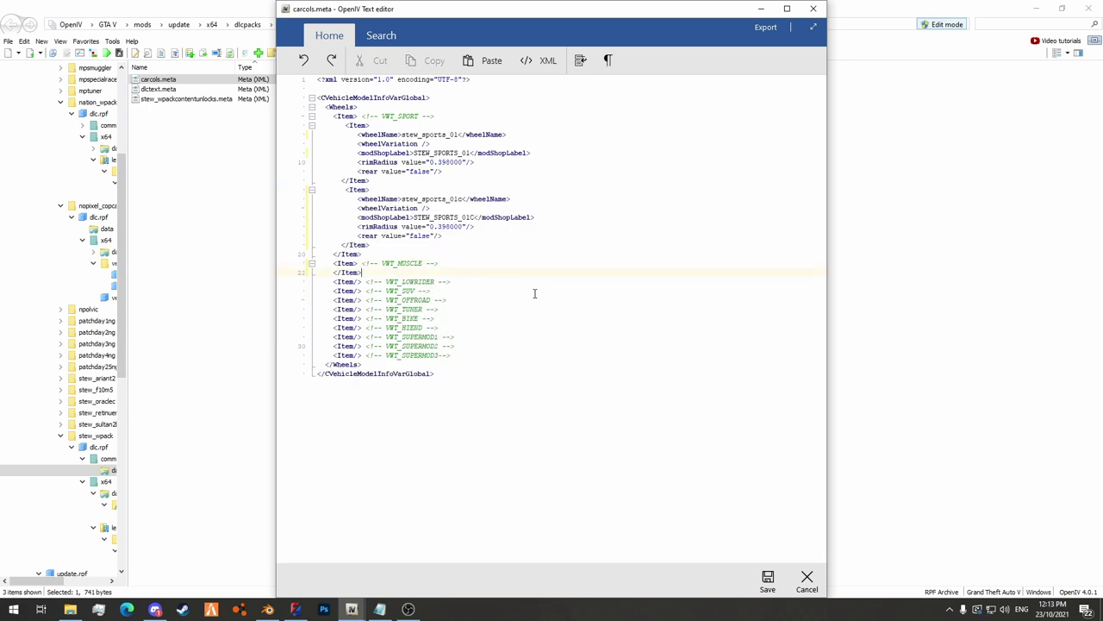
text(/)
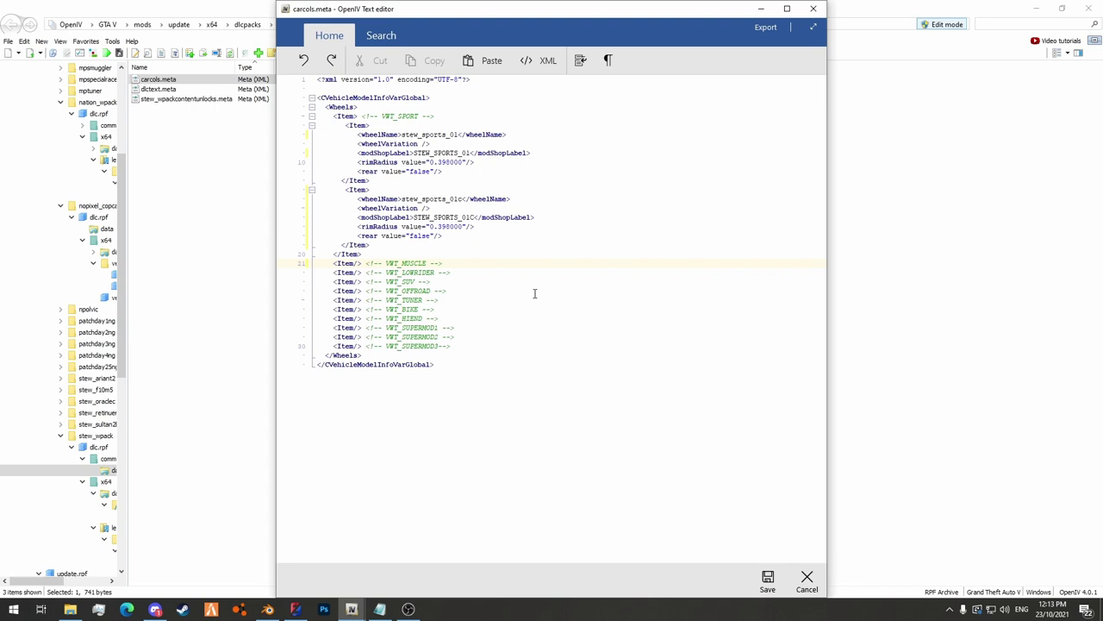
Copy the modShopLabel text STEW_SPORTS_01 from the first wheel item in carcols.meta.
double_click(427, 136)
click(440, 152)
double_click(440, 153)
key(ctrl+c)
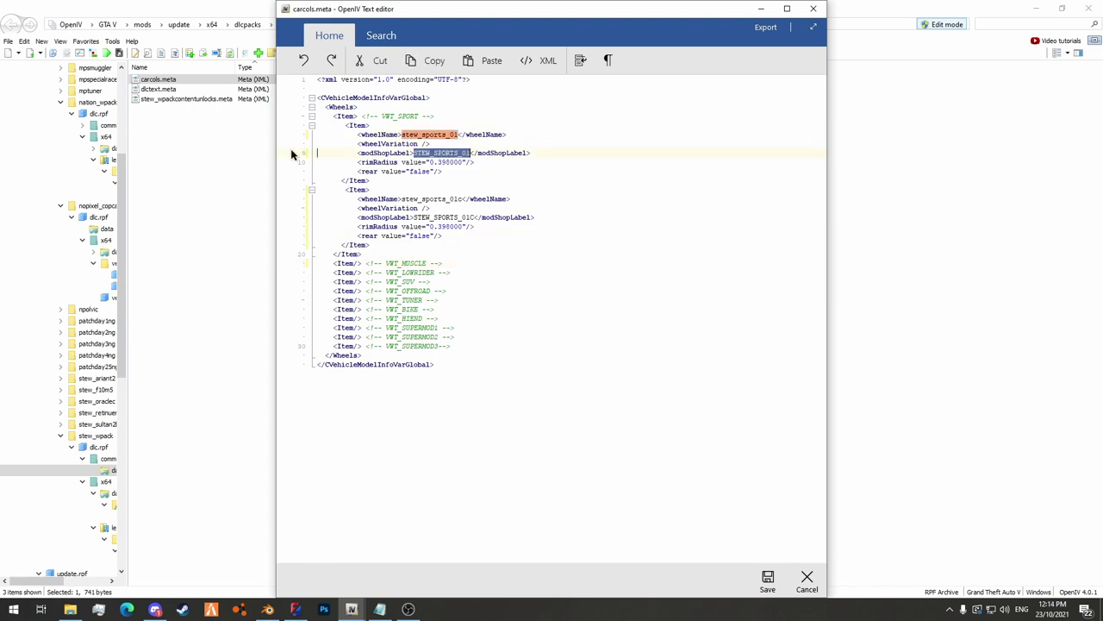
Switch to File Explorer and open global.oxt from the TutorialWheels folder in Notepad++.
key(alt+Tab)
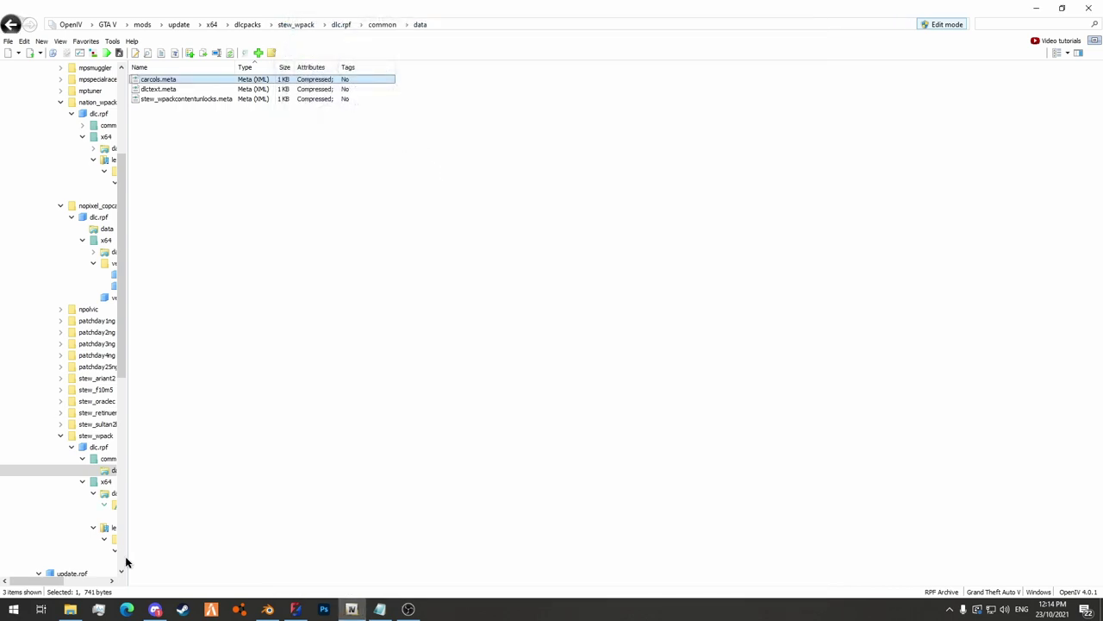
click(70, 608)
click(304, 367)
click(442, 38)
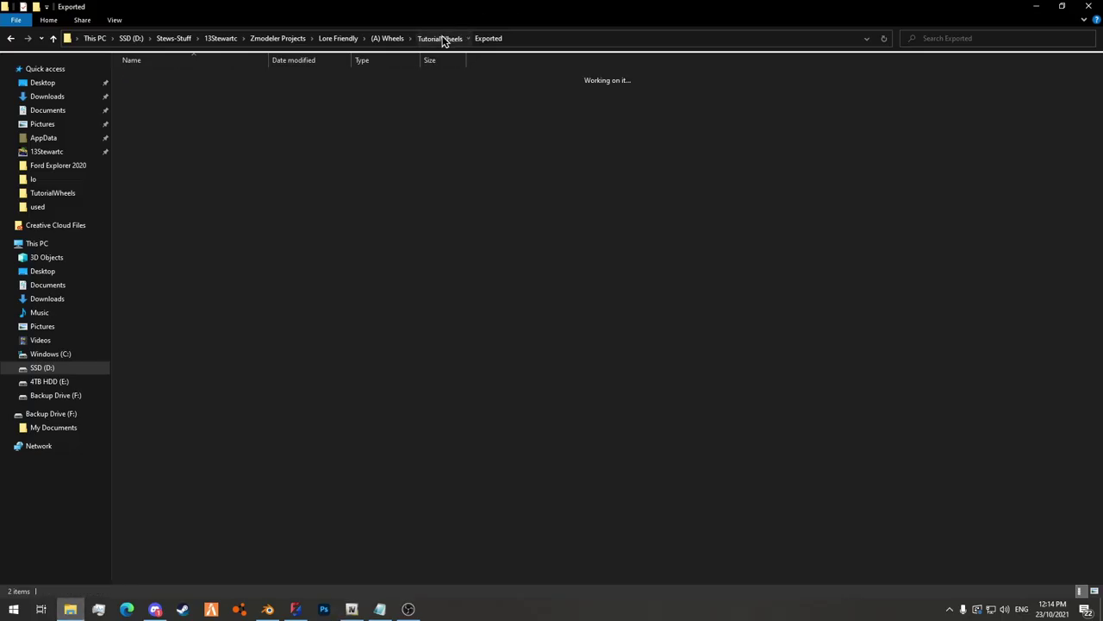
click(176, 113)
right_click(177, 113)
click(220, 132)
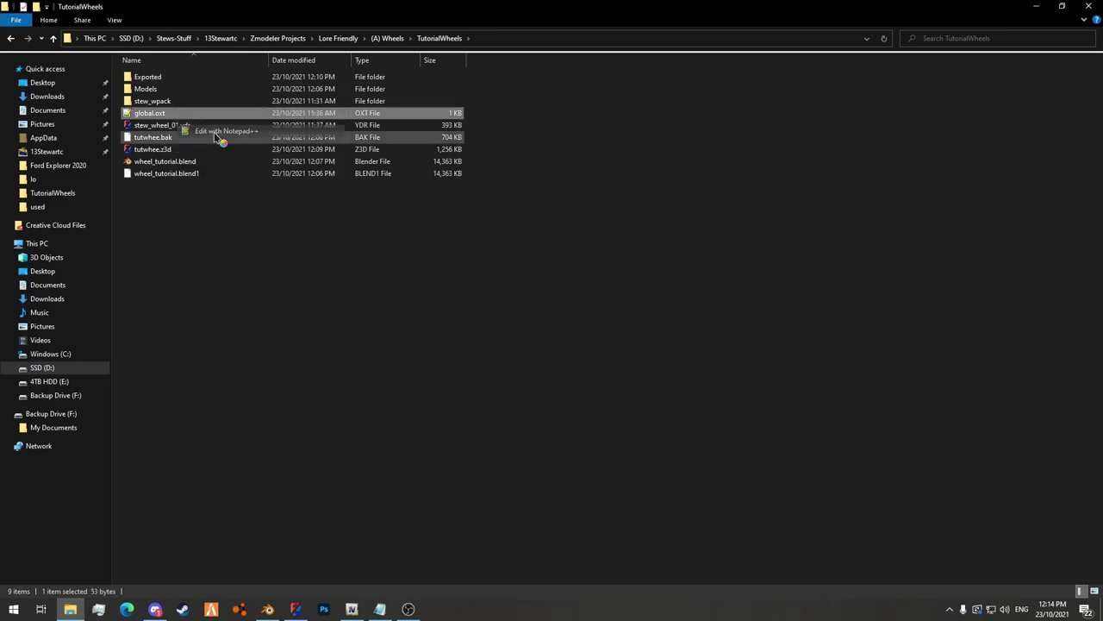
Replace EXAMPLELABEL with STEW_SPORTS_01, save global.oxt, and copy the new label.
double_click(96, 76)
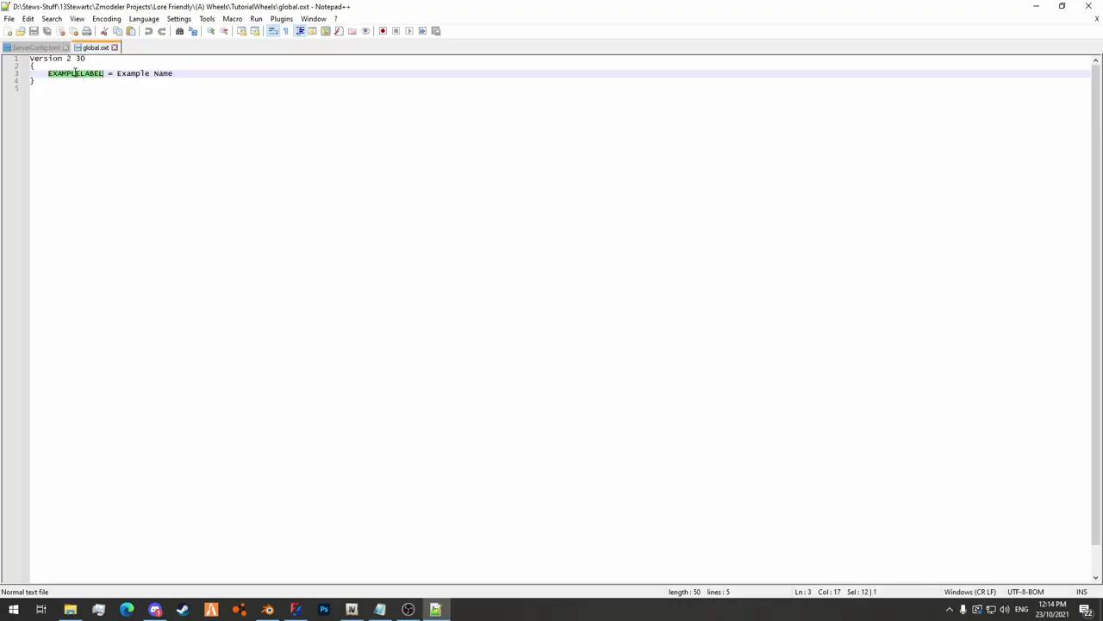
click(52, 74)
double_click(59, 74)
key(ctrl+v)
key(ctrl+s)
double_click(65, 74)
key(ctrl+c)
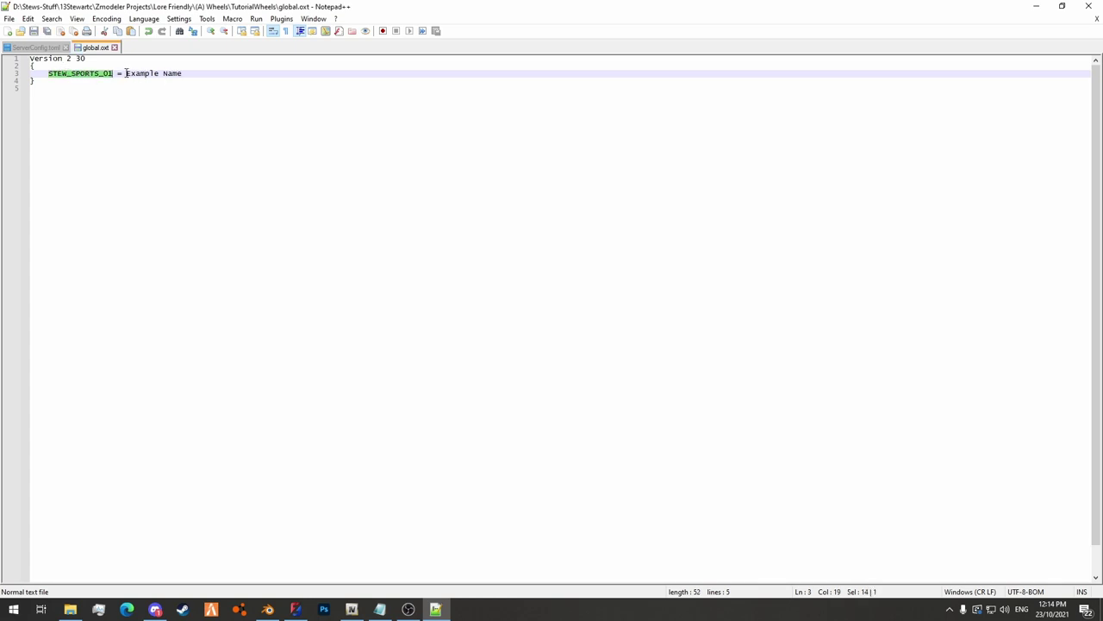
Replace Example Name with Wheel 1 as the display name of STEW_SPORTS_01 and save the file.
drag(126, 73, 214, 76)
key(BackSpace)
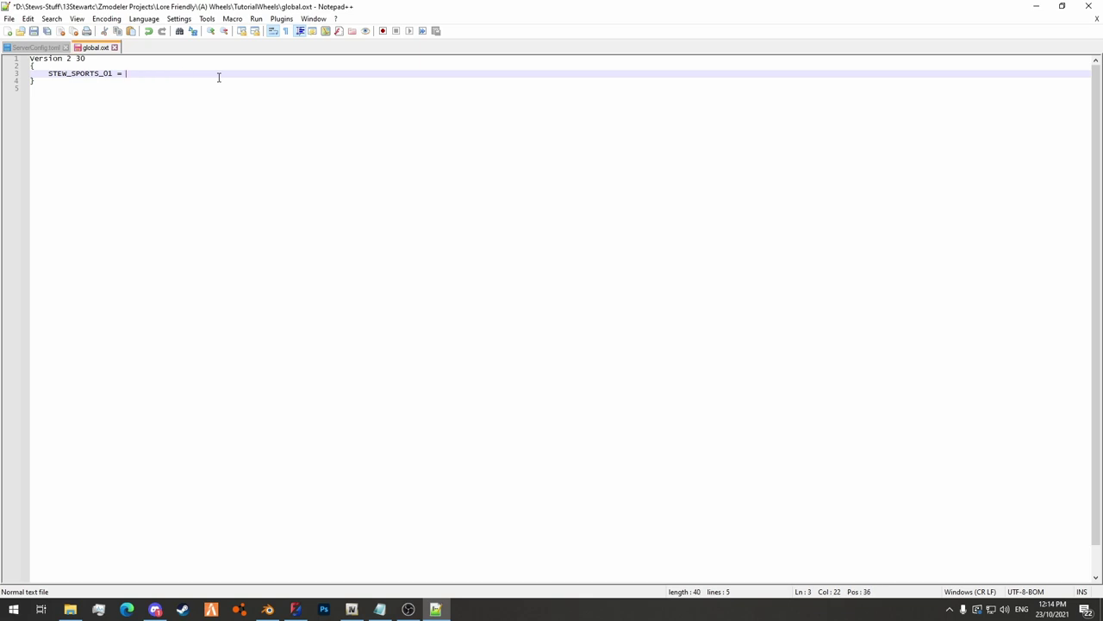
text(Whee)
key(ctrl+s)
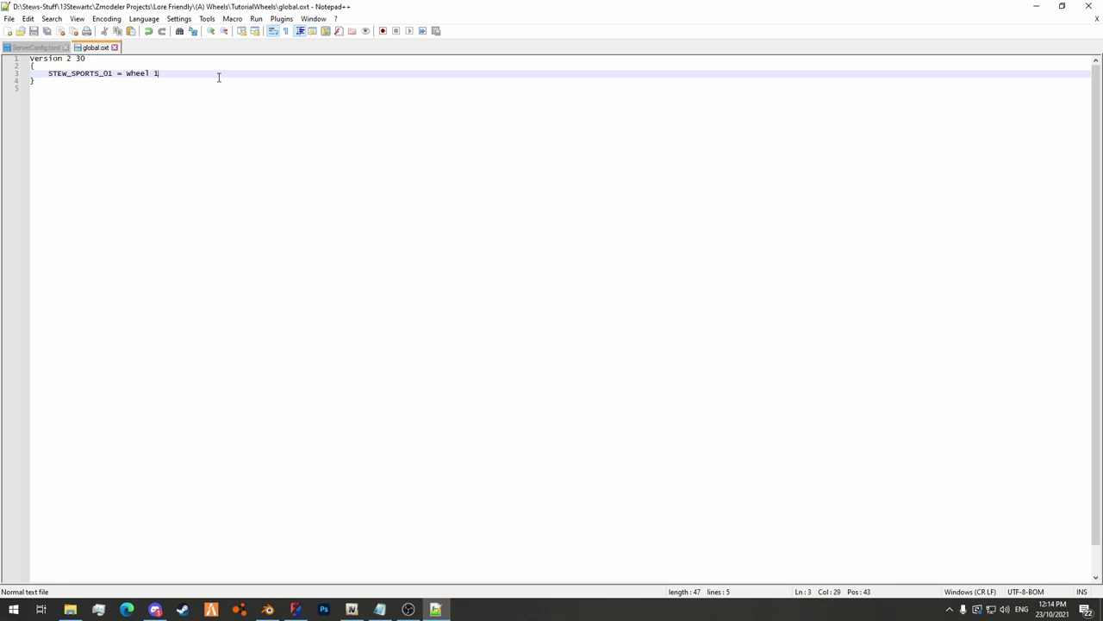
Add the line STEW_SPORTS_01C = Wheel 1 Chrome below the first label, then save and close global.oxt.
key(Return)
key(ctrl+v)
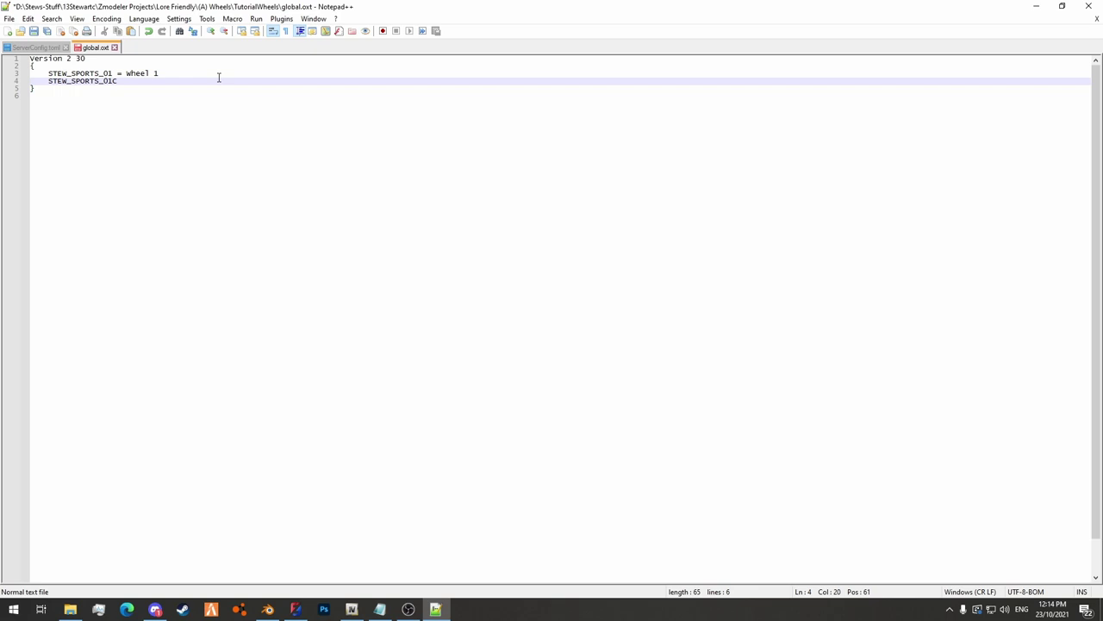
text(C = Wheel 1 Chrome)
key(ctrl+s)
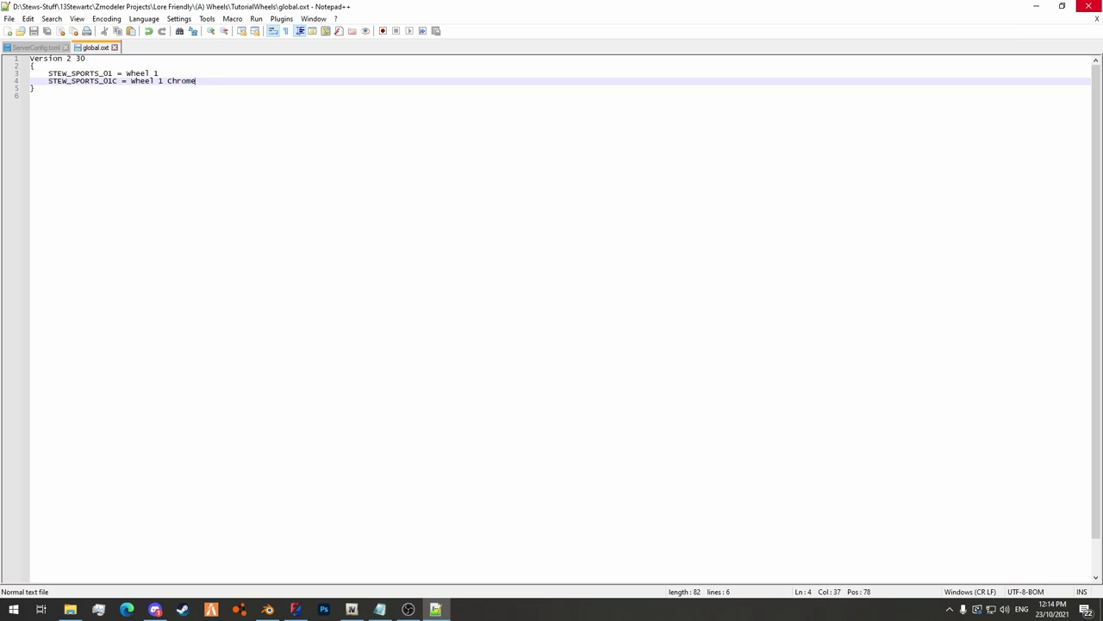
click(1089, 7)
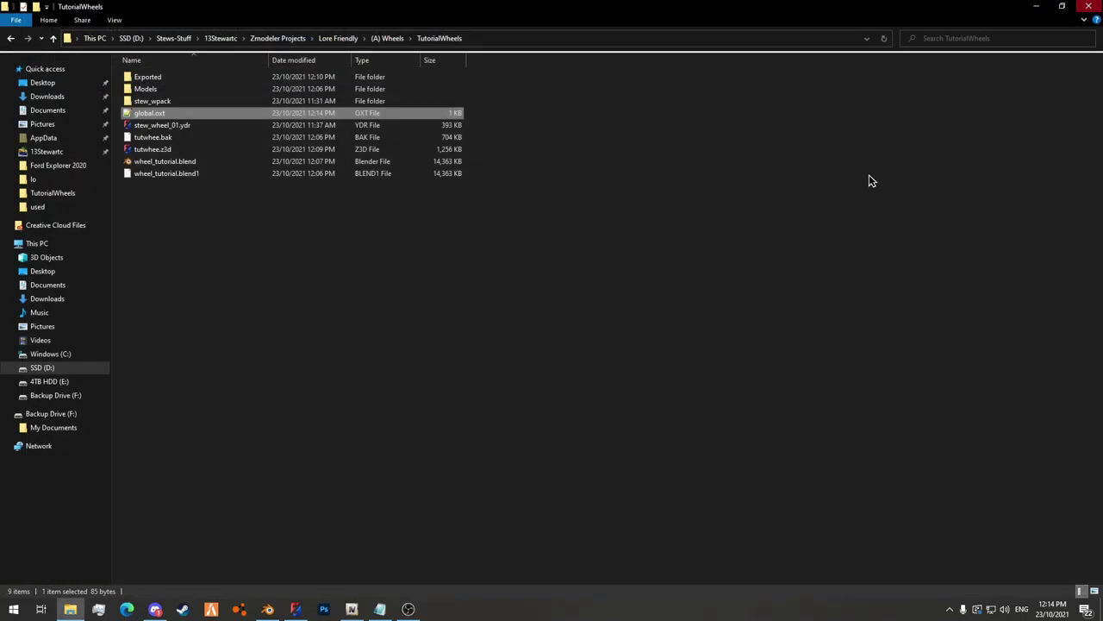
Return to OpenIV and copy the name of the stew_wpack folder in dlcpacks.
click(380, 609)
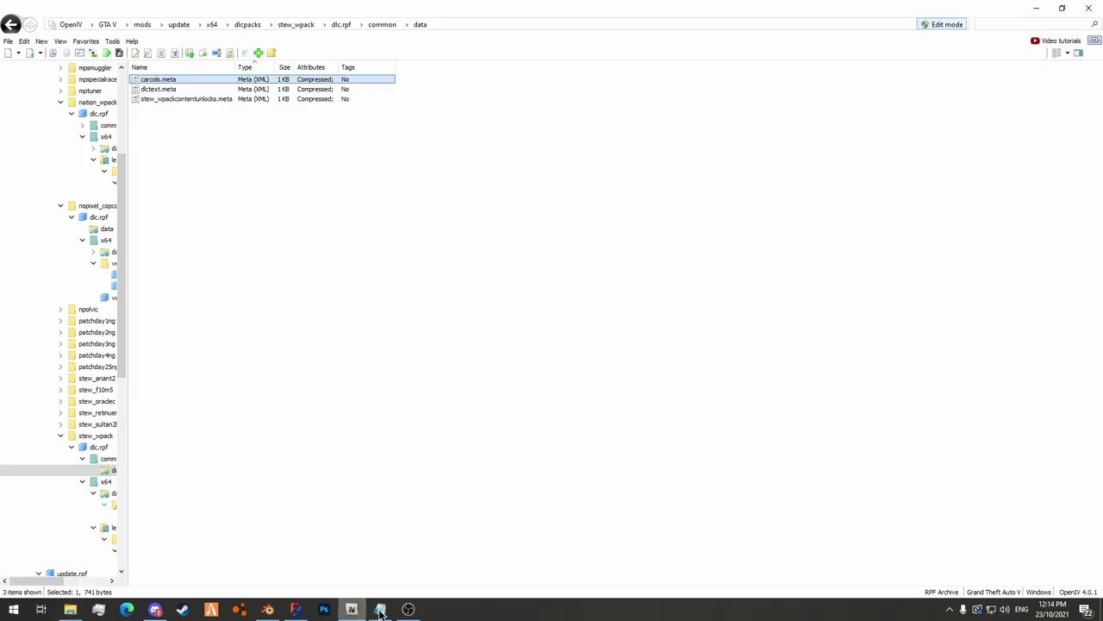
click(384, 316)
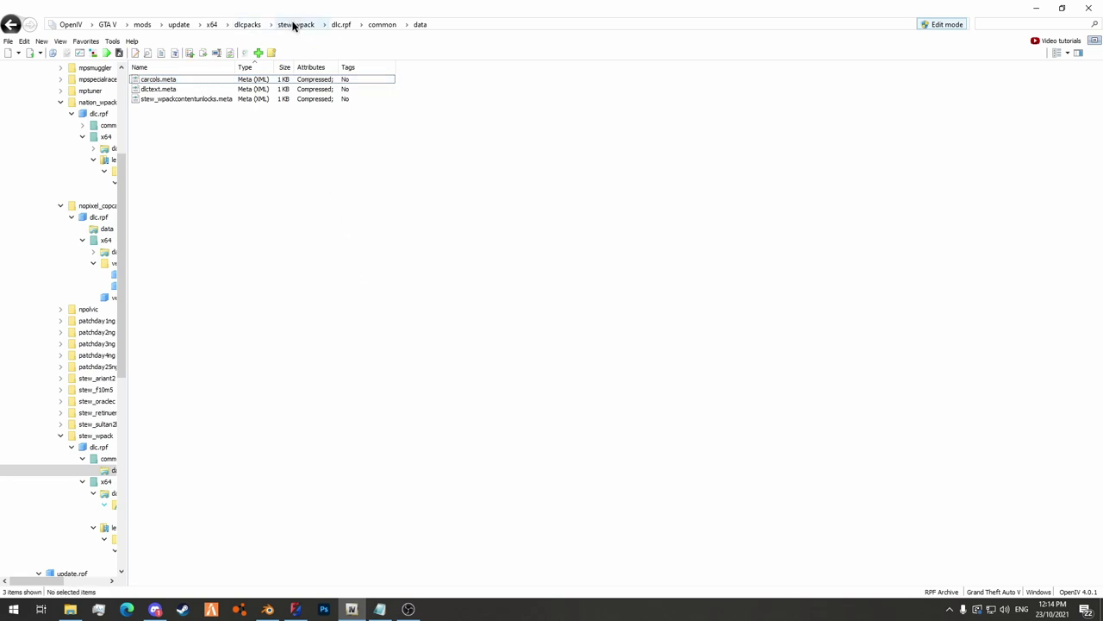
click(247, 25)
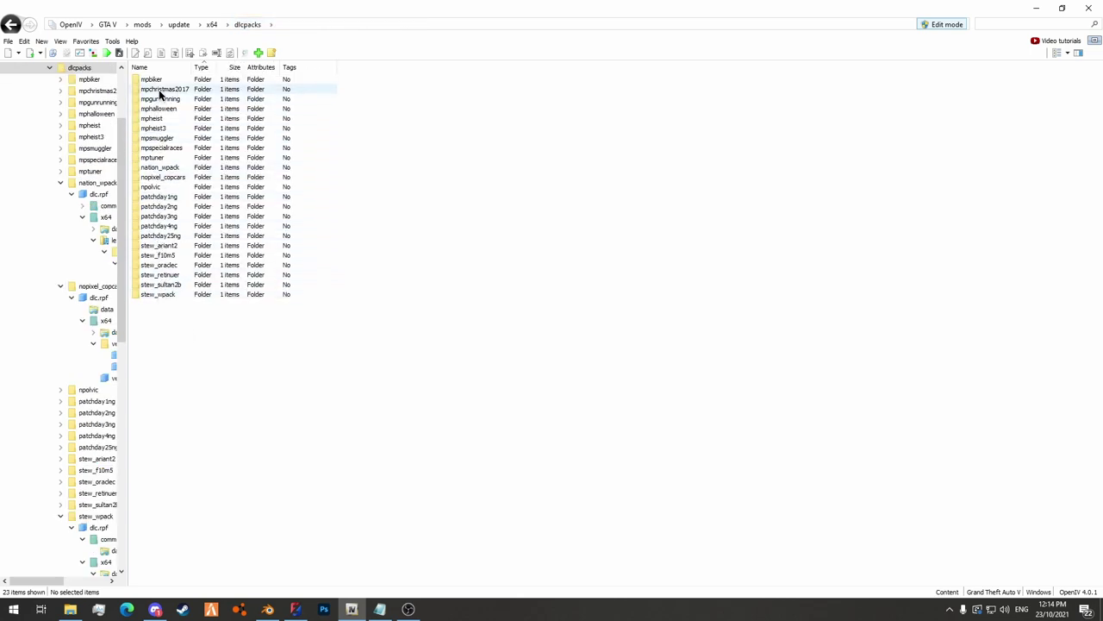
click(150, 296)
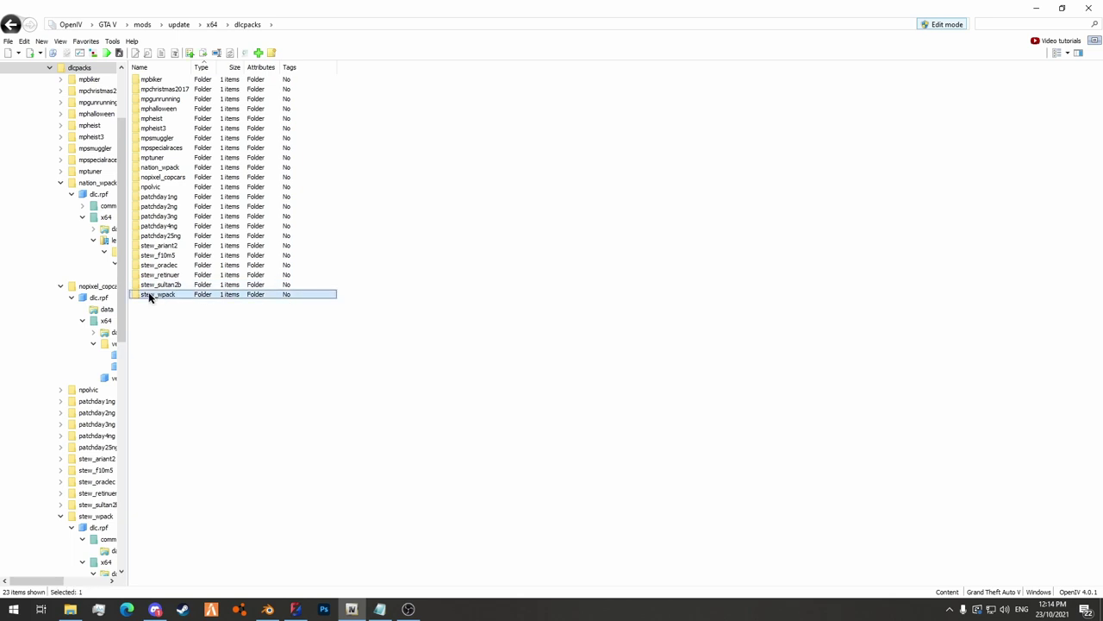
click(149, 296)
click(196, 296)
key(ctrl+c)
Open dlclist.xml from update.rpf's common/data folder for editing and go to the end of its list.
click(187, 24)
double_click(177, 88)
double_click(168, 80)
double_click(167, 79)
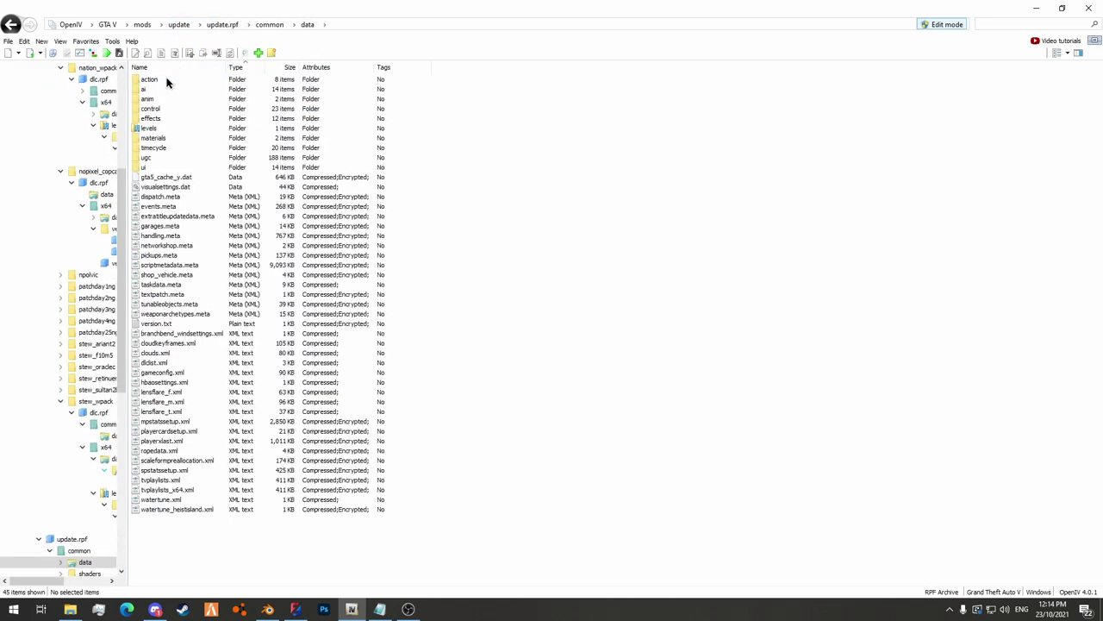
right_click(168, 351)
right_click(154, 360)
click(181, 380)
scroll(491, 398, down, 7)
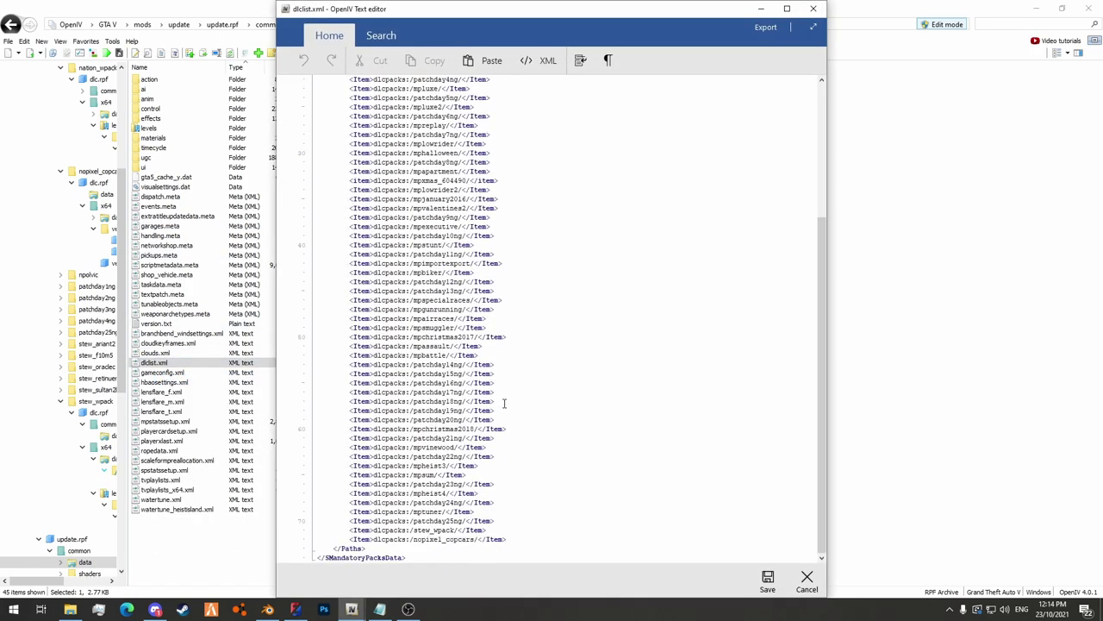
Duplicate the nopixel_copcars entry in dlclist.xml and replace its pack name with the copied folder name.
click(348, 539)
key(ctrl+d)
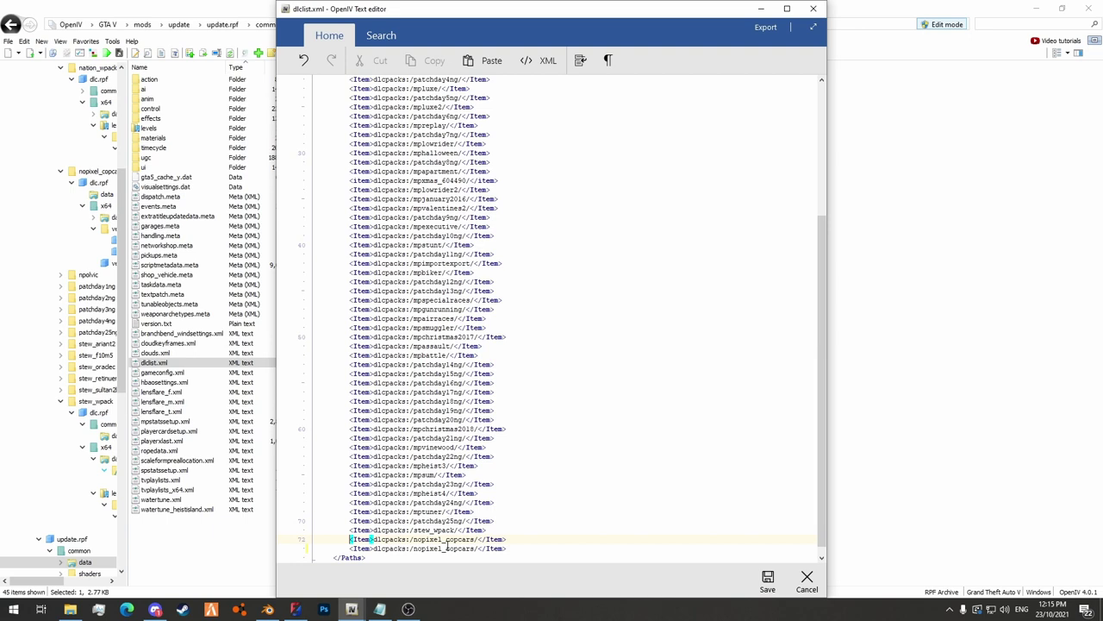
double_click(447, 547)
key(ctrl+v)
Undo the duplicated pack entry and save dlclist.xml.
key(ctrl+z)
key(ctrl+z)
key(ctrl+z)
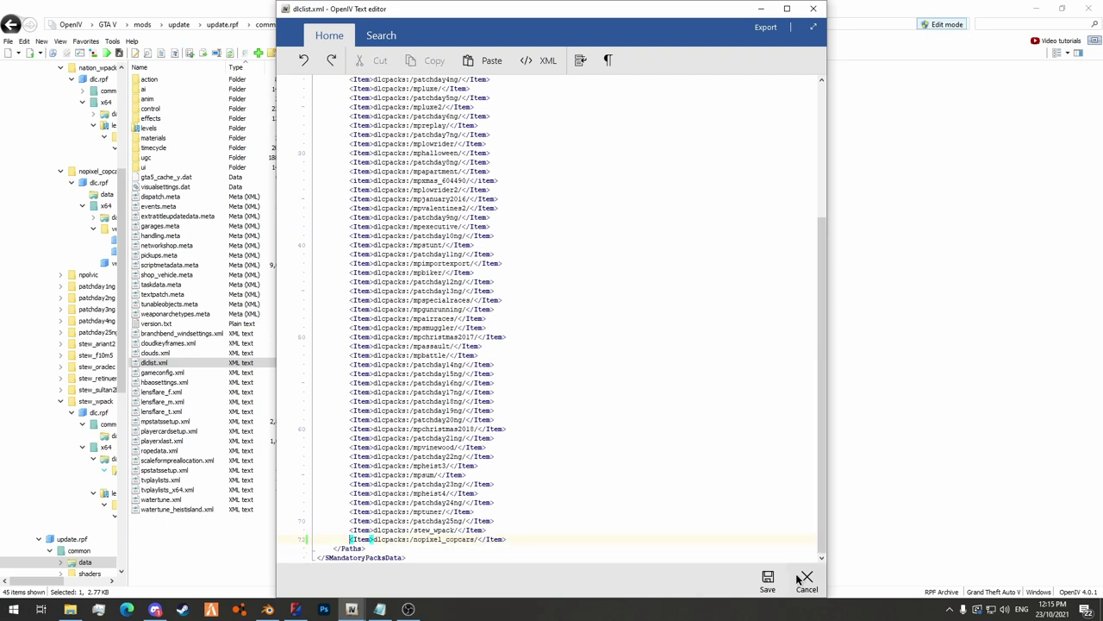
click(768, 579)
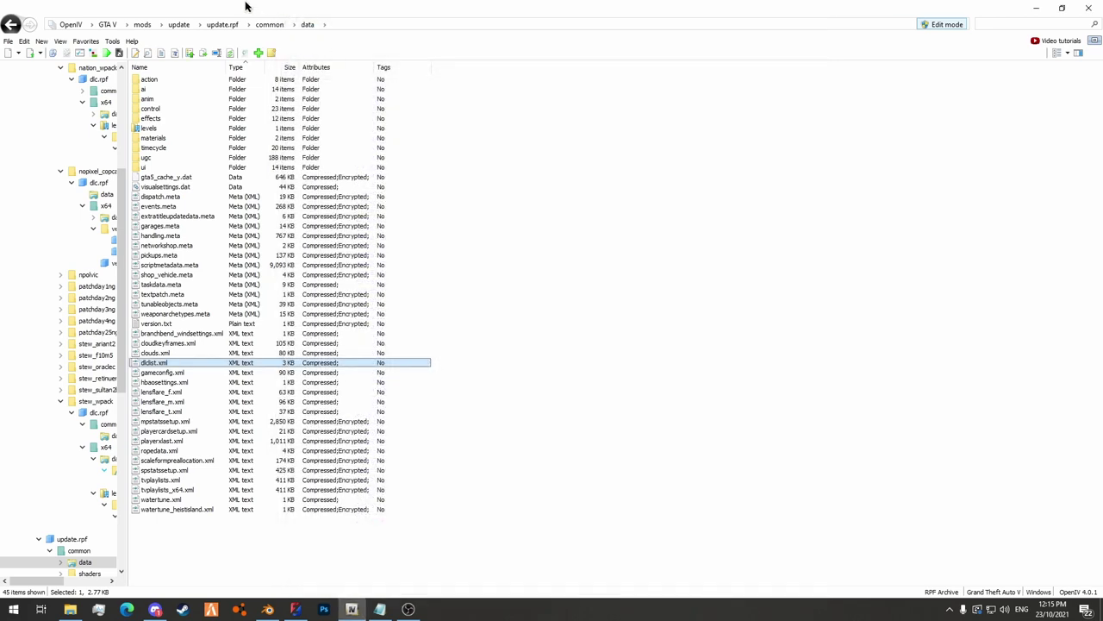
Launch Grand Theft Auto V from Steam's list of recent games.
right_click(183, 609)
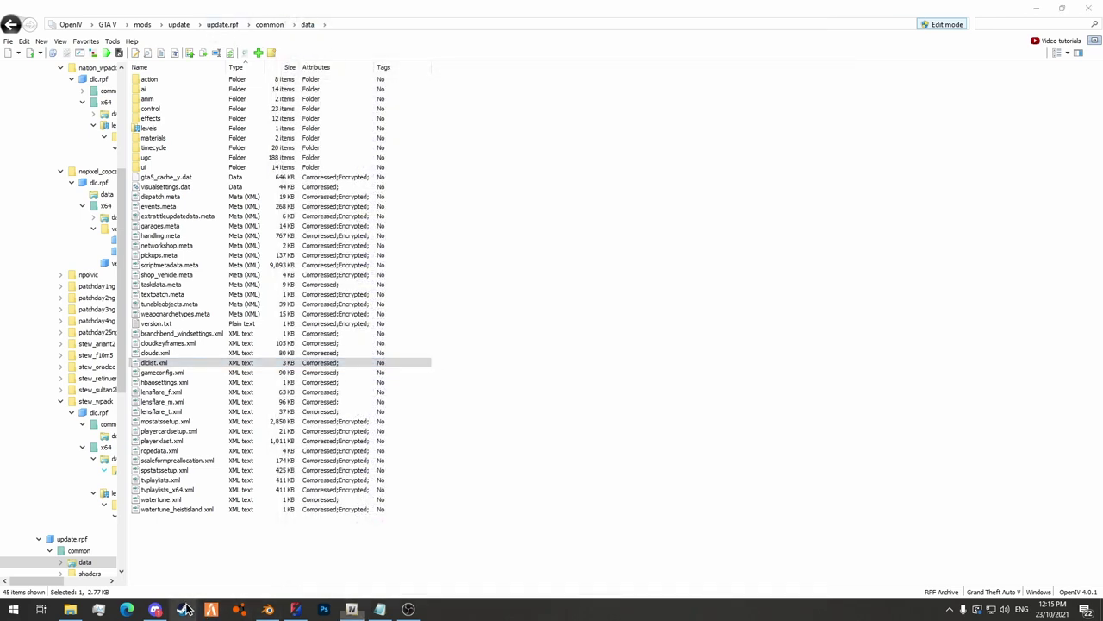
click(164, 296)
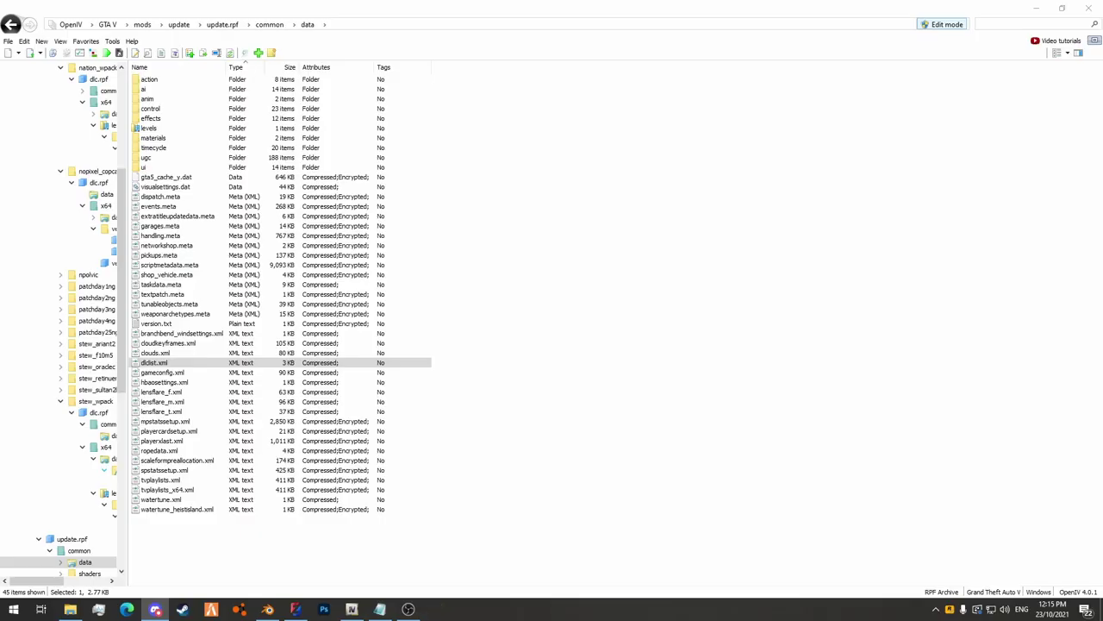
right_click(182, 609)
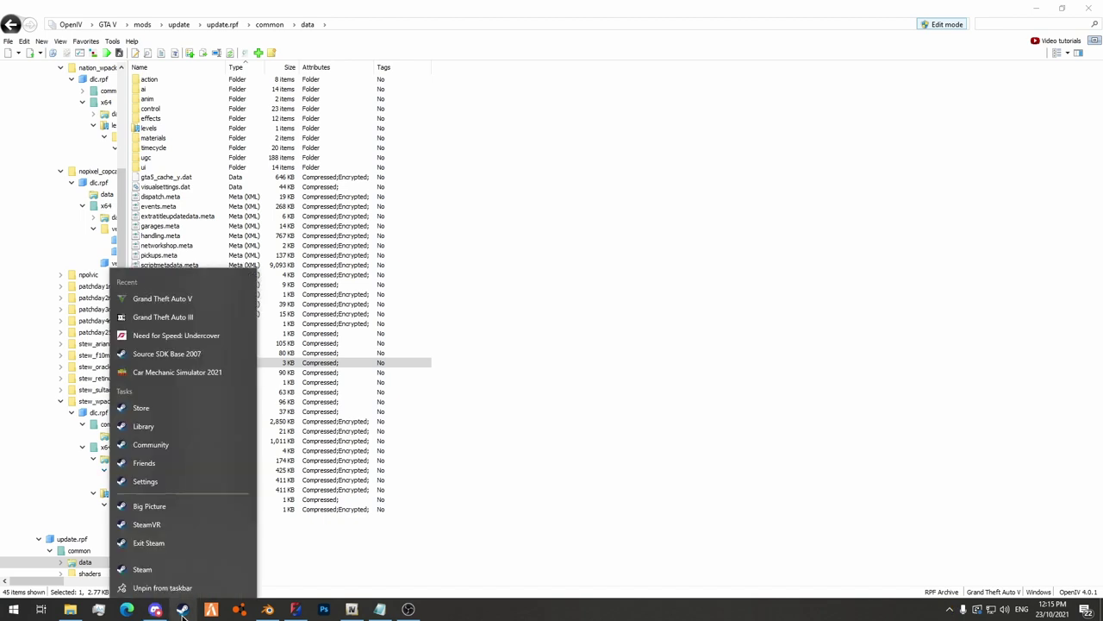
click(190, 296)
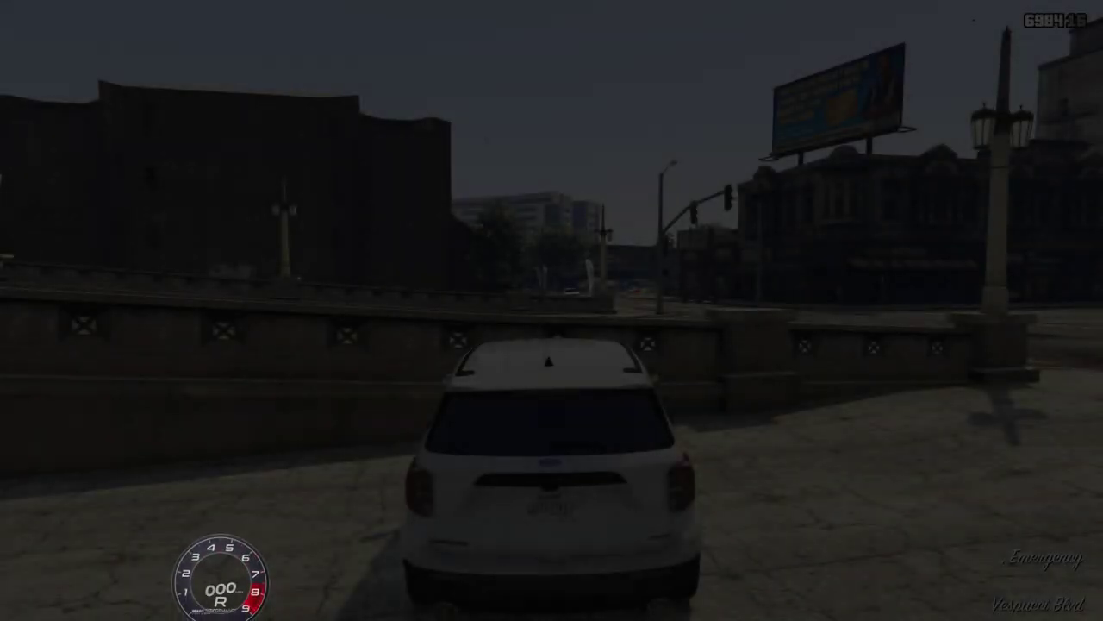
Delete the current vehicle with Menyoo's Vehicle Options and open the list of spawnable vehicles.
key(F8)
key(Down)
key(Down)
key(Return)
key(Up)
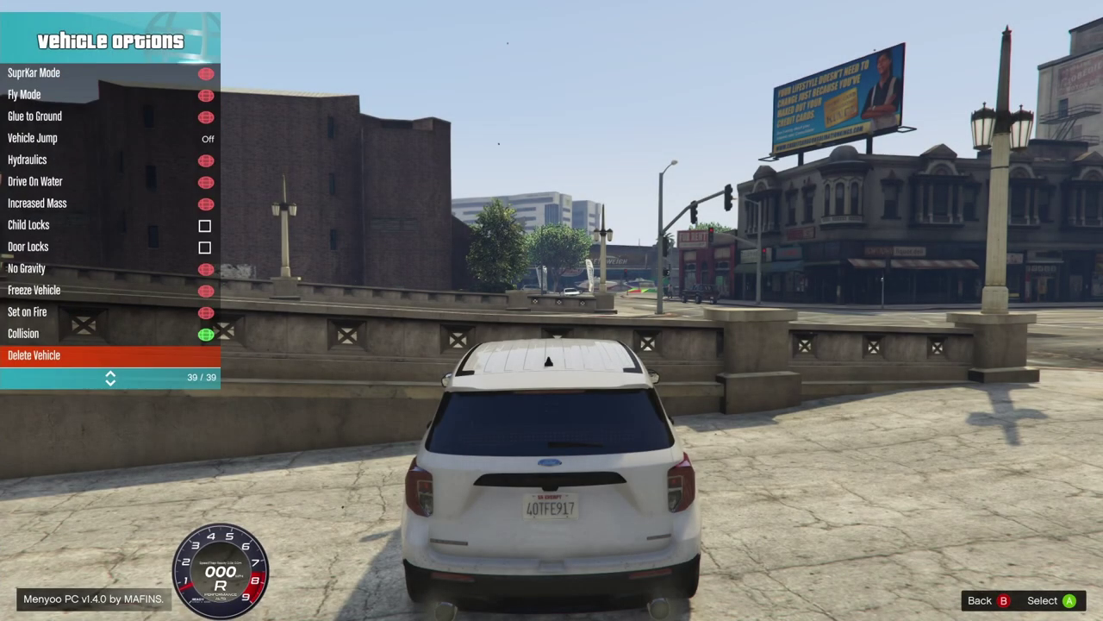
key(Return)
key(Down)
key(Return)
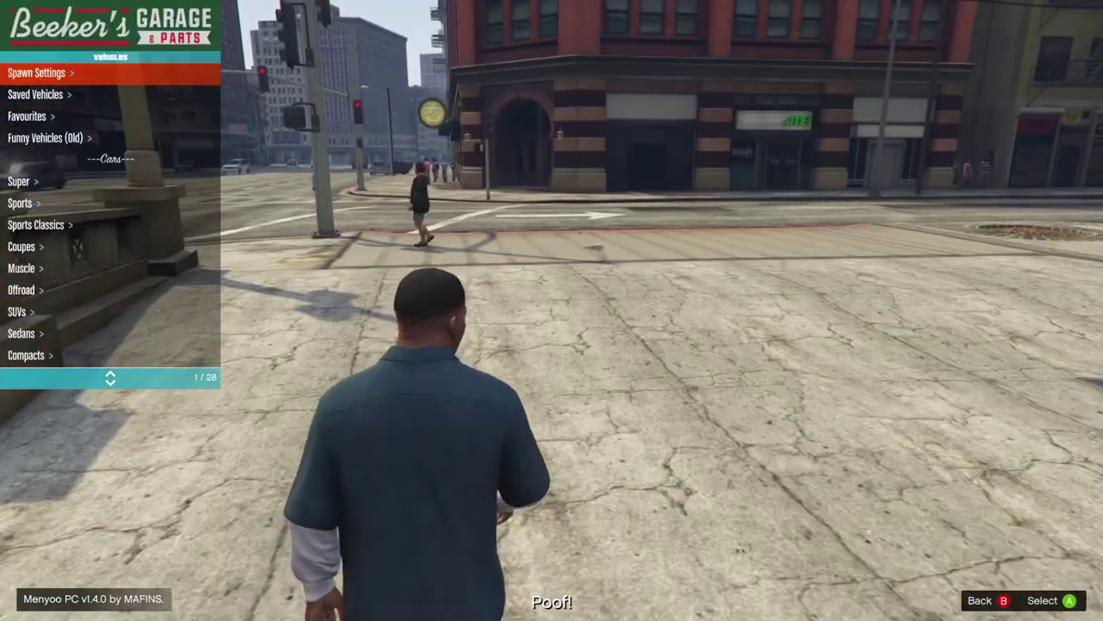
Spawn a Savestra from the Sports Classics vehicles and close the Menyoo menu.
key(Down)
key(Down)
key(Down)
key(Down)
key(Down)
key(Down)
key(Return)
key(Down)
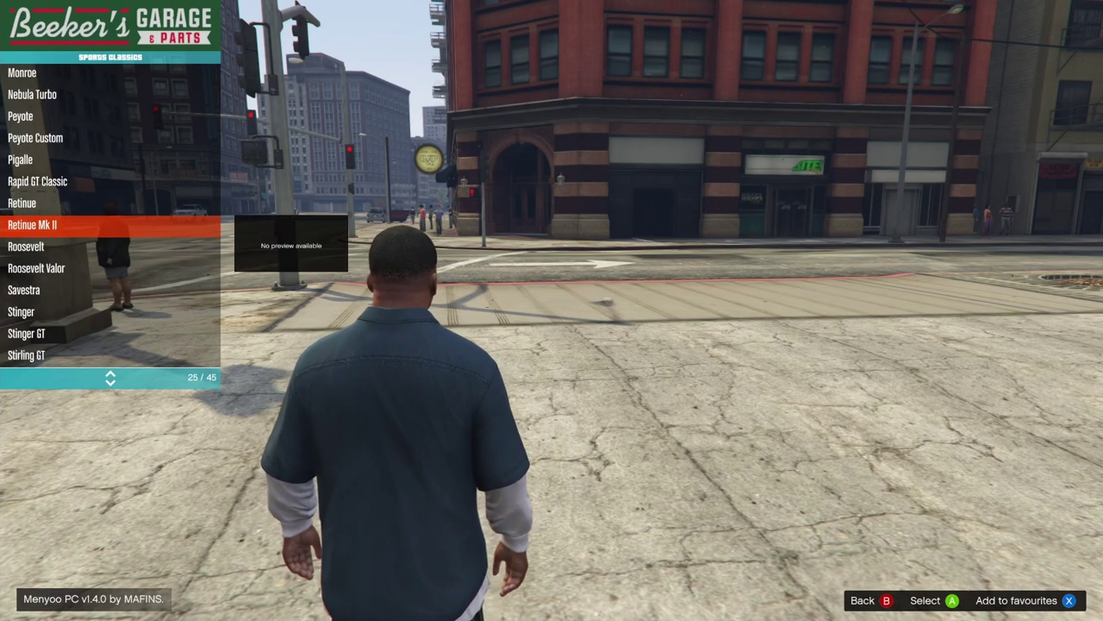
key(Down)
key(Return)
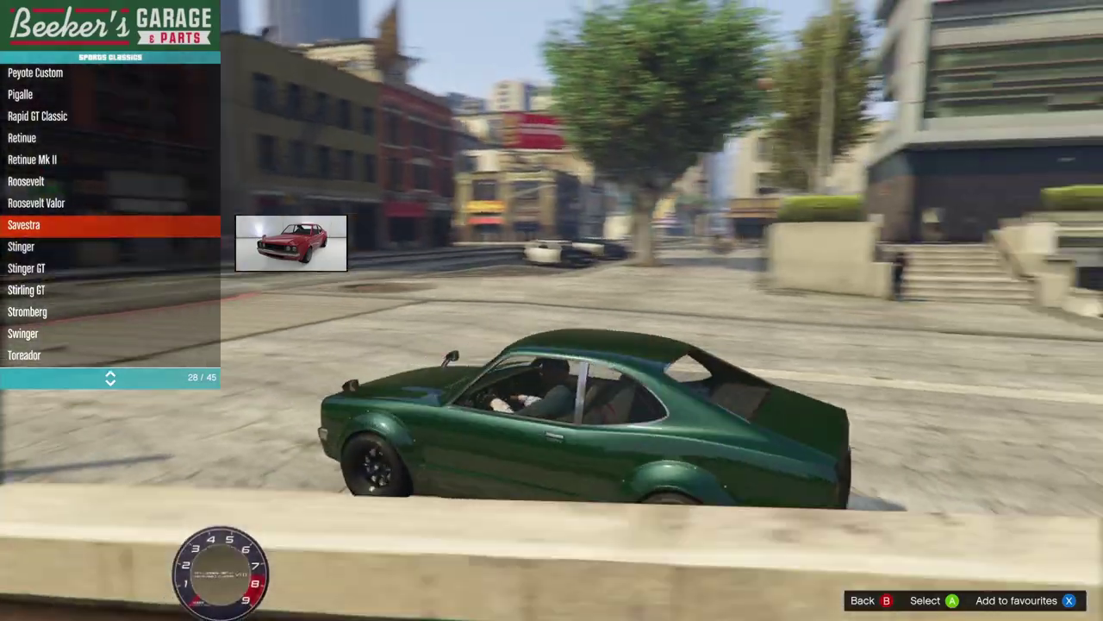
key(BackSpace)
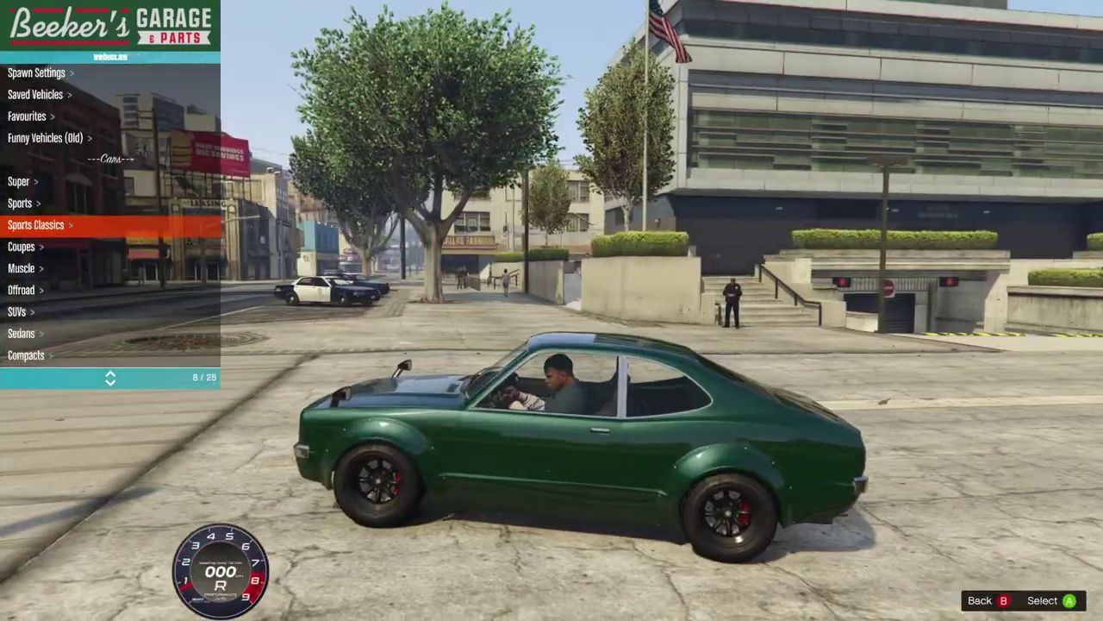
key(BackSpace)
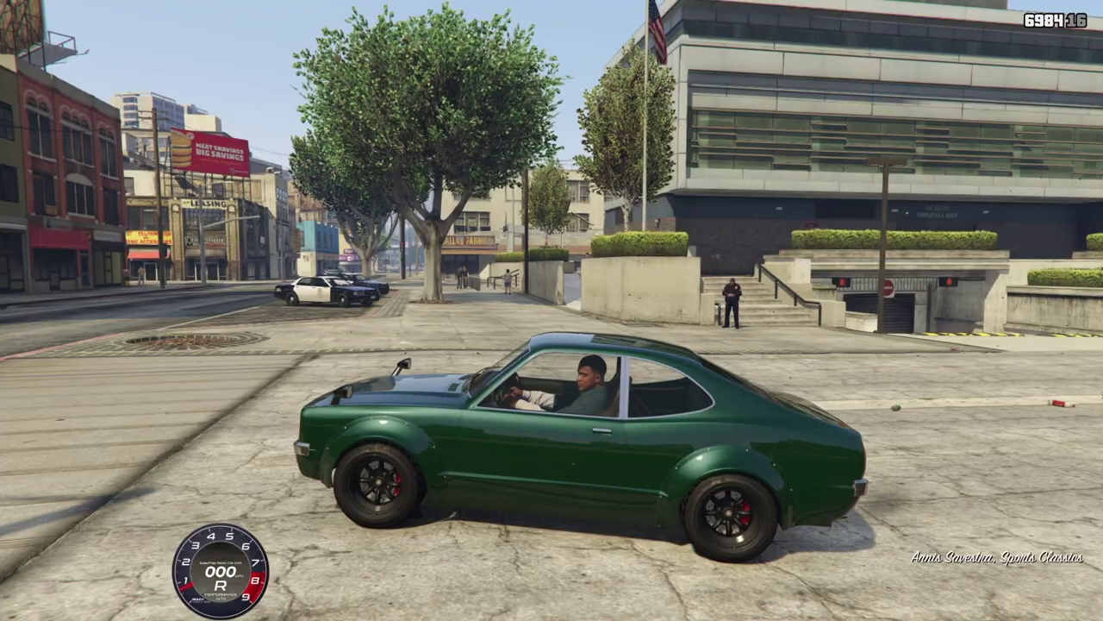
Fit the Savestra with the STEW_SPORTS_01 and STEW_SPORTS_01C chrome wheels in turn and drive it onto the road.
key(F8)
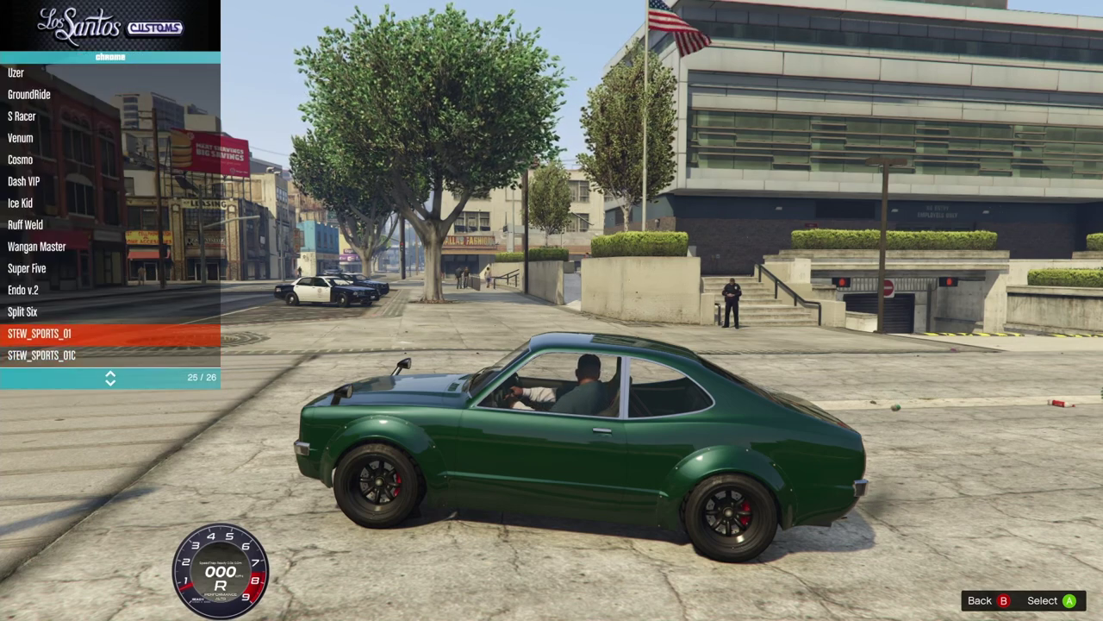
key(Return)
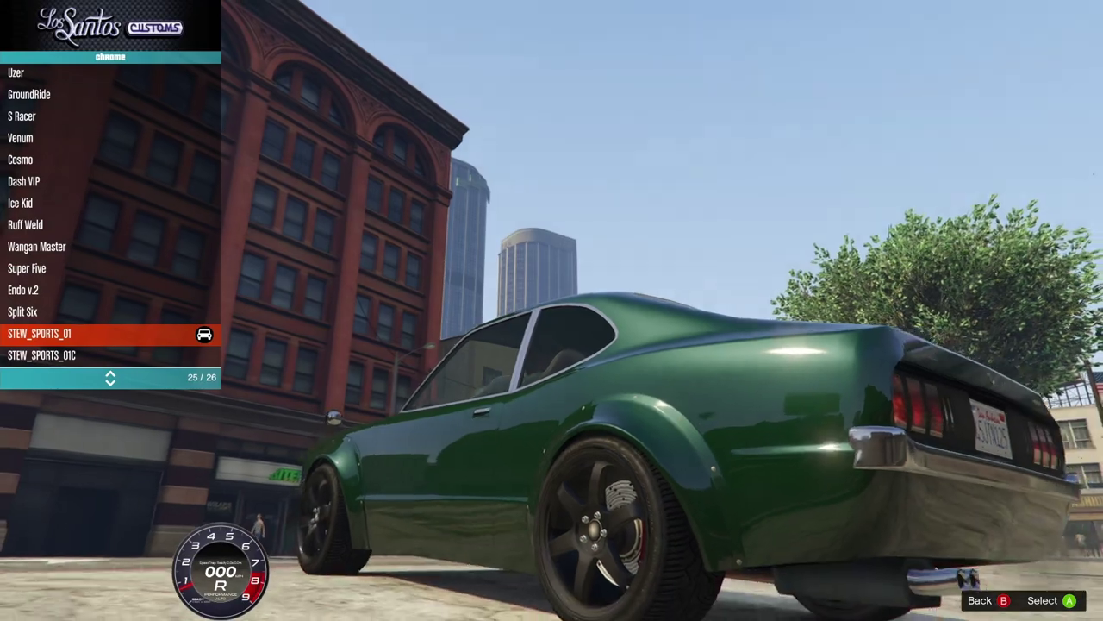
key(Down)
key(Return)
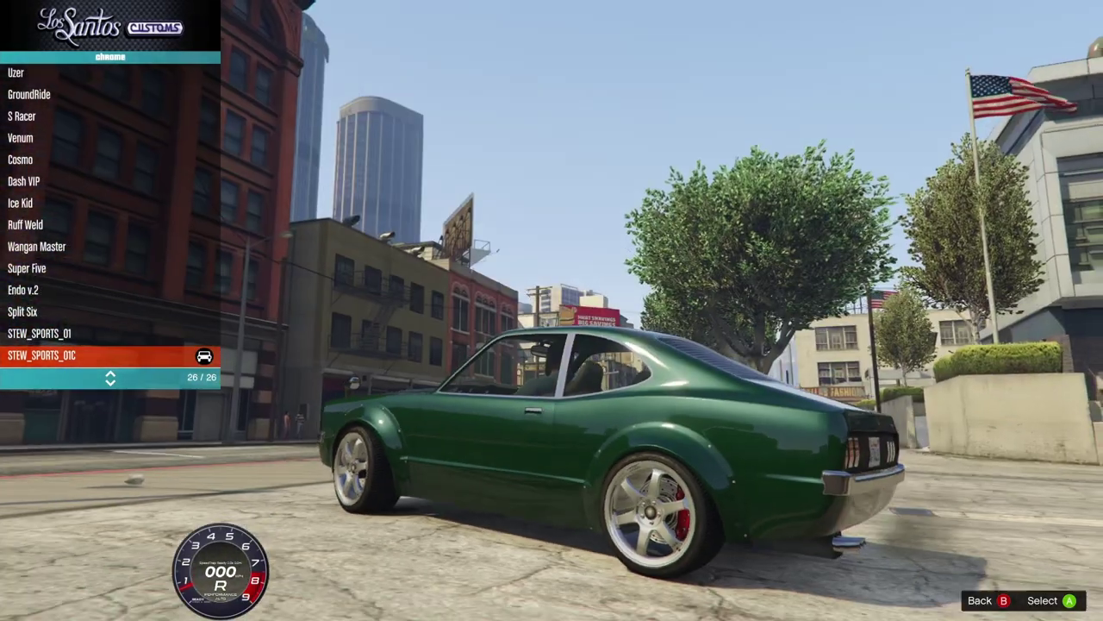
key(w)
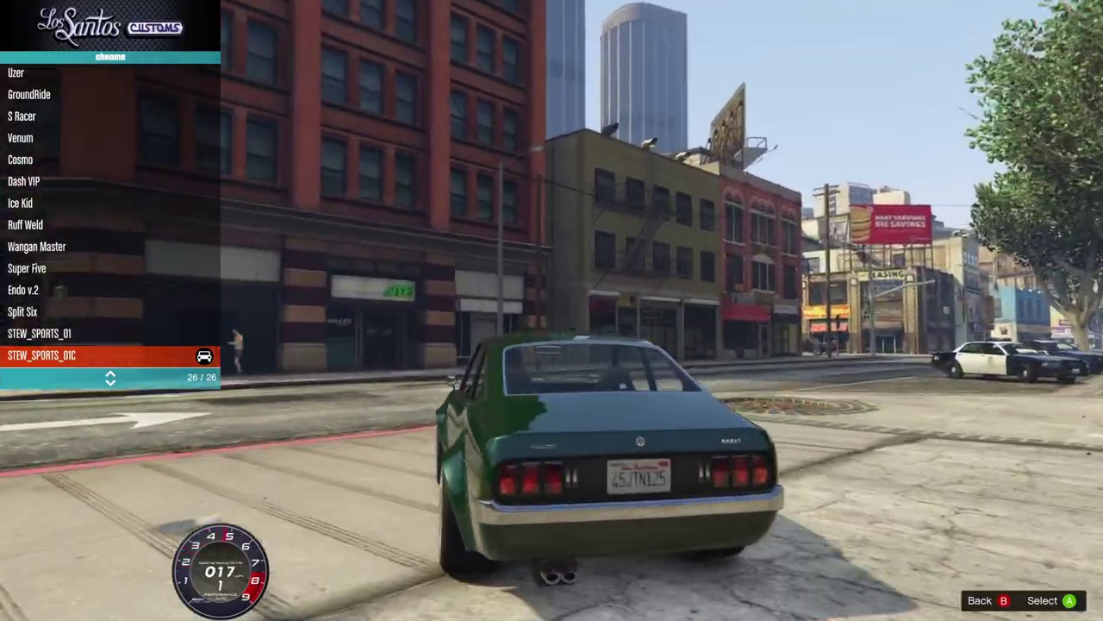
key(d)
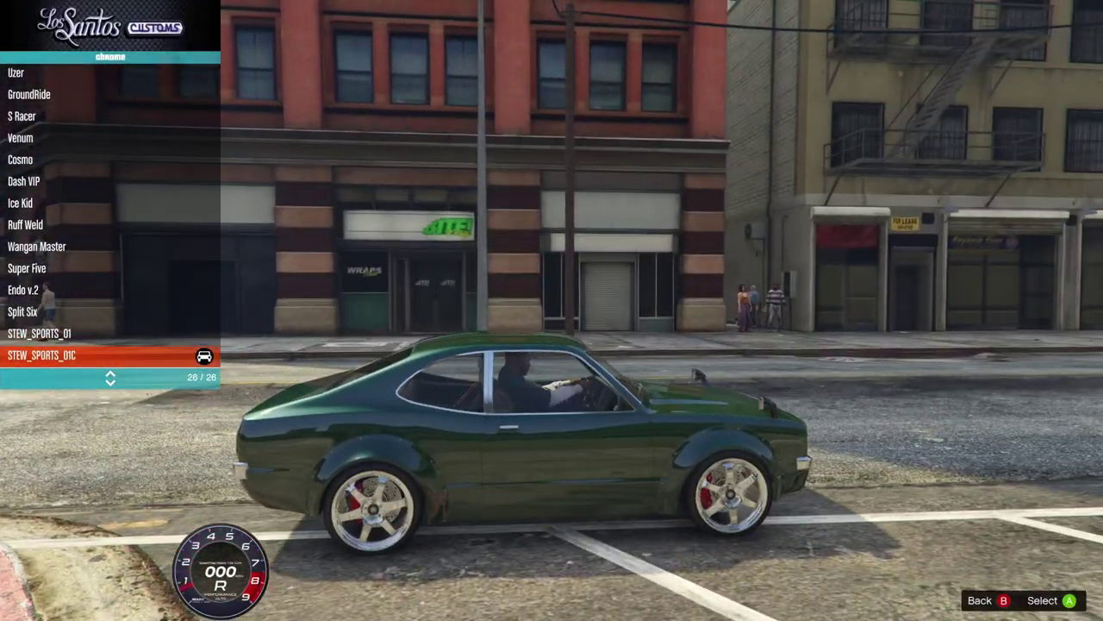
Switch to OpenIV and open the stew_wpack folder under mods/update/x64/dlcpacks.
key(alt+Tab)
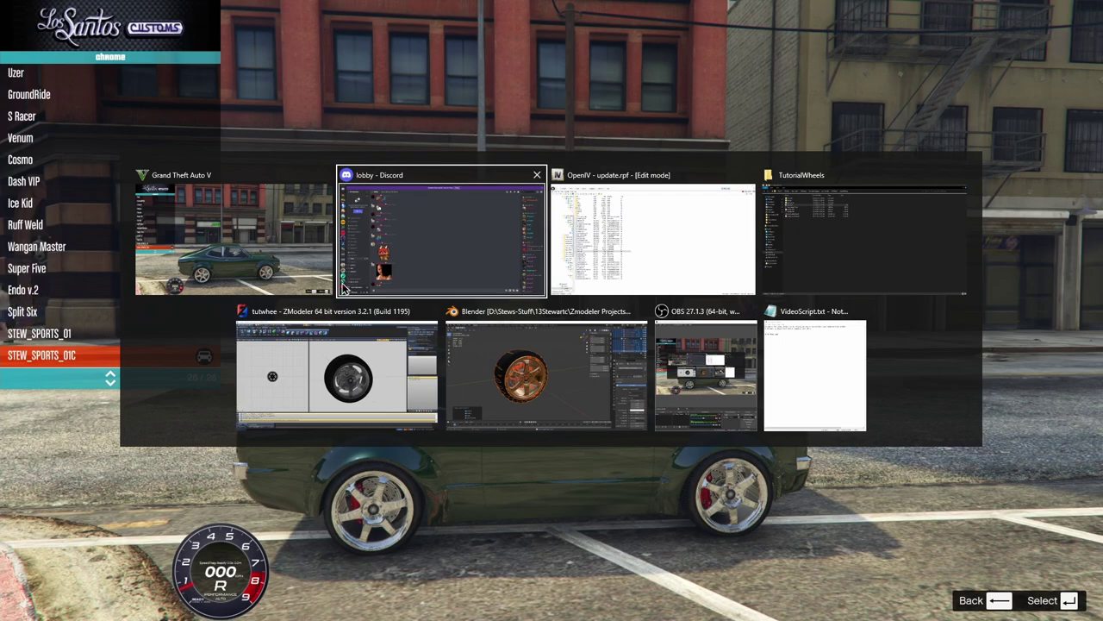
click(663, 231)
click(225, 25)
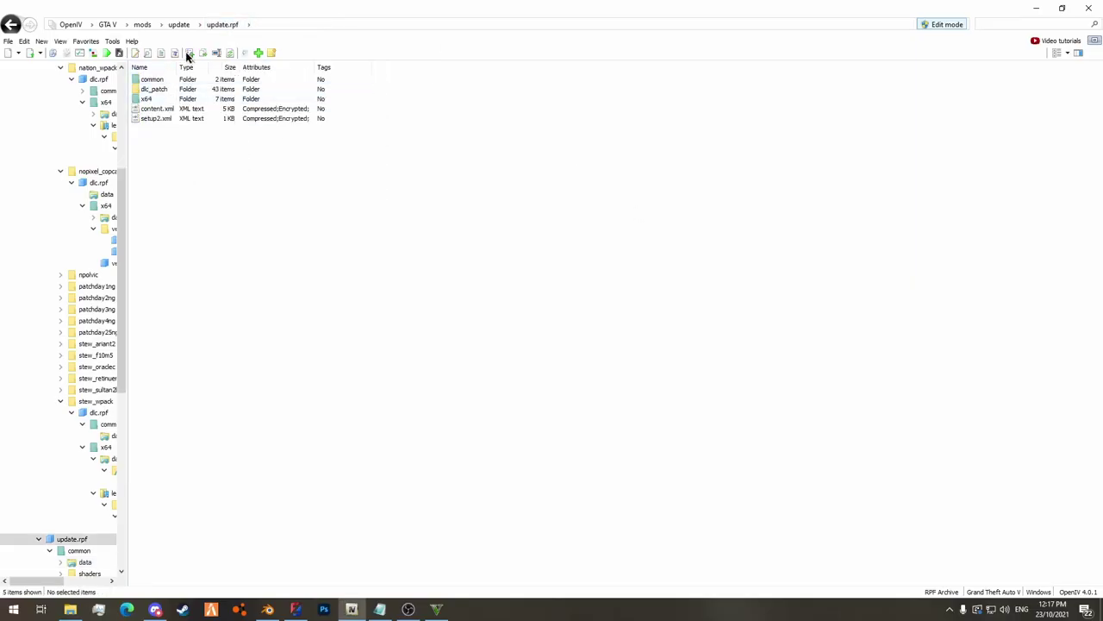
click(179, 25)
double_click(172, 79)
double_click(173, 79)
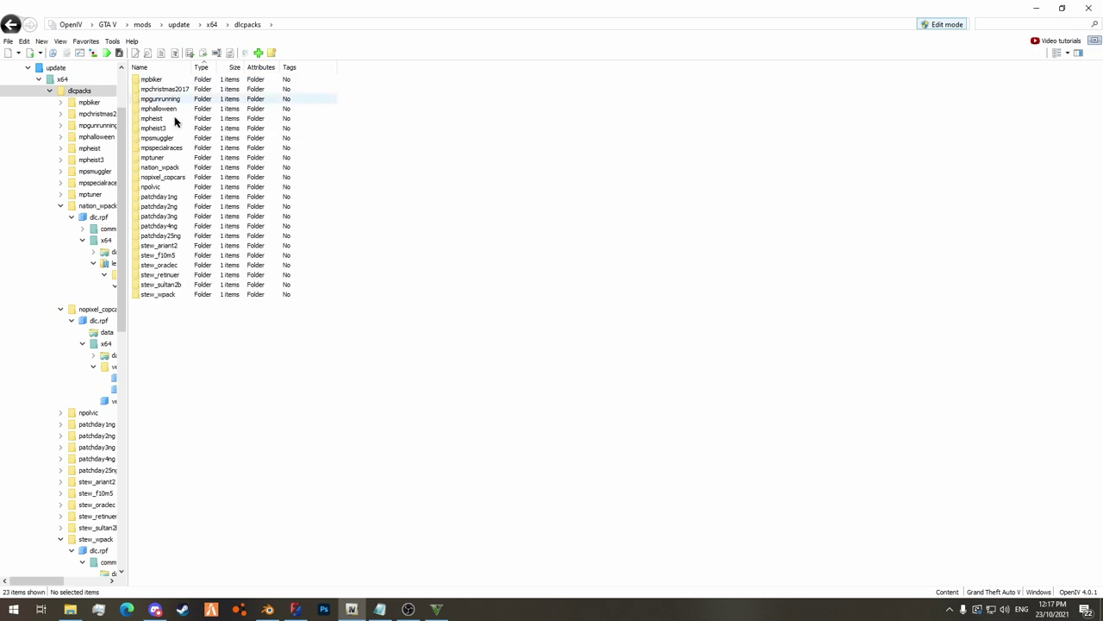
double_click(167, 295)
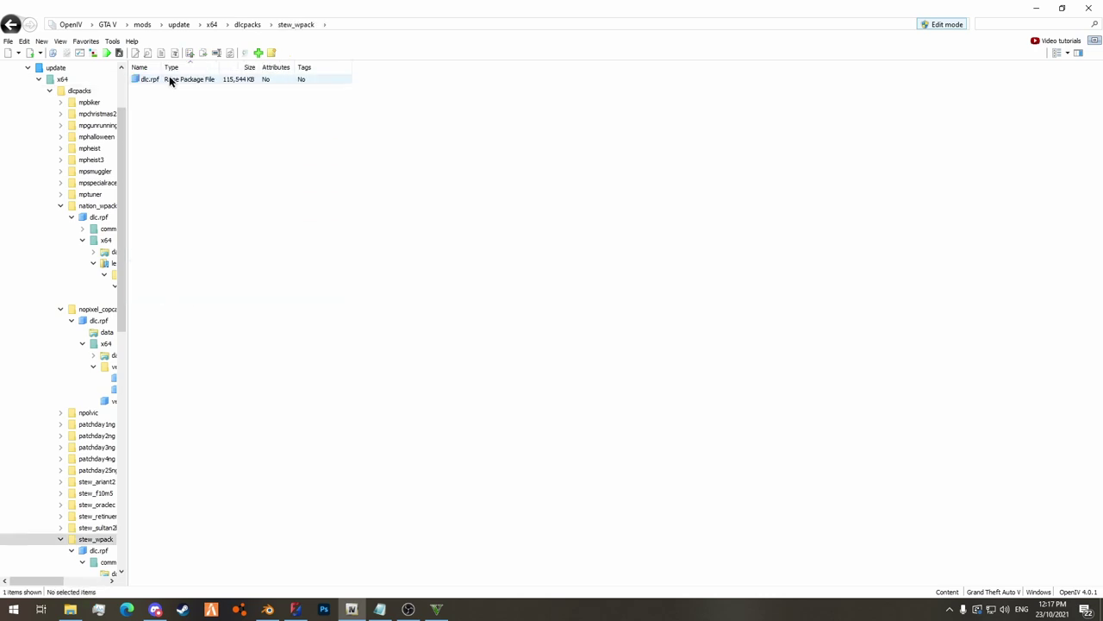
Open americandlc.rpf in the x64/data/lang folder of the stew_wpack dlc.rpf.
double_click(169, 79)
double_click(174, 90)
double_click(163, 91)
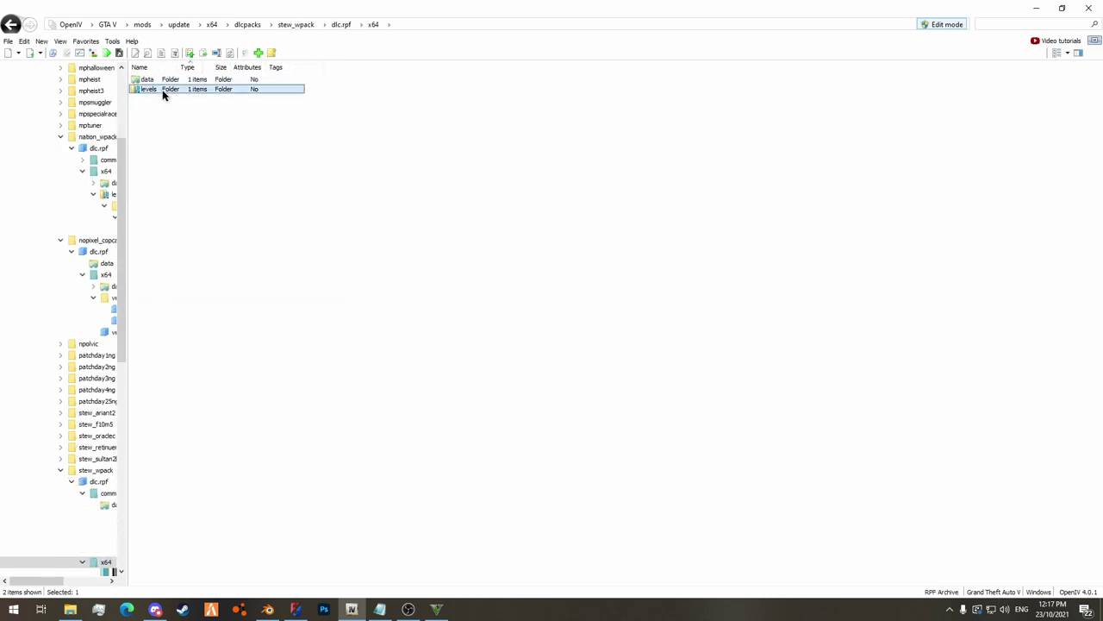
click(374, 25)
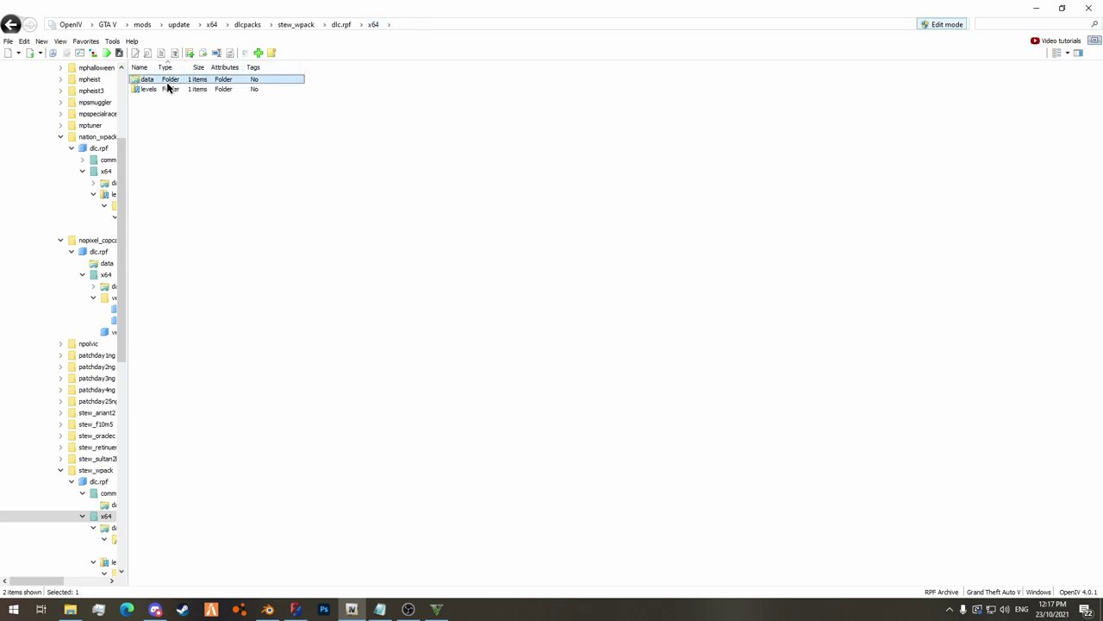
double_click(169, 80)
double_click(169, 80)
double_click(169, 80)
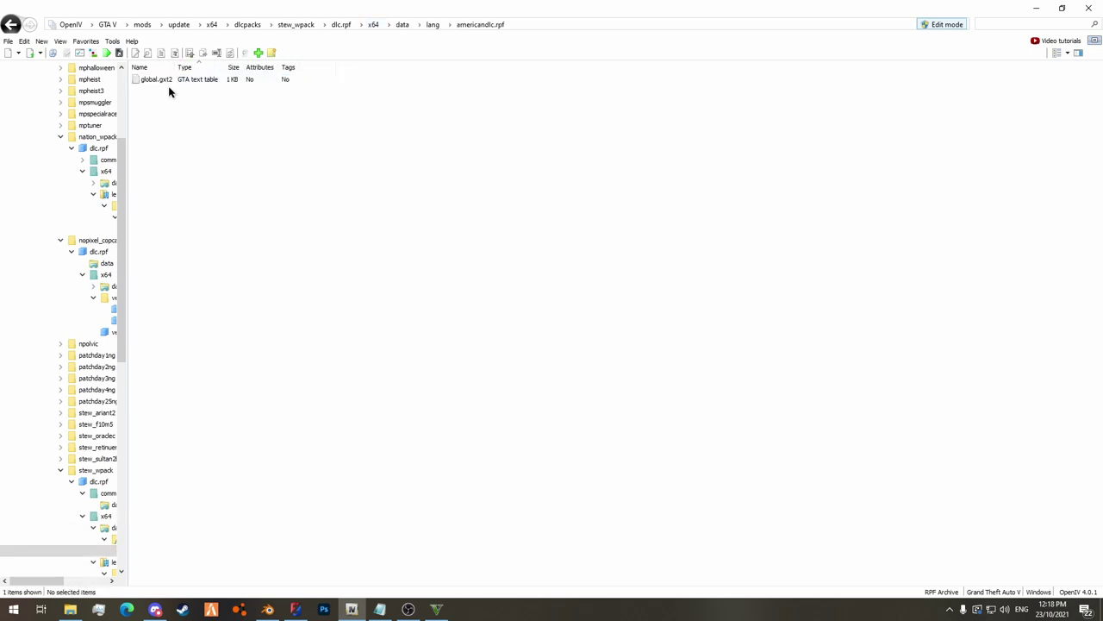
Try to add global.oxt from the TutorialWheels folder to americandlc.rpf.
click(75, 611)
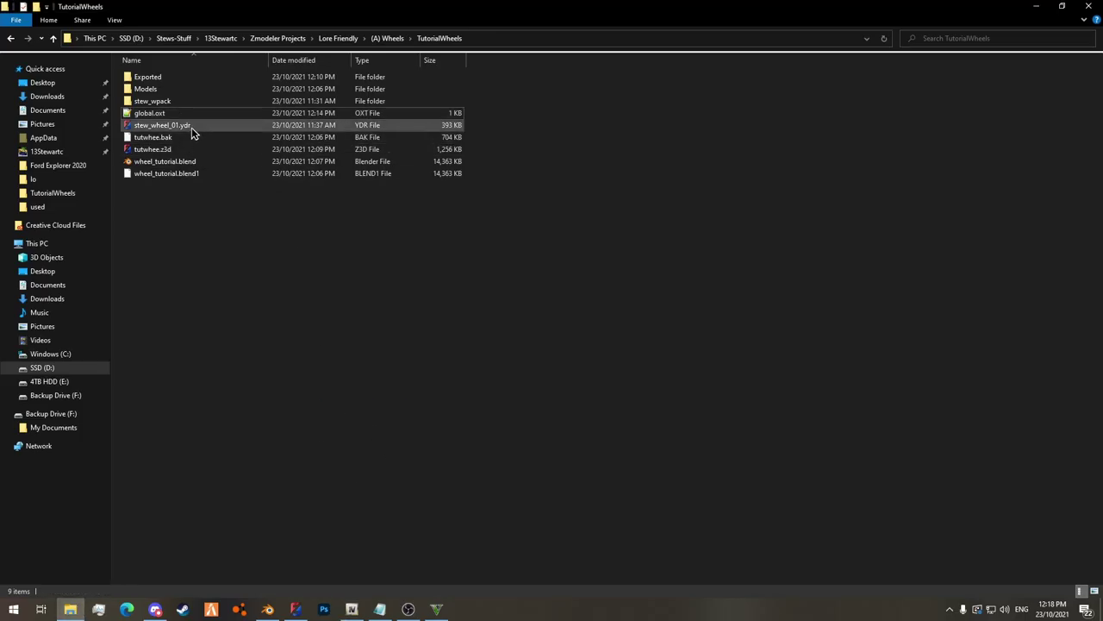
drag(151, 113, 281, 195)
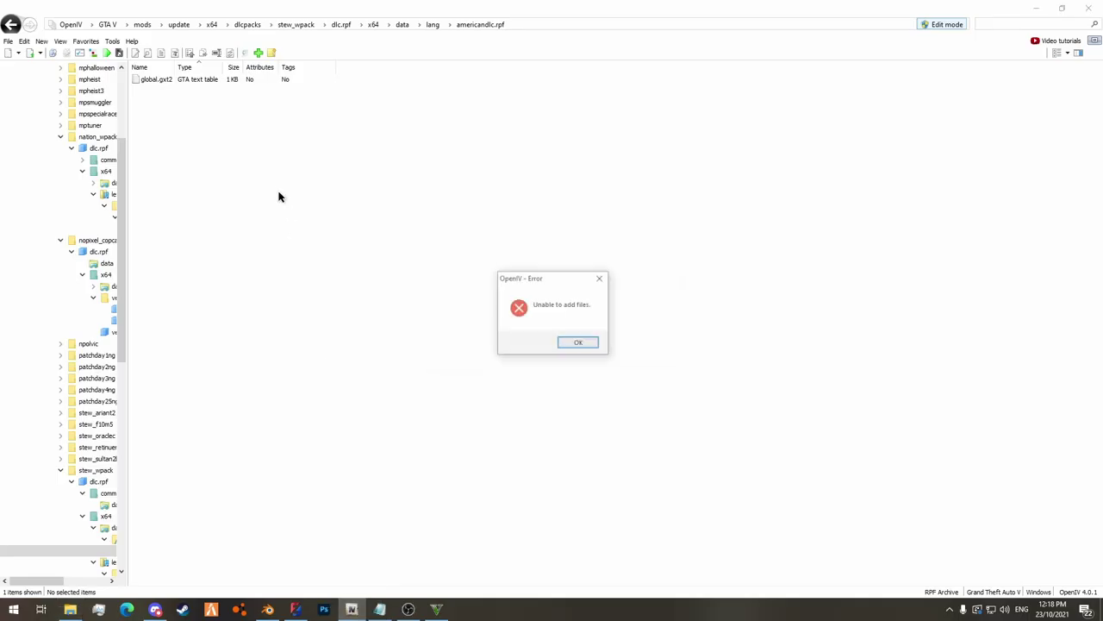
click(577, 344)
Switch back to Grand Theft Auto V and refit the STEW_SPORTS_01 chrome wheels to the car.
click(438, 610)
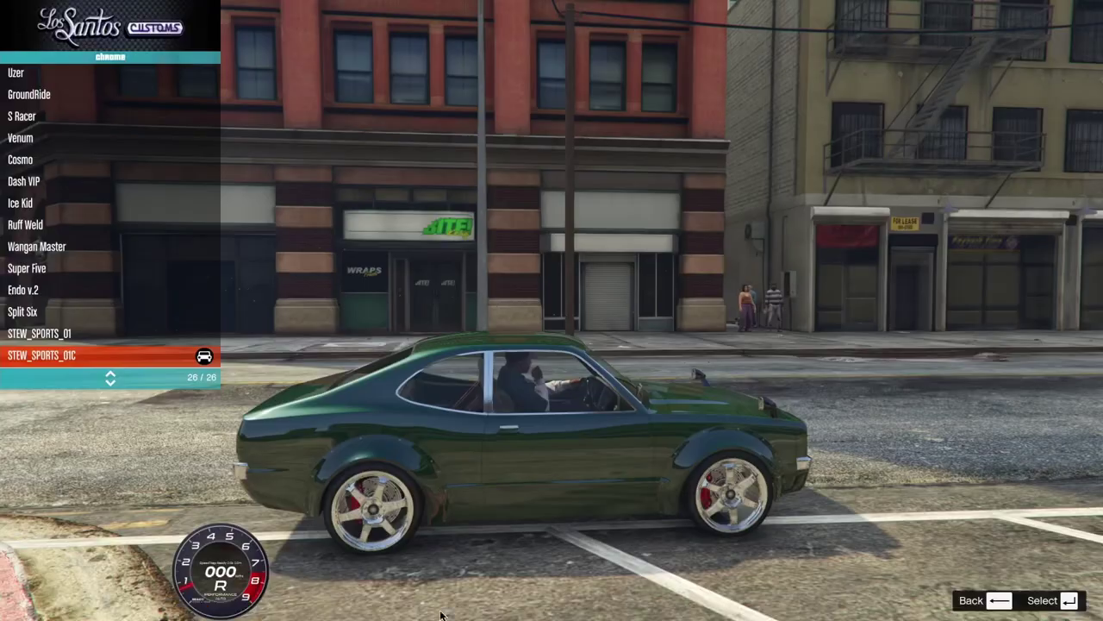
key(Up)
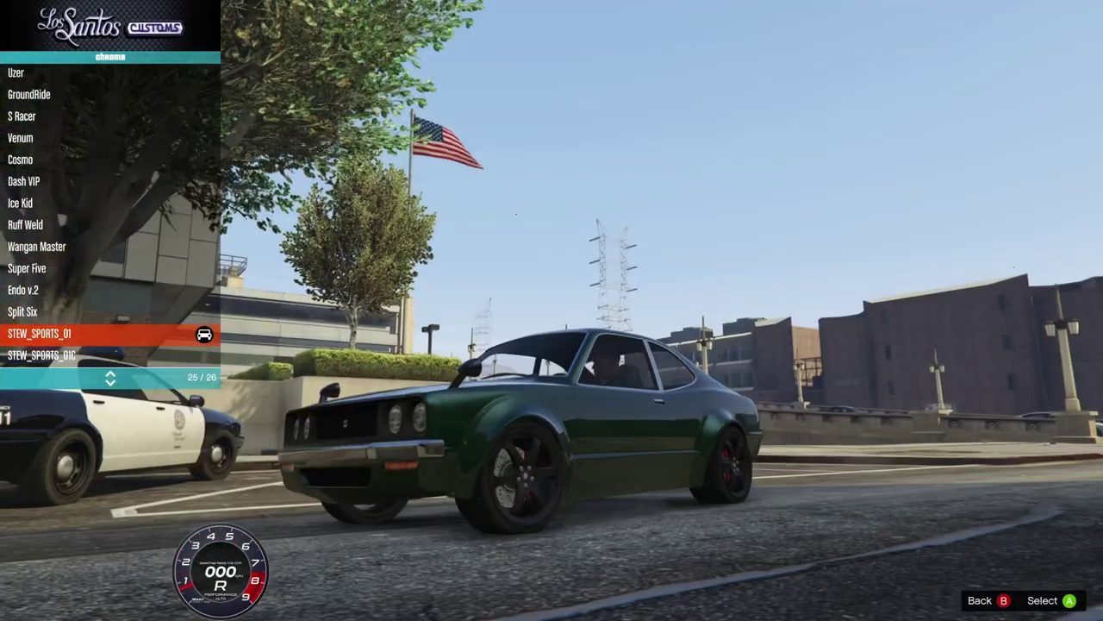
Close the vehicle customization menus and test-drive the car through the city streets.
key(w)
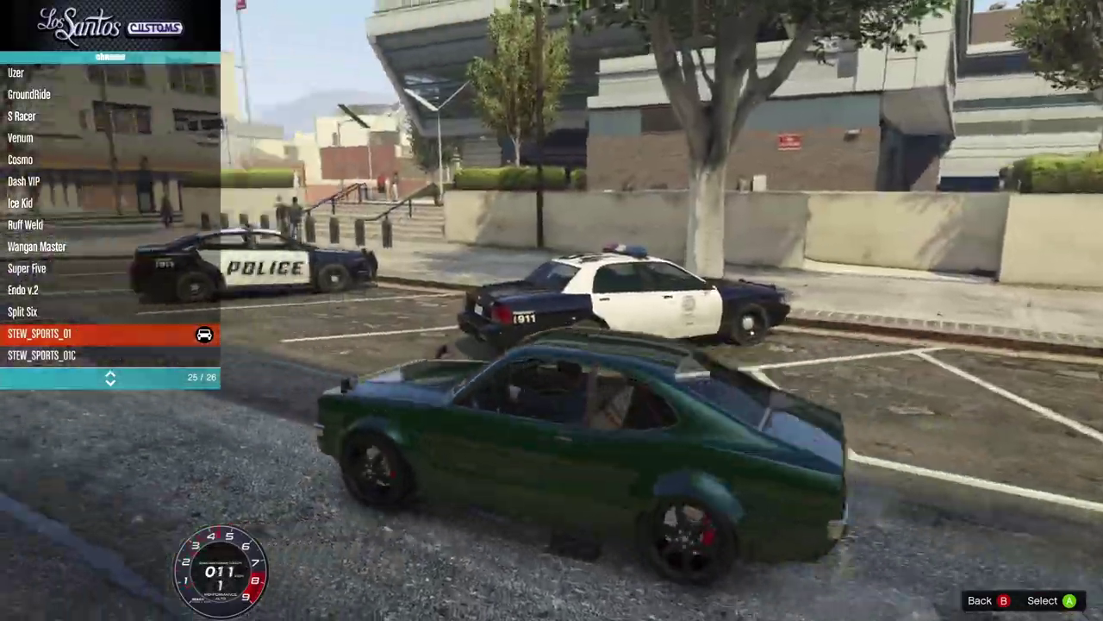
key(BackSpace)
key(BackSpace)
key(BackSpace)
key(BackSpace)
key(BackSpace)
key(BackSpace)
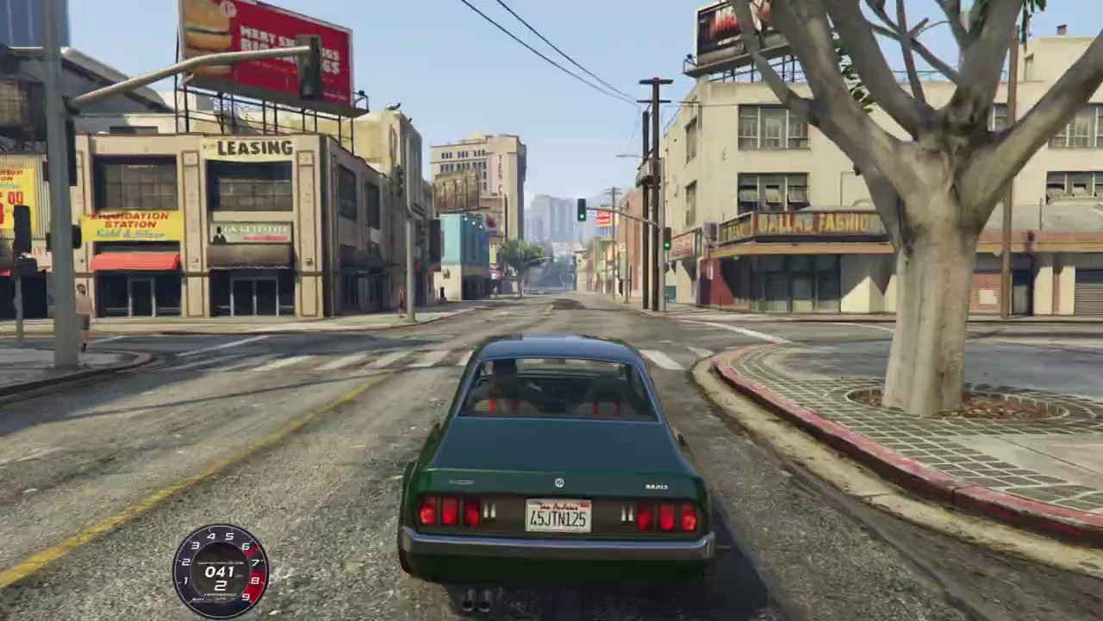
key(d)
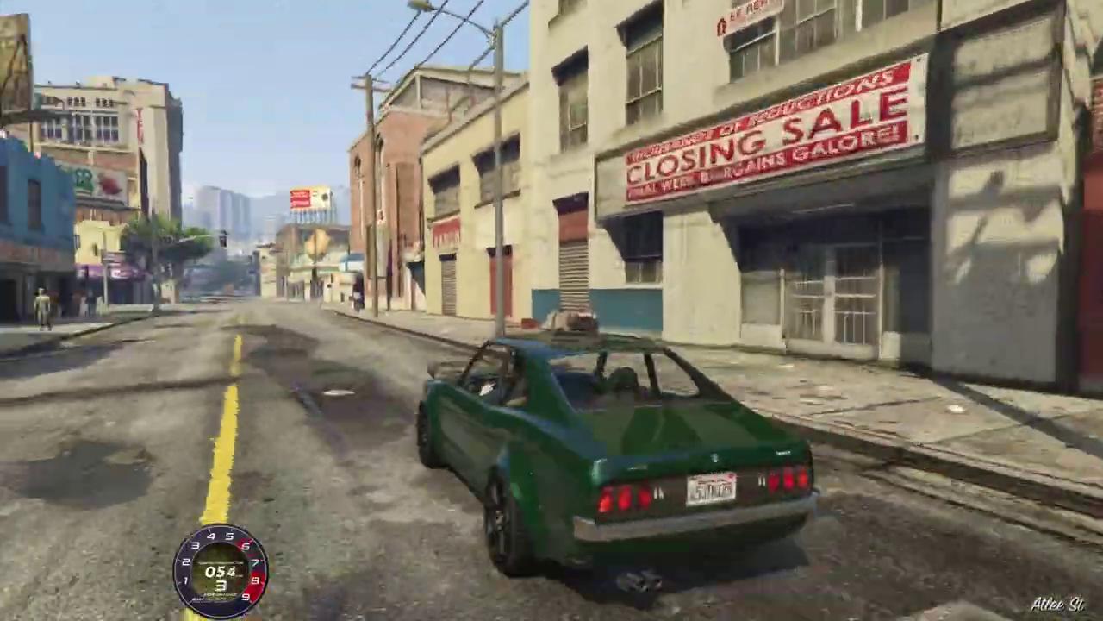
key(a)
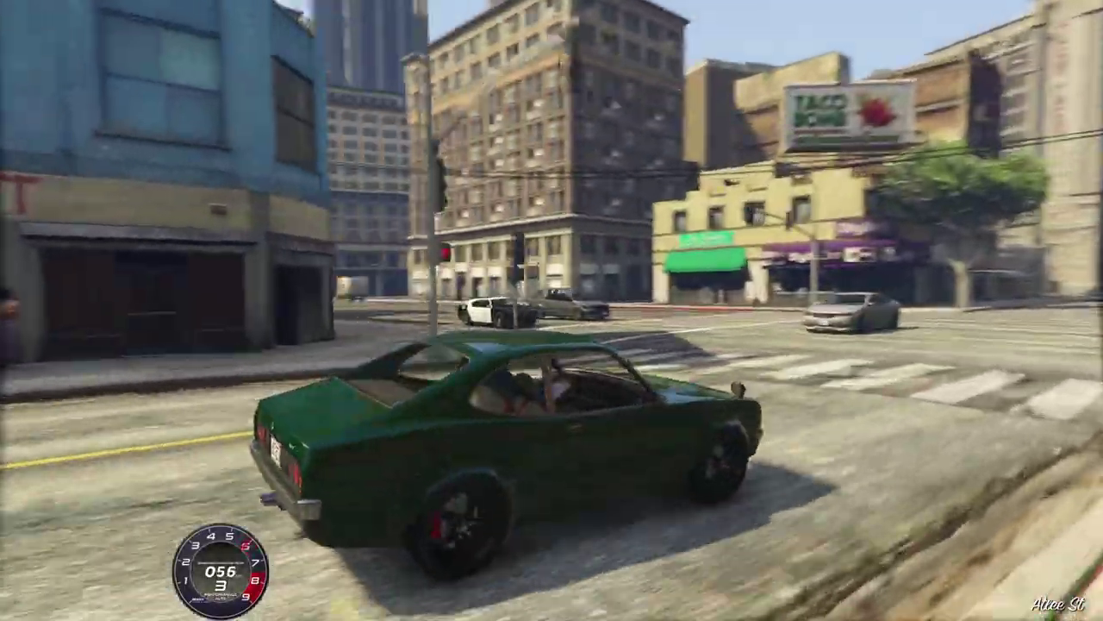